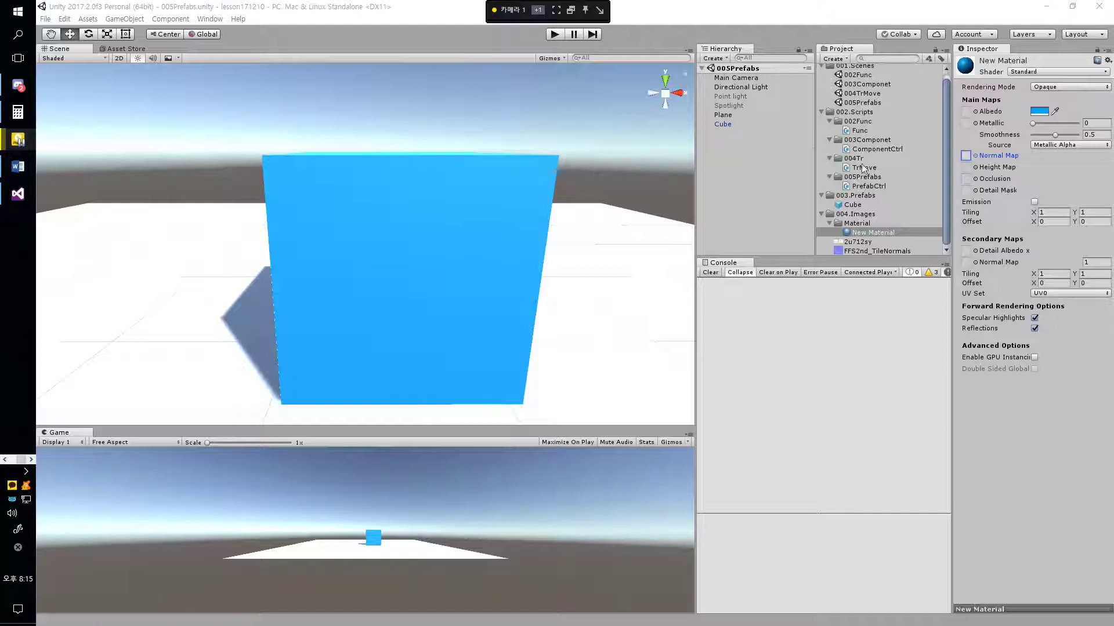
Examine the 003.Prefabs and 004.Images folders and the Material subfolder in the project assets
click(856, 213)
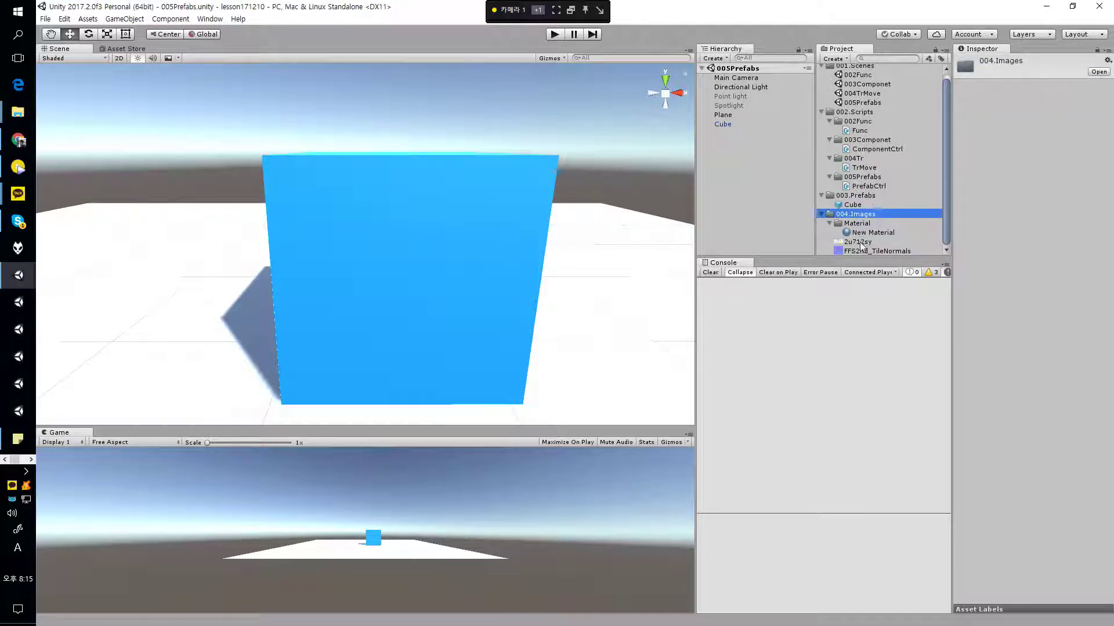
click(856, 214)
click(844, 195)
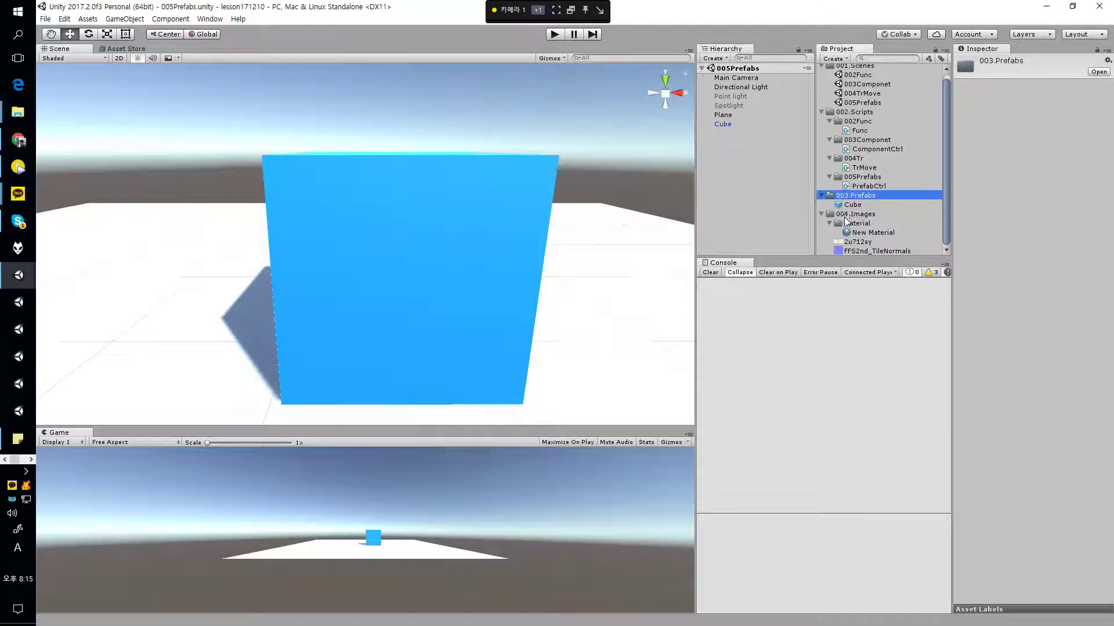
click(850, 215)
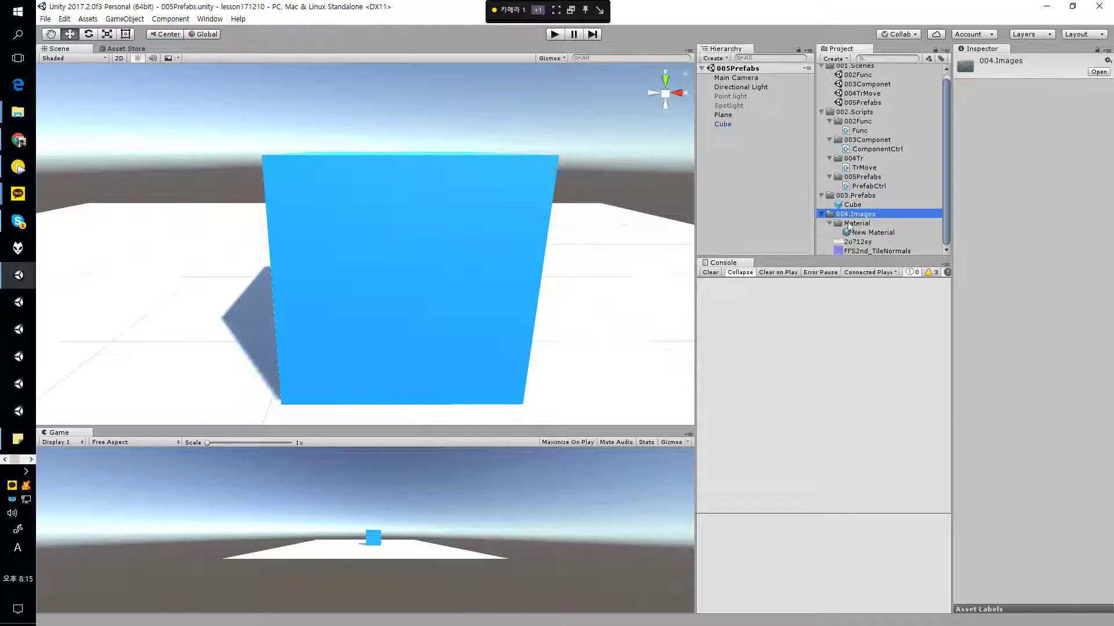
click(866, 222)
click(864, 213)
click(863, 221)
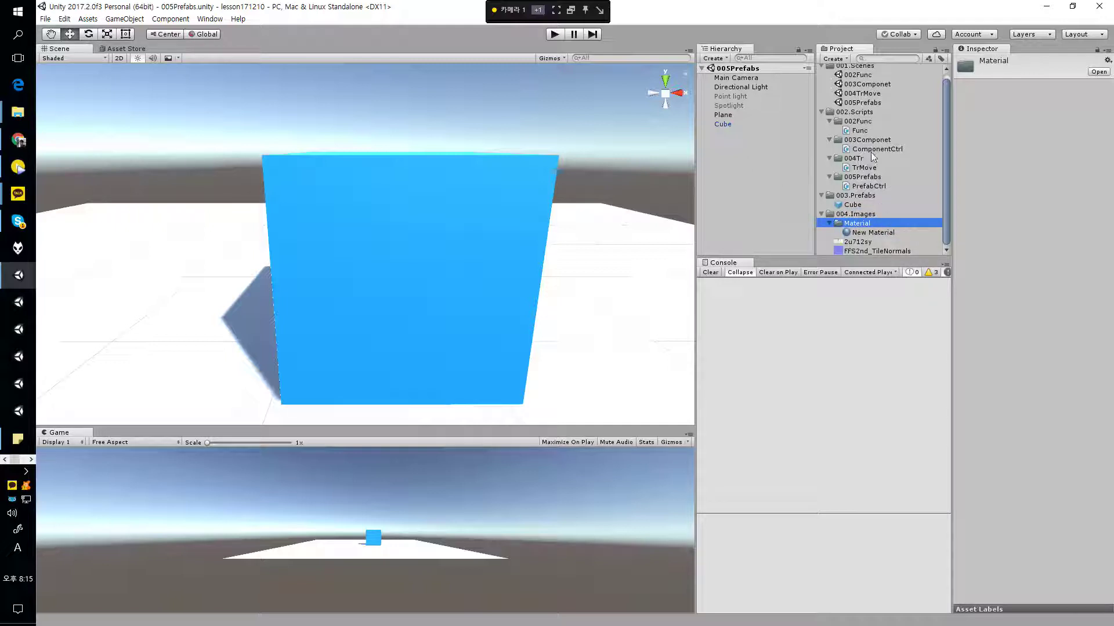
click(822, 215)
click(823, 217)
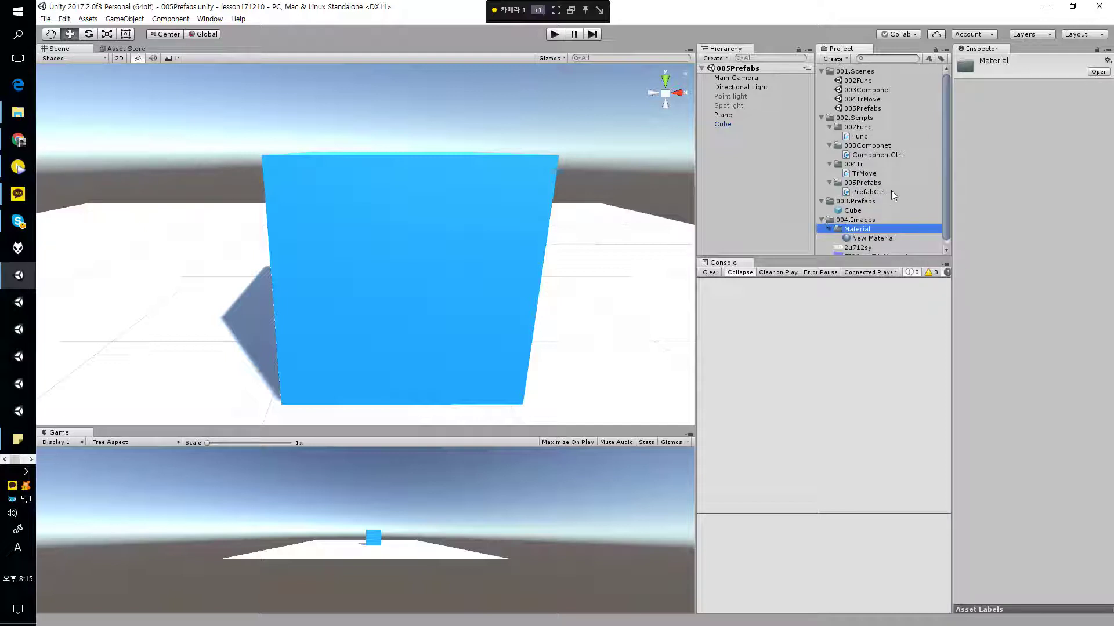
scroll(899, 195, down, 1)
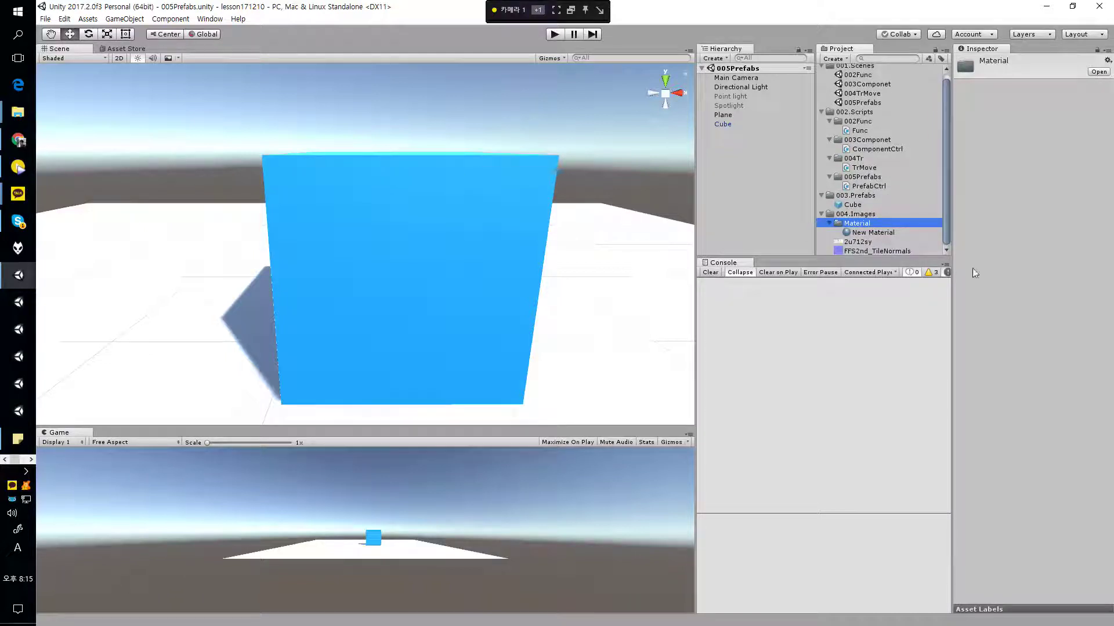
Create a new material in the Material subfolder of 004.Images, keeping its default name
click(854, 214)
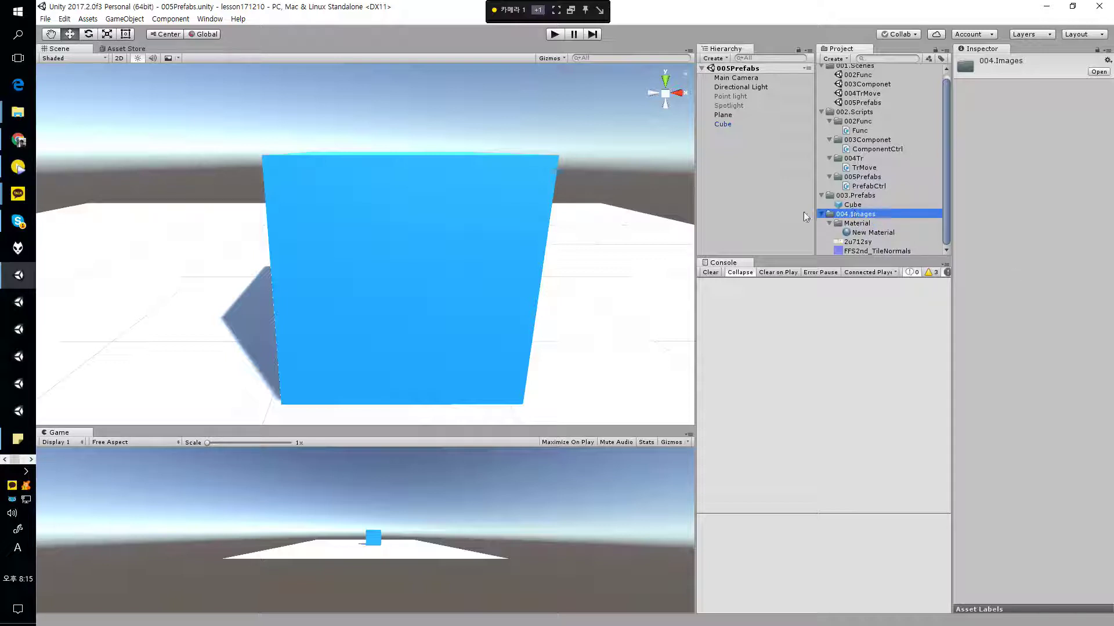
click(851, 224)
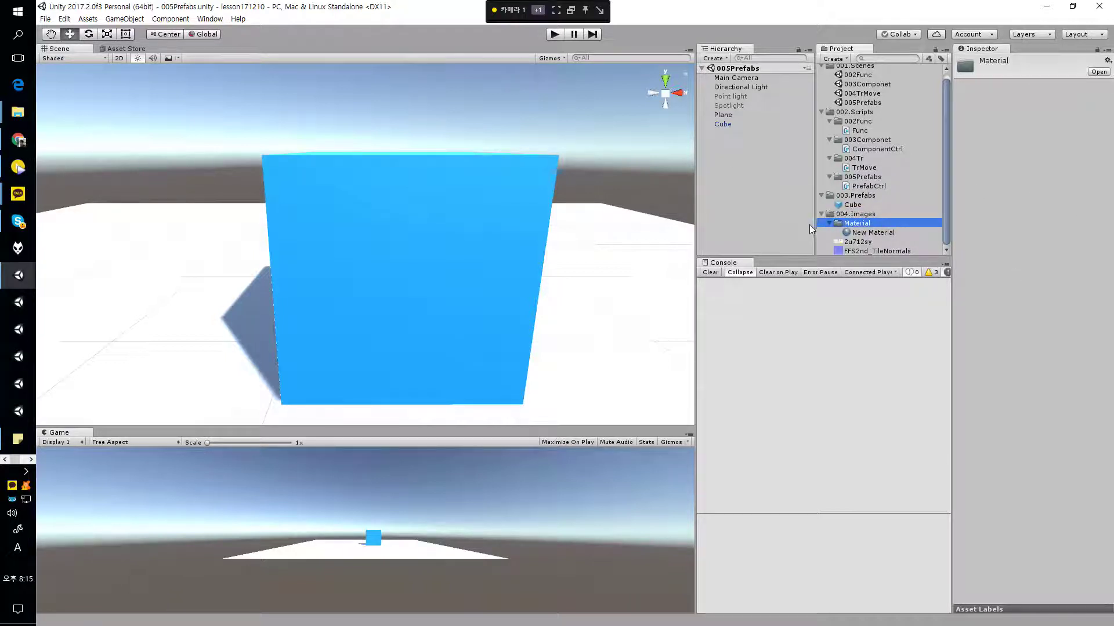
right_click(853, 225)
mouse_move(888, 229)
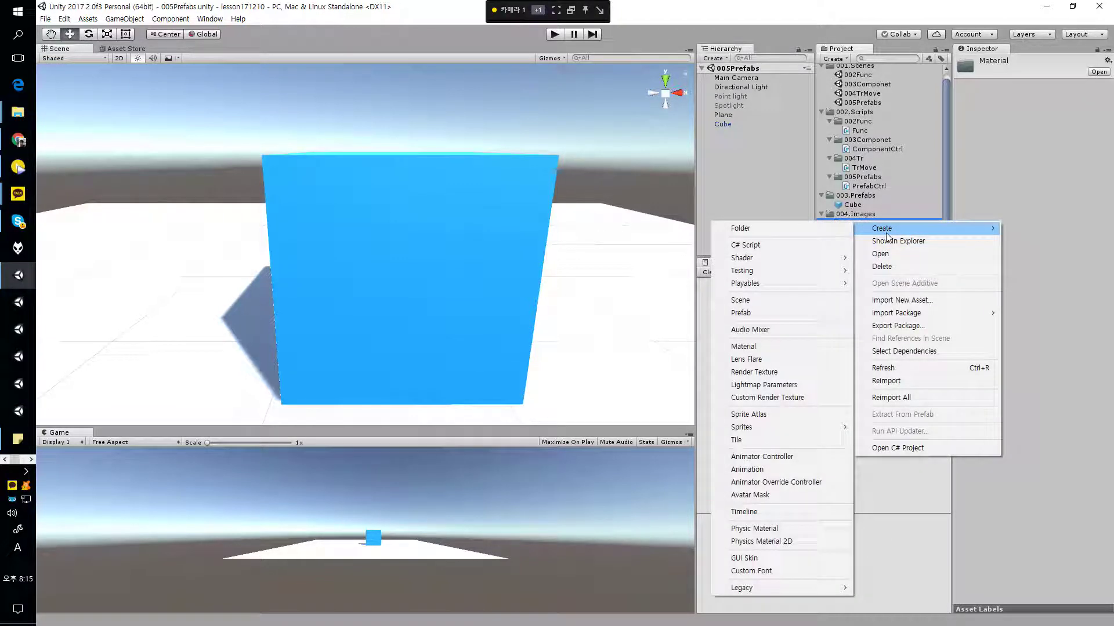
click(760, 348)
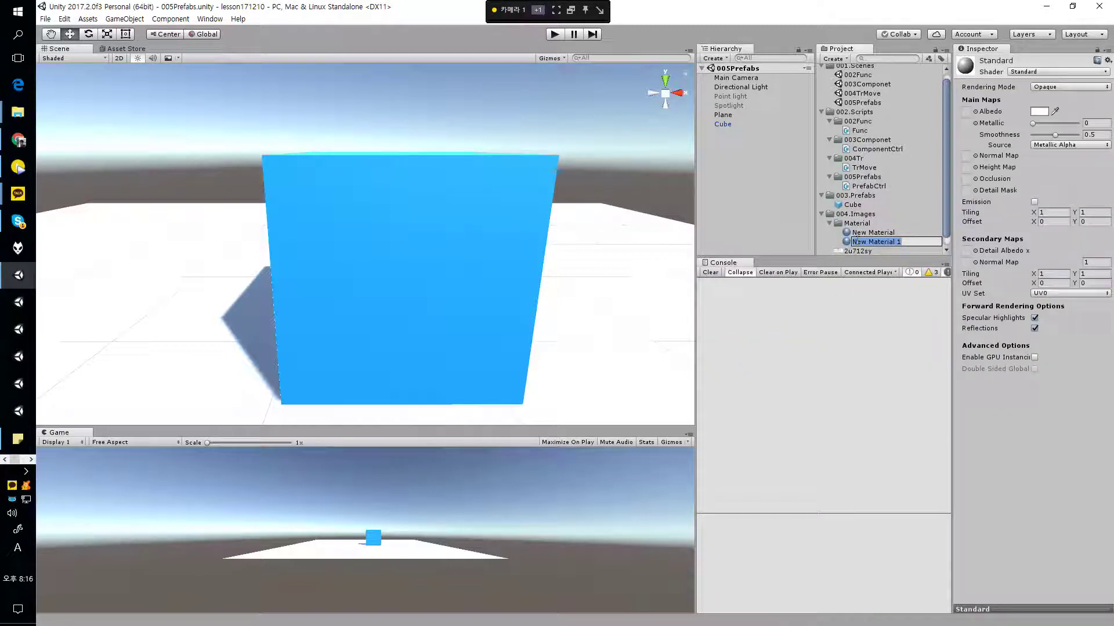
key(Return)
Rename the newly created material as Red
drag(855, 242, 904, 238)
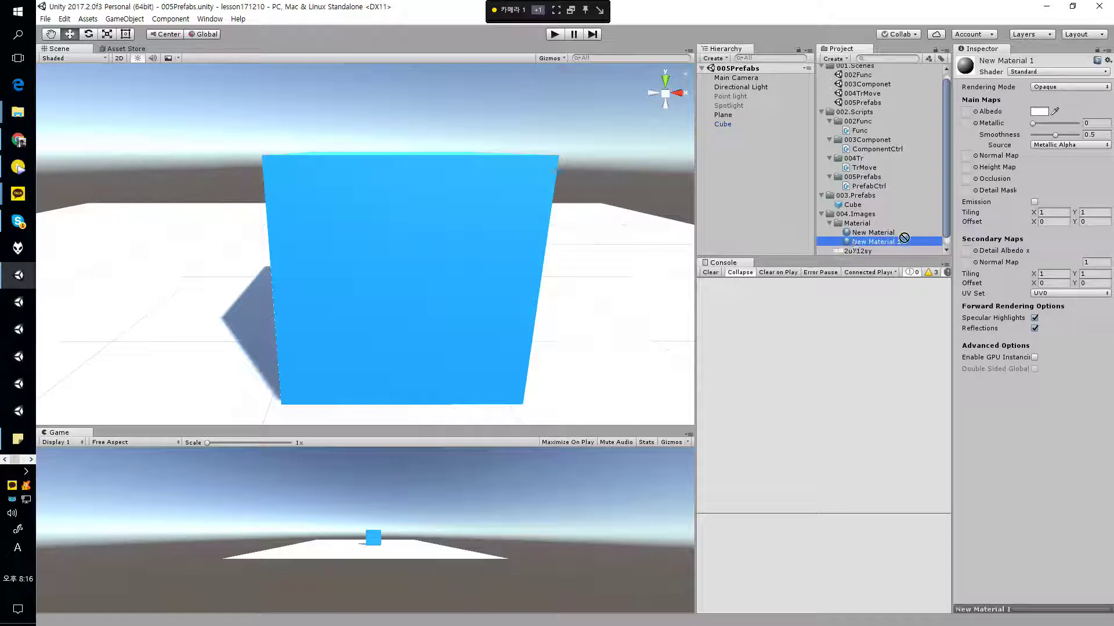
click(883, 233)
click(882, 242)
key(F2)
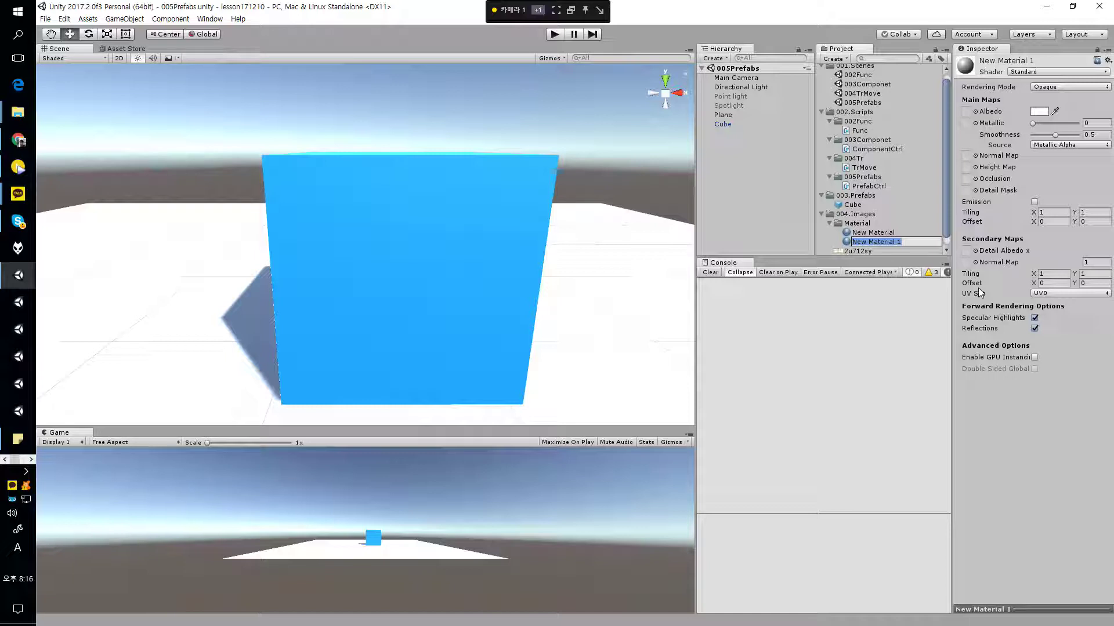
text(Red)
key(Return)
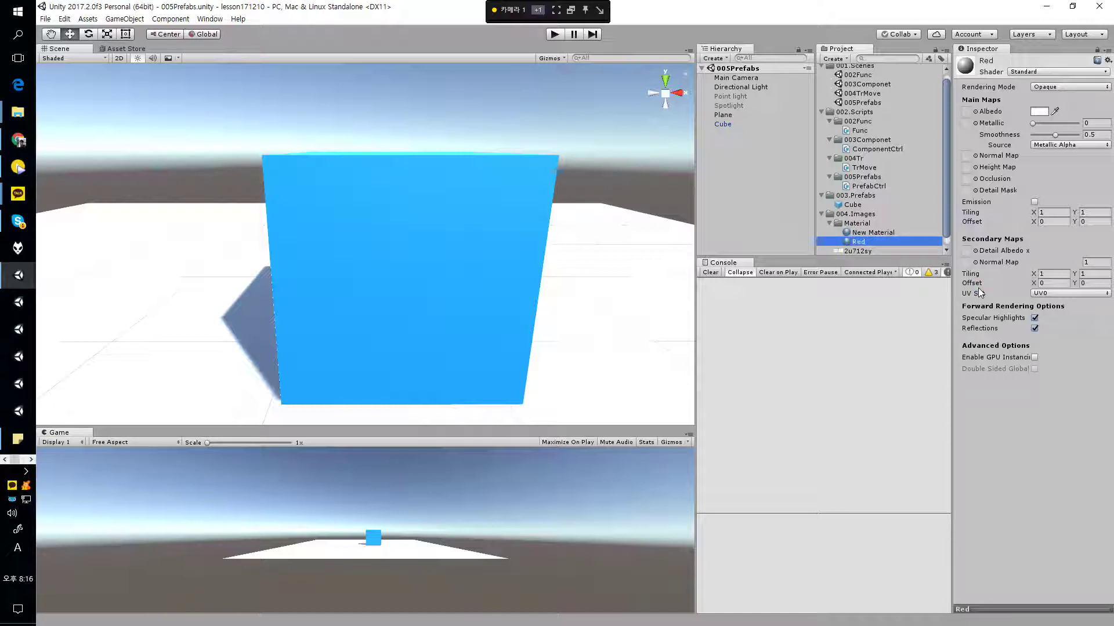
Set the Red material's albedo color to pure red (R 255, G 0, B 0)
click(875, 233)
click(869, 240)
scroll(879, 240, down, 1)
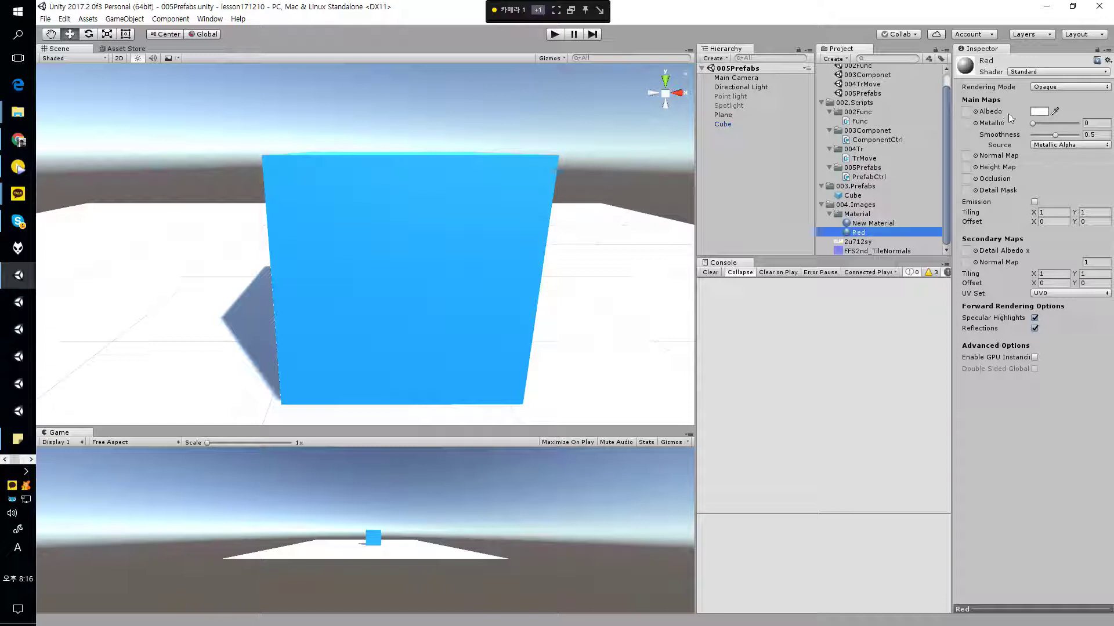
click(1038, 111)
mouse_move(638, 231)
mouse_down()
mouse_move(666, 244)
mouse_move(664, 264)
mouse_move(695, 222)
mouse_up()
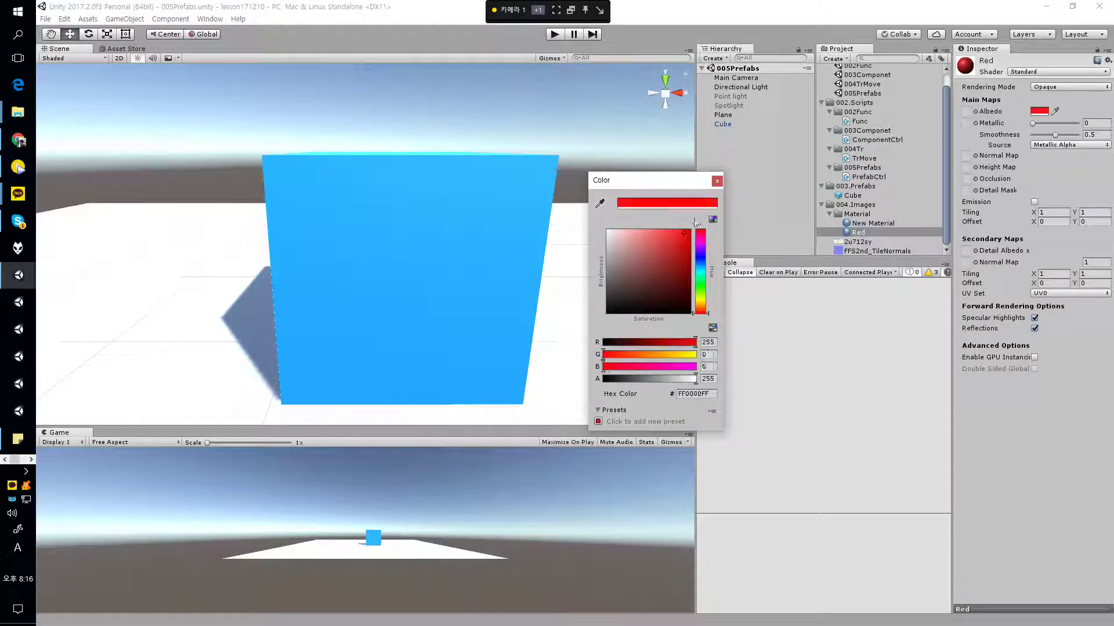
click(717, 181)
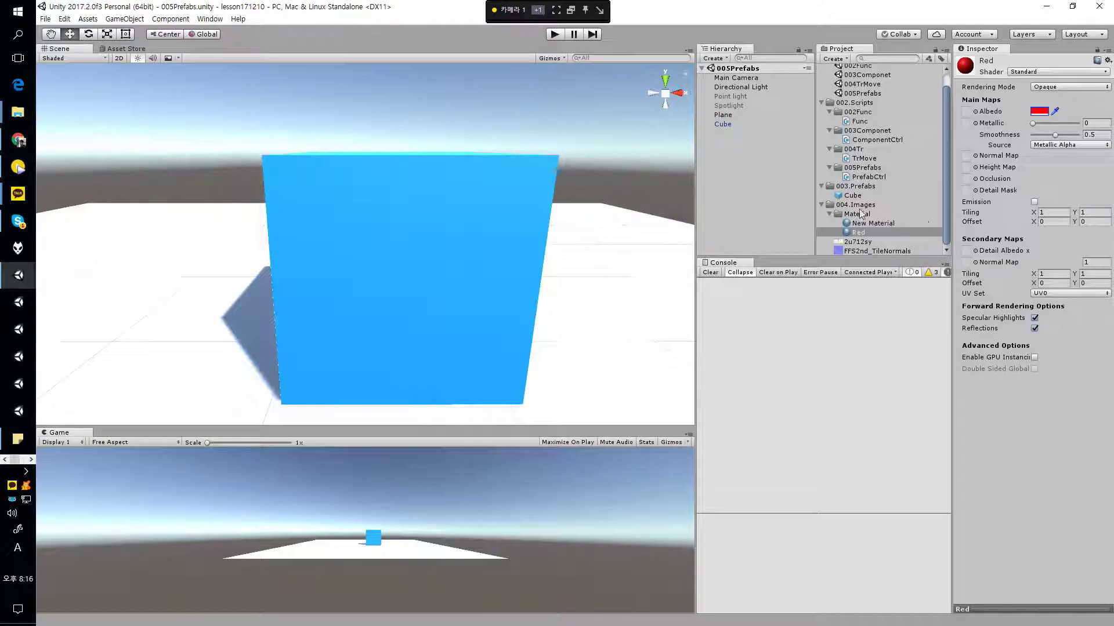
Apply the Red material to the Cube object in the scene
scroll(491, 249, down, 5)
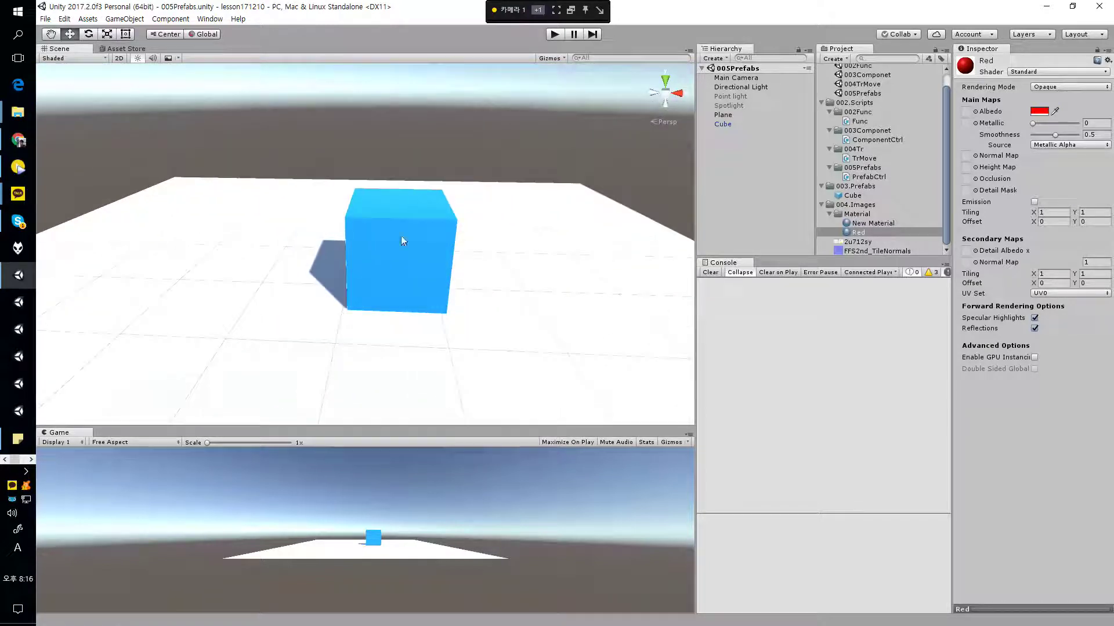
right_drag(417, 217, 437, 260)
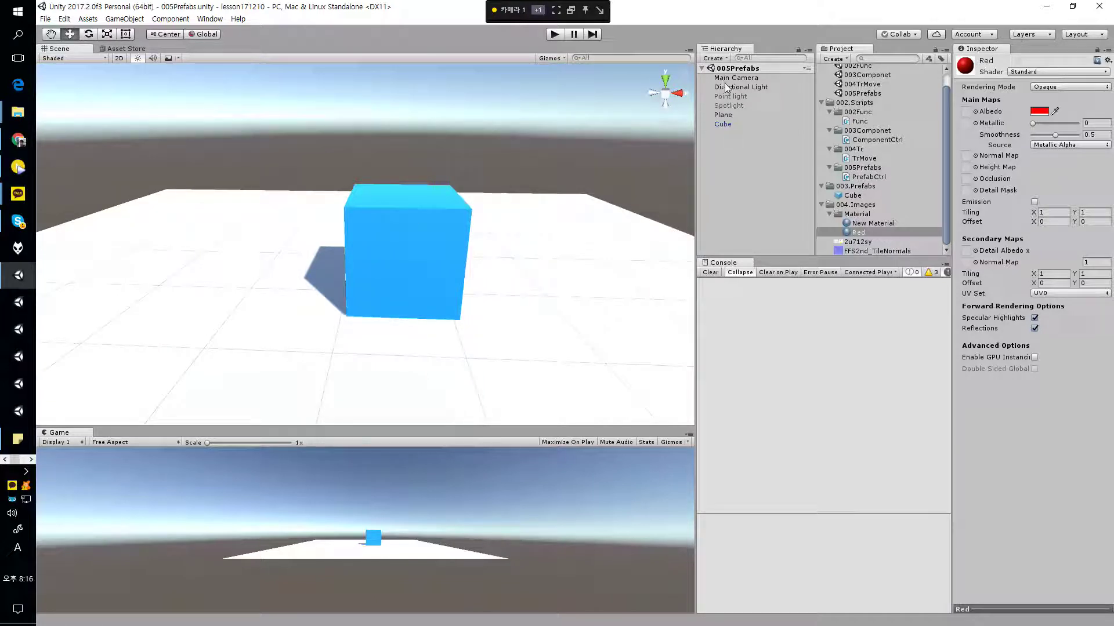
click(724, 126)
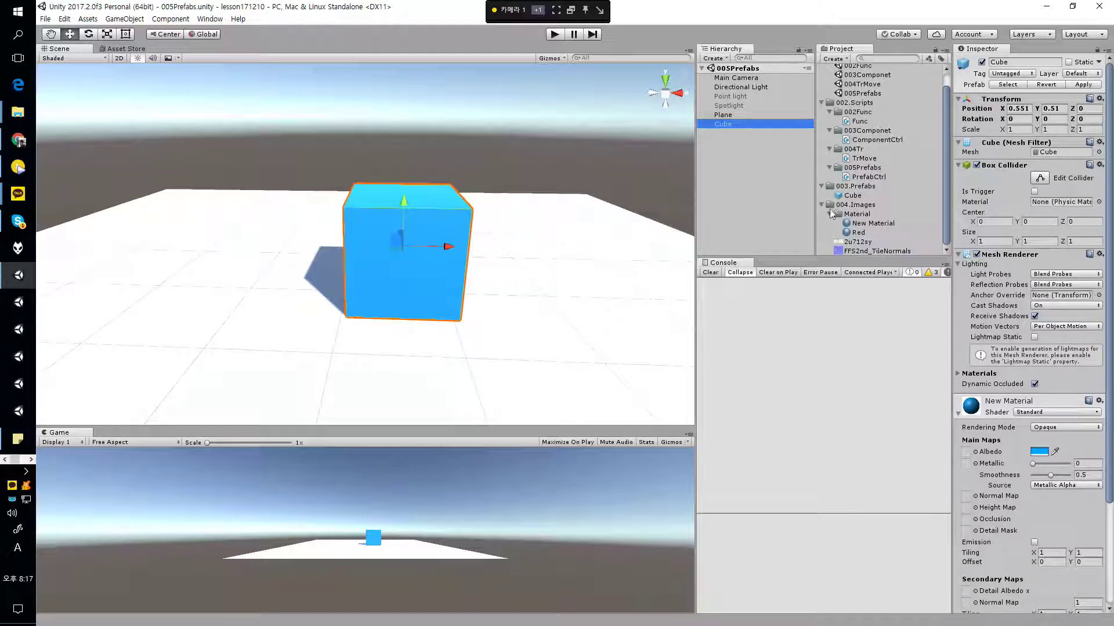
click(863, 233)
drag(864, 235, 728, 124)
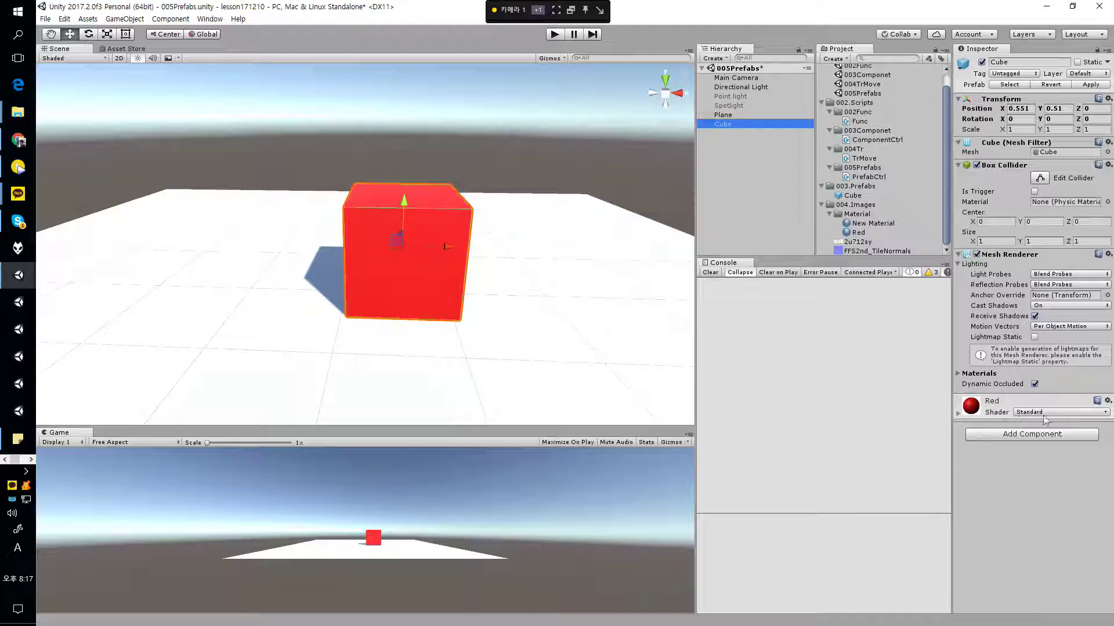
click(1107, 401)
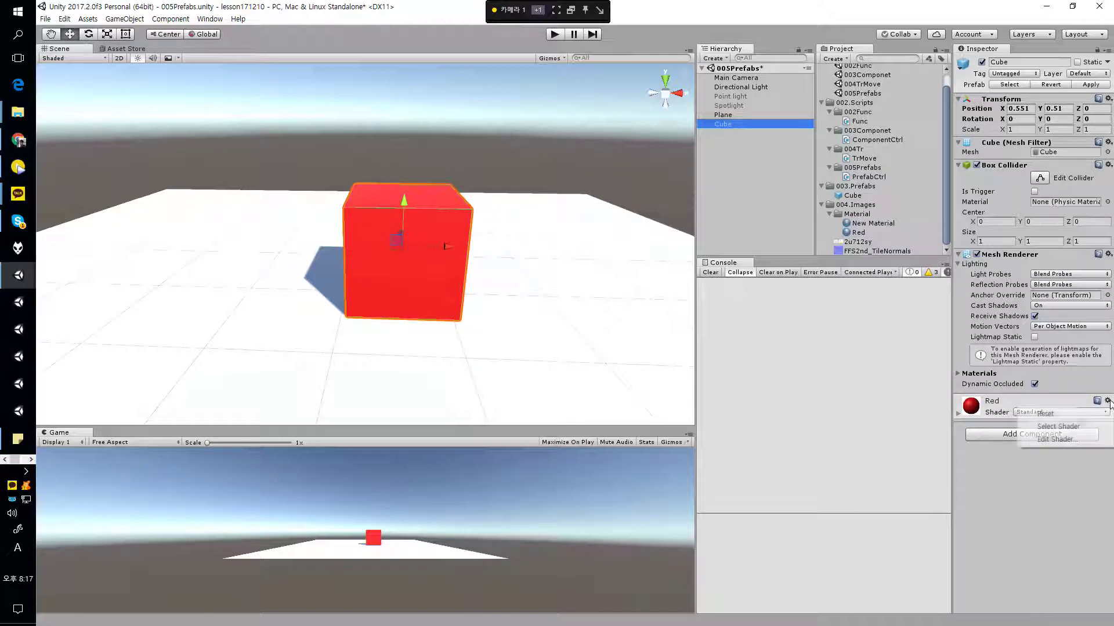
click(986, 428)
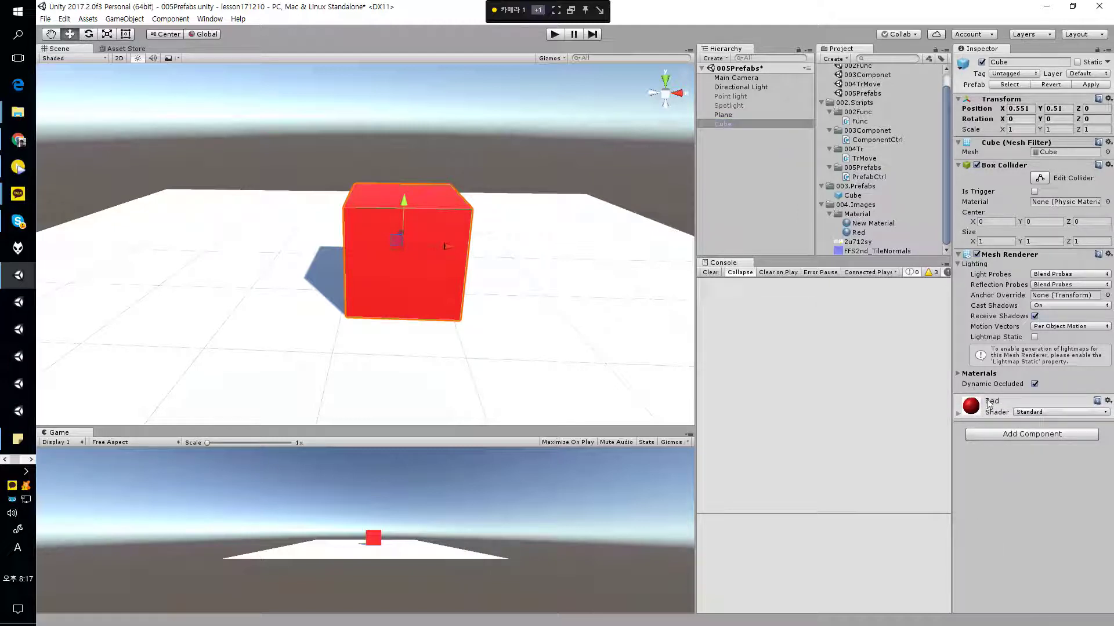
scroll(361, 214, down, 2)
scroll(382, 198, up, 3)
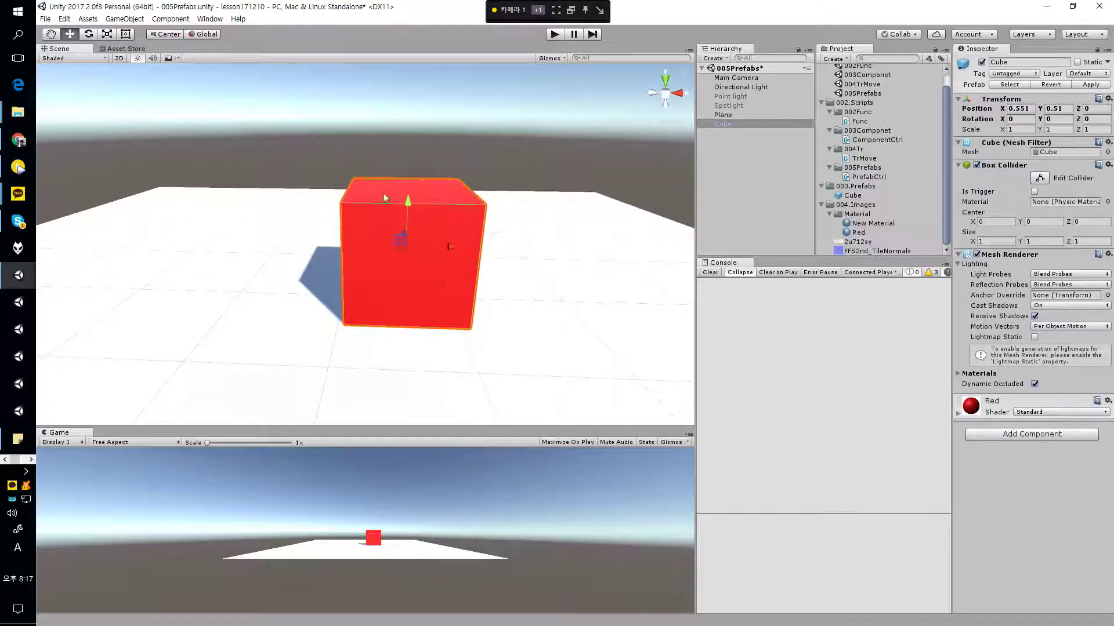
alt+drag(441, 197, 475, 251)
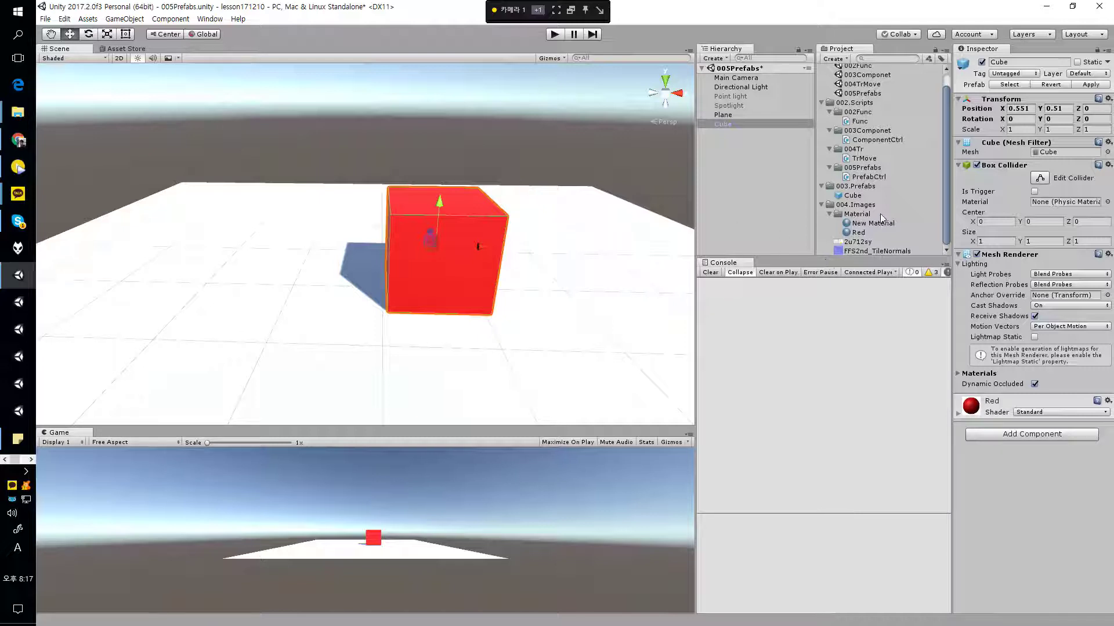
Assign the 2u712sy texture to the albedo map of the Red material
click(858, 232)
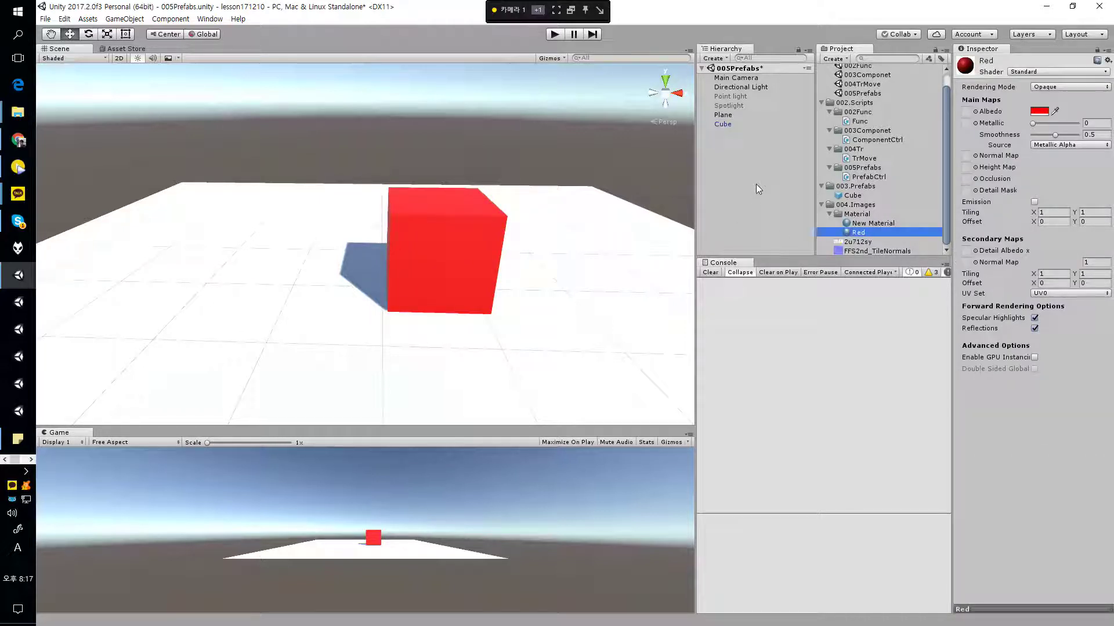
key(s)
right_drag(554, 219, 527, 220)
key(w)
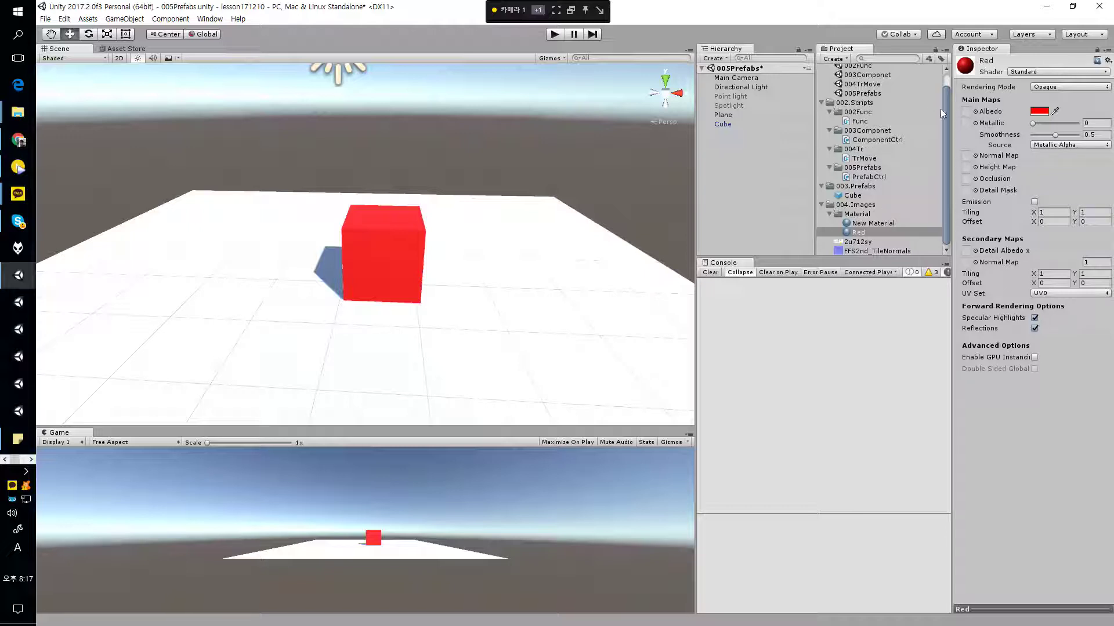
click(976, 114)
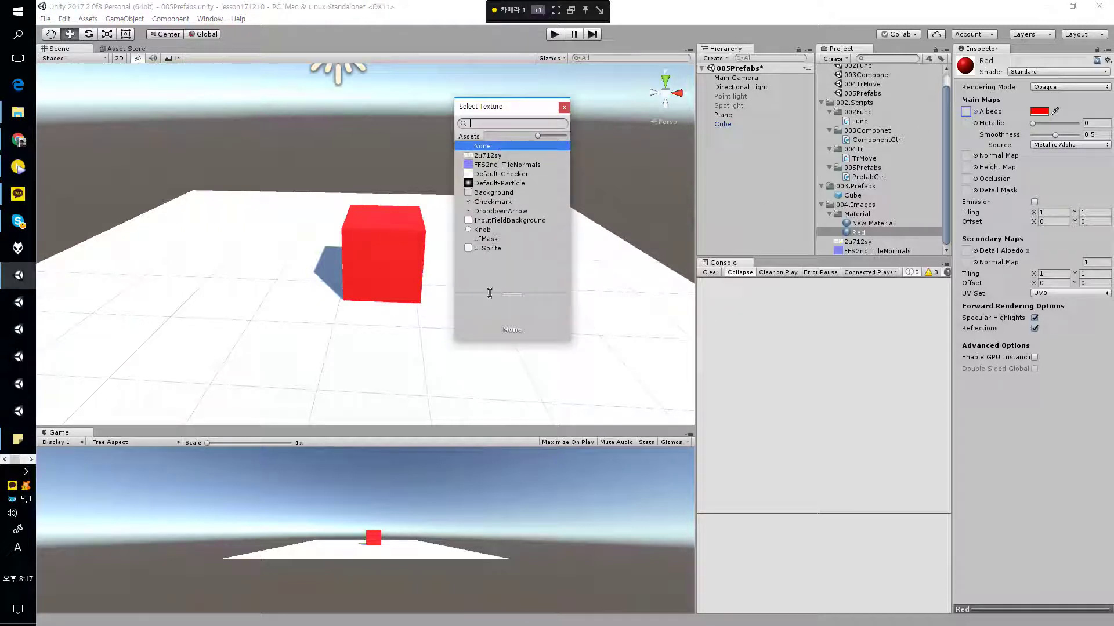
click(500, 182)
click(490, 155)
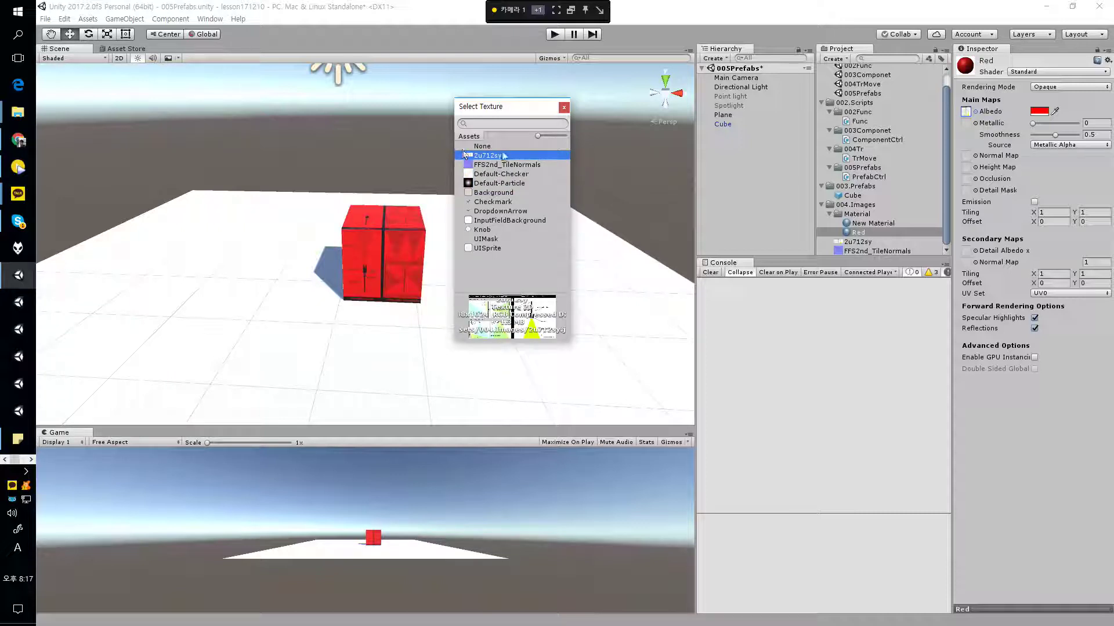
double_click(482, 156)
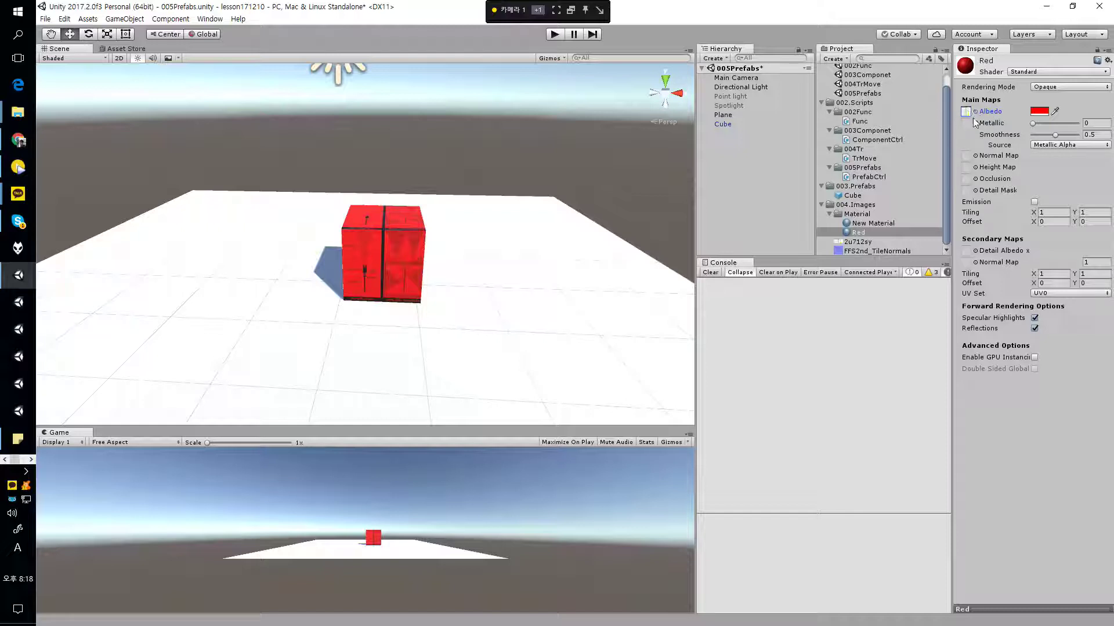
Assign the FFS2nd_TileNormals texture as the main normal map of the Red material and view its relief on the cube
mouse_move(514, 162)
alt+mouse_down()
mouse_move(311, 191)
mouse_move(323, 167)
mouse_move(364, 176)
mouse_move(527, 158)
mouse_move(515, 159)
alt+mouse_up()
alt+scroll(515, 159, down, 7)
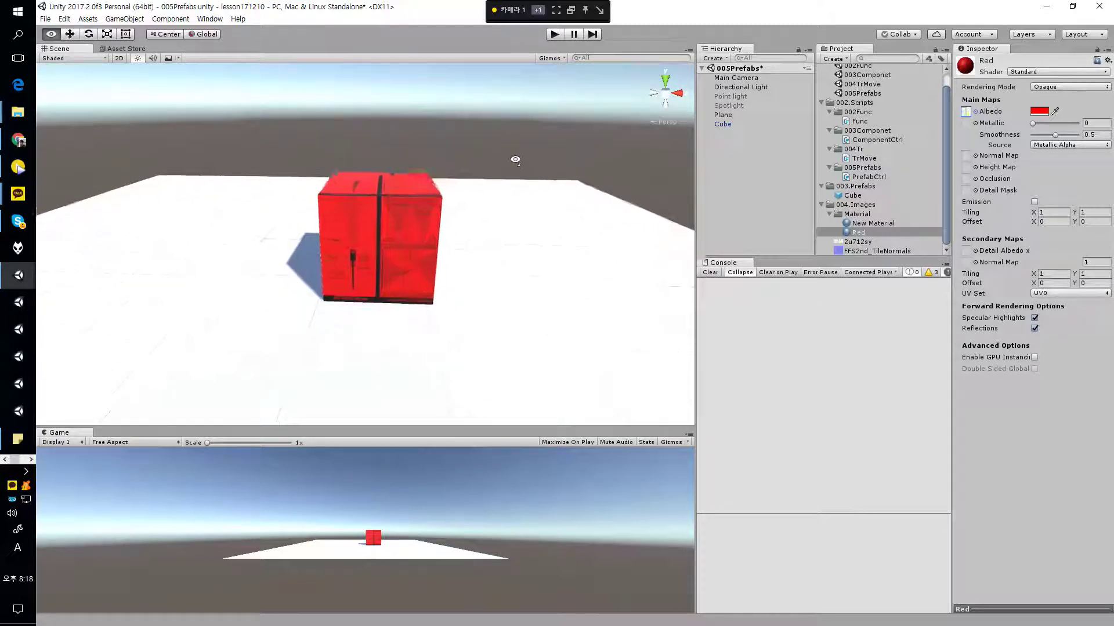
alt+scroll(515, 159, up, 15)
alt+scroll(515, 160, down, 6)
alt+scroll(515, 159, down, 5)
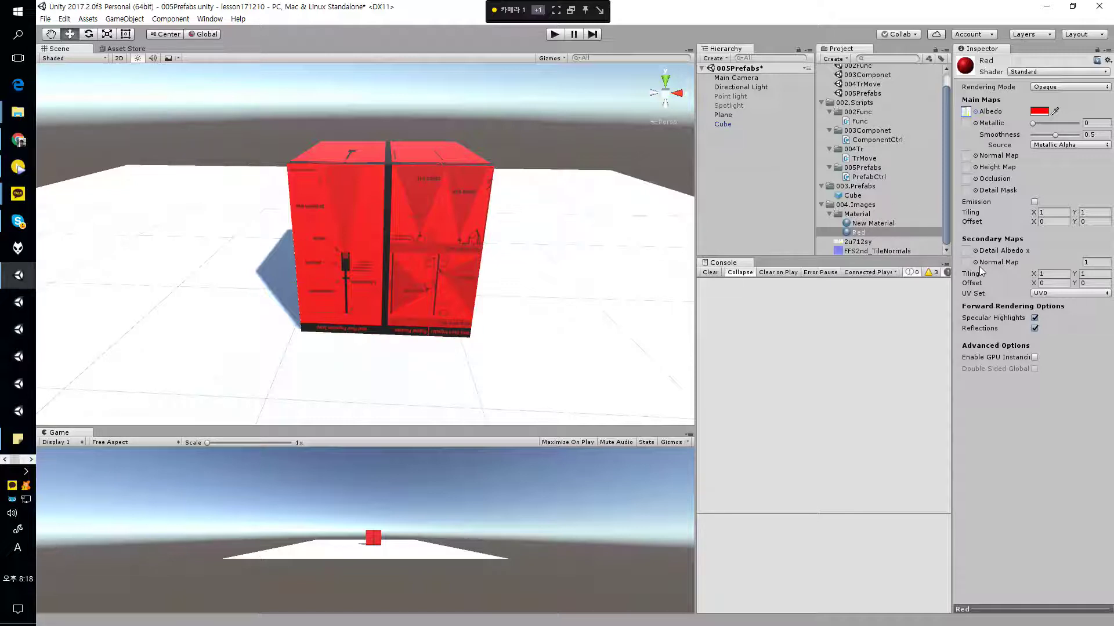
click(978, 160)
click(976, 156)
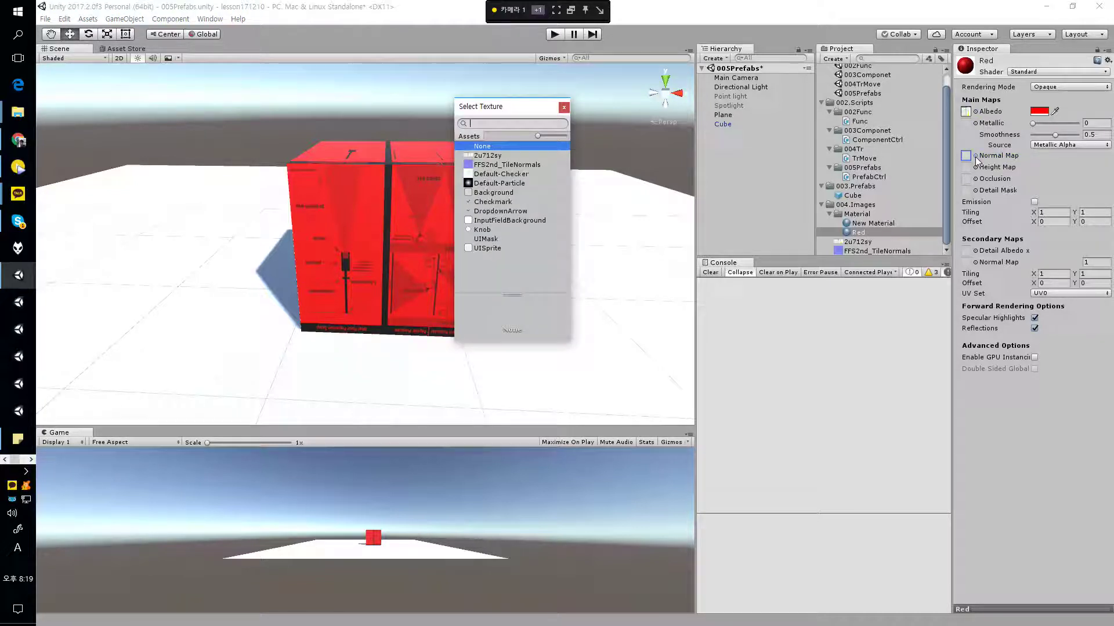
click(525, 166)
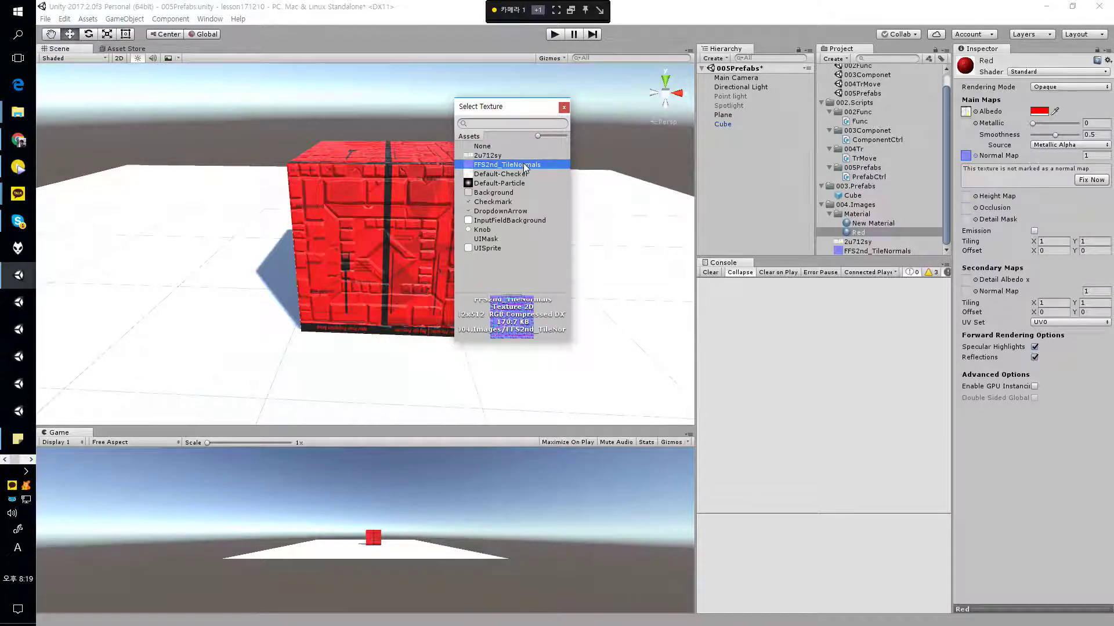
double_click(525, 166)
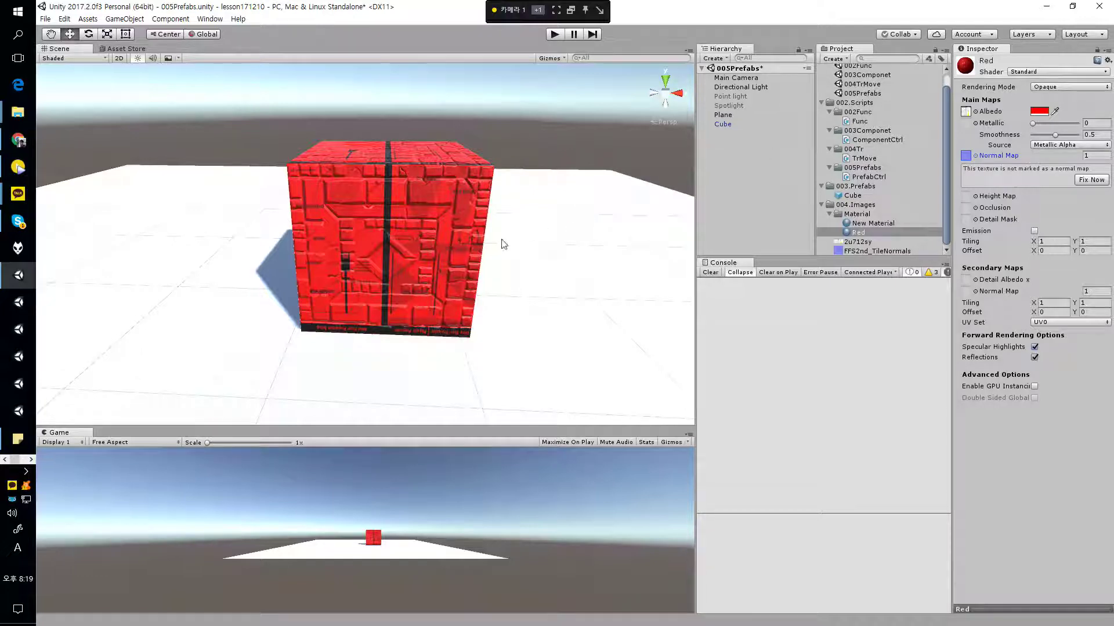
scroll(464, 235, up, 3)
alt+drag(446, 188, 458, 183)
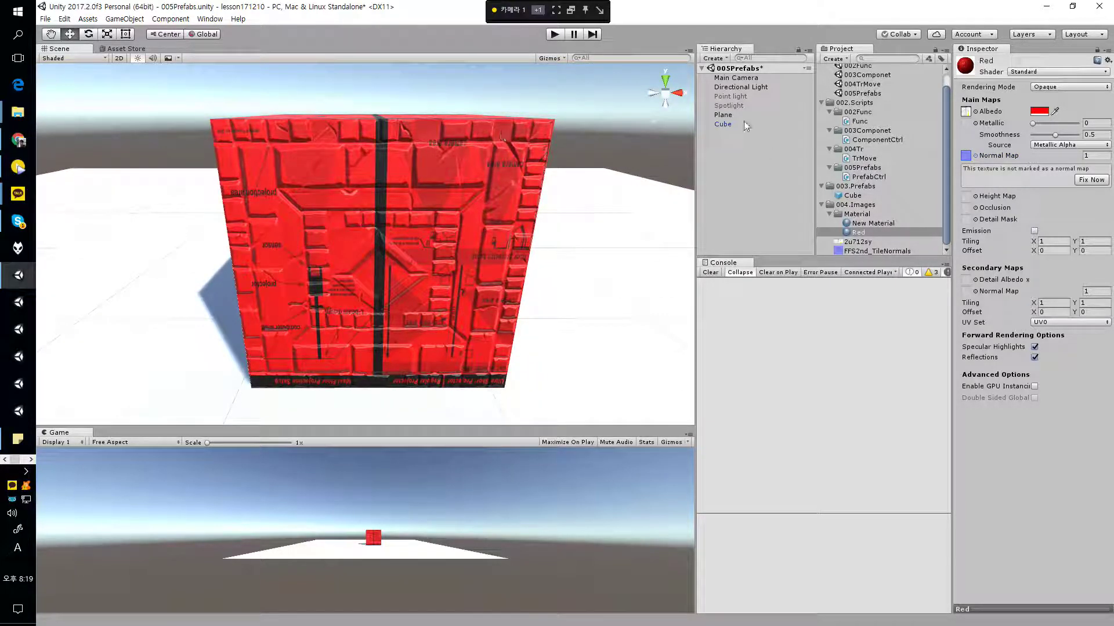
Clear the Red material's main normal map to compare the cube's surface, and reassign the FFS2nd_TileNormals texture
click(975, 156)
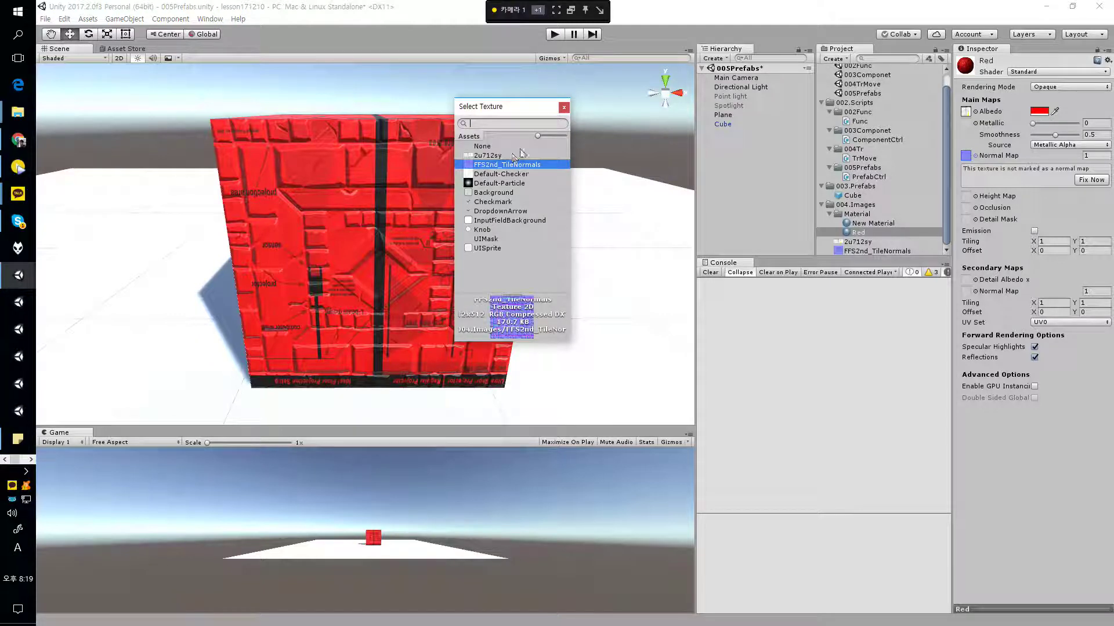
double_click(472, 175)
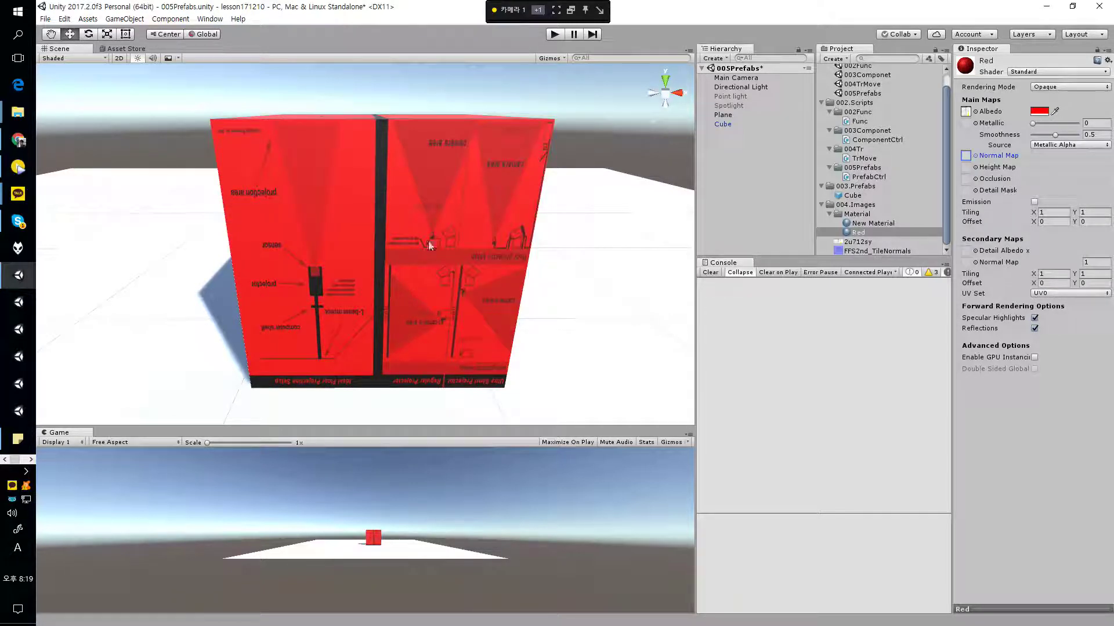
click(976, 156)
double_click(491, 165)
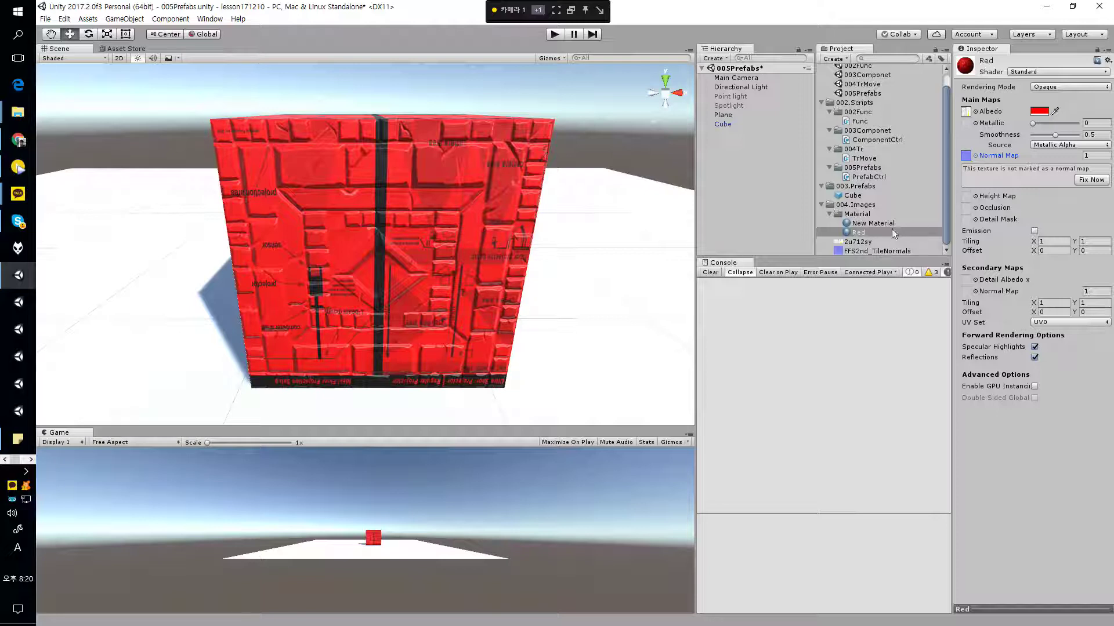
Open the FFS2nd_TileNormals image in the photo viewer, examine it enlarged, and close it
click(867, 251)
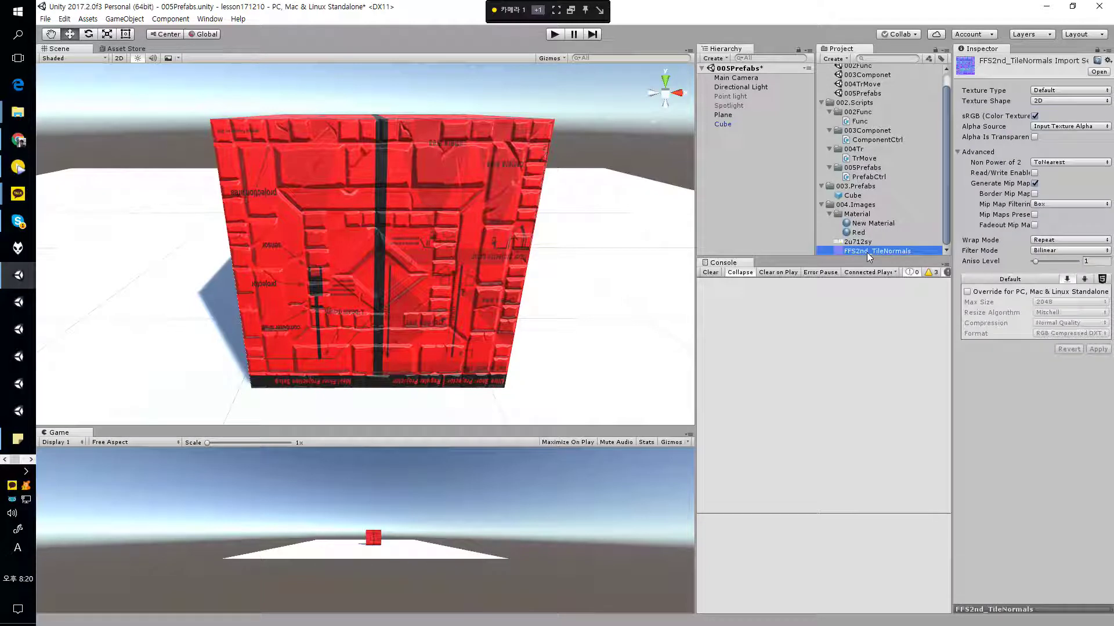
click(872, 250)
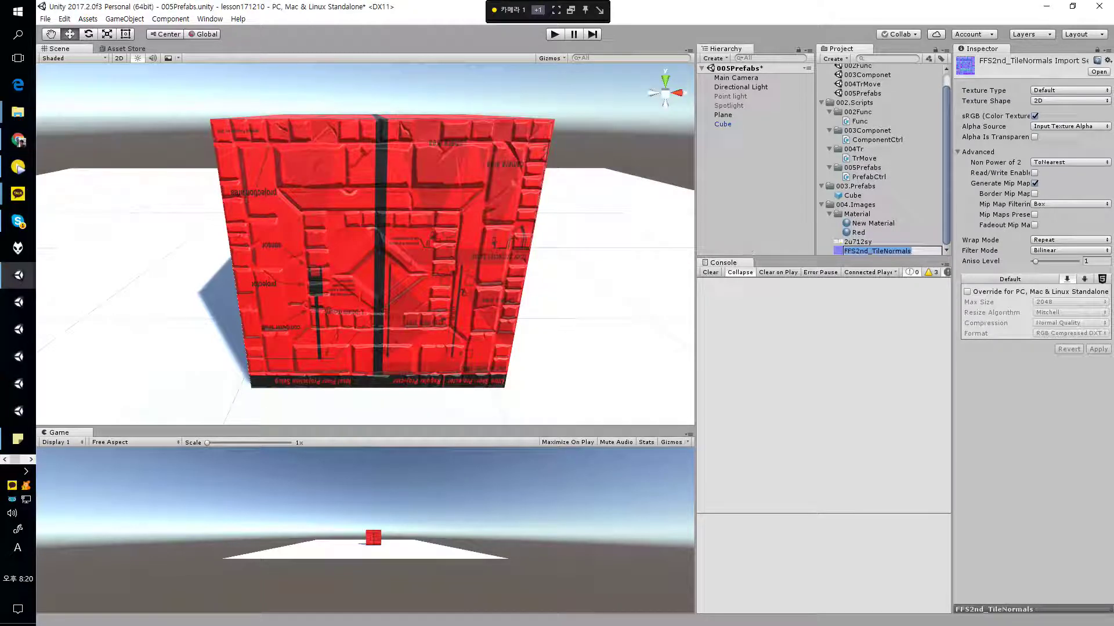
key(Return)
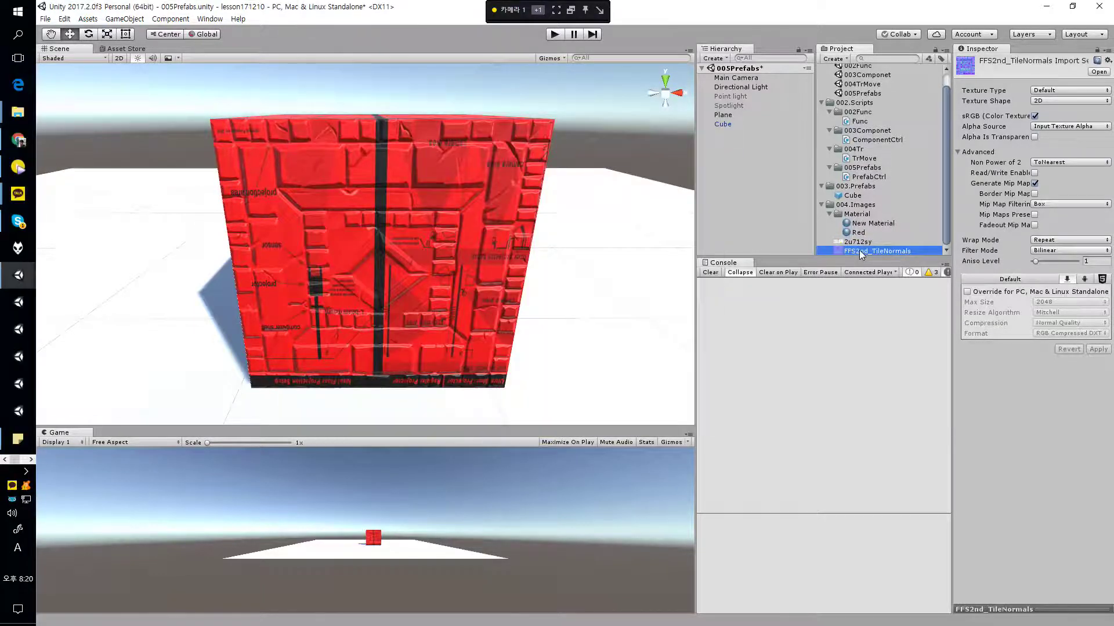
double_click(858, 249)
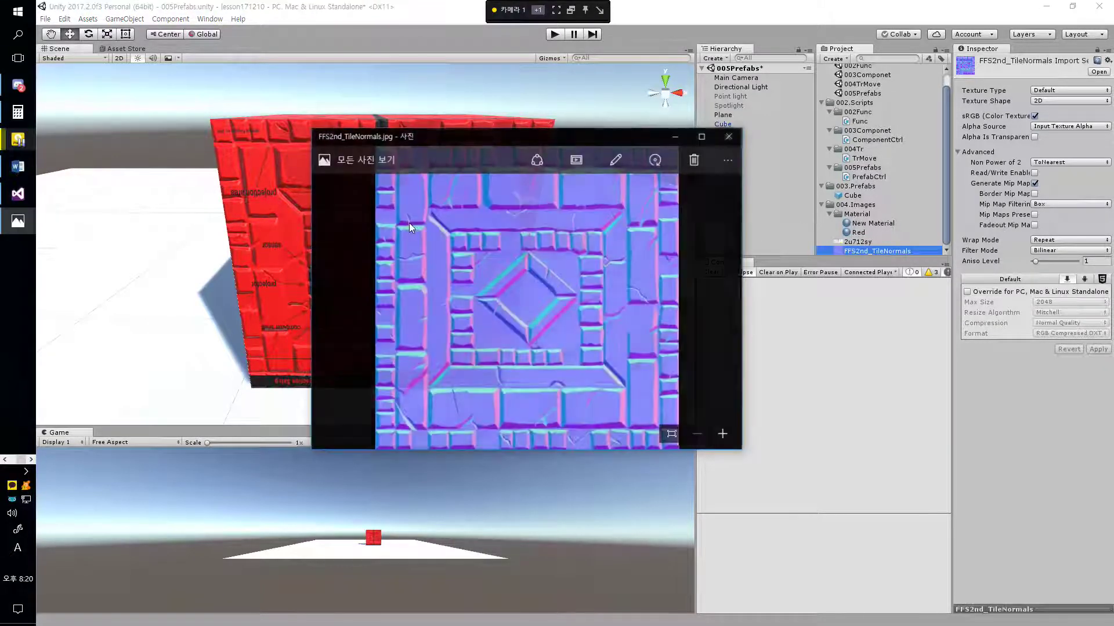
drag(440, 136, 537, 93)
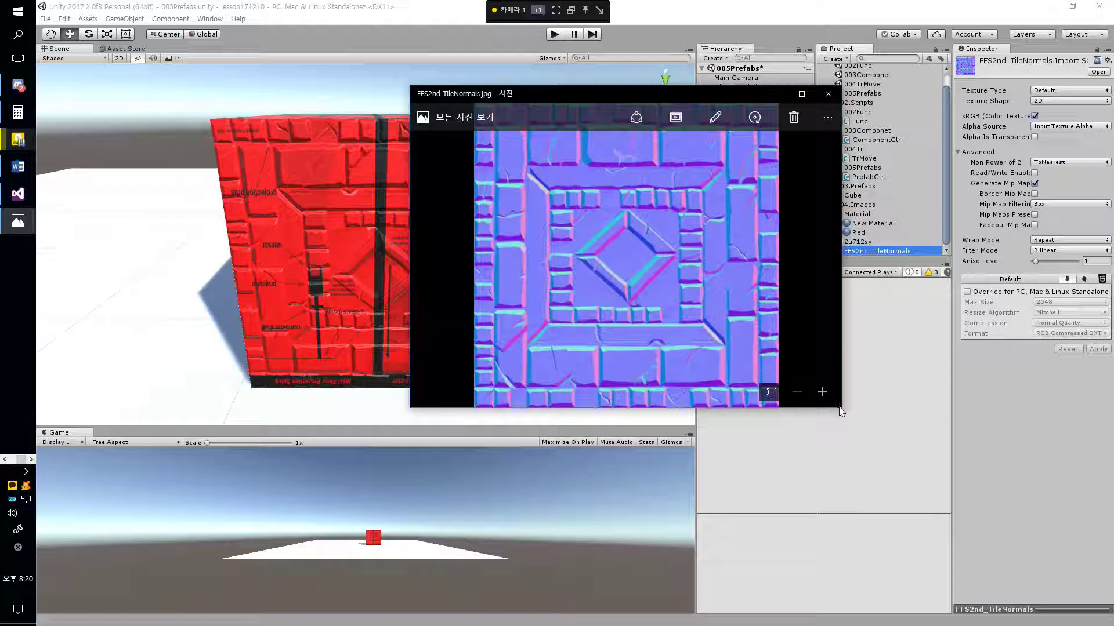
drag(839, 409, 973, 572)
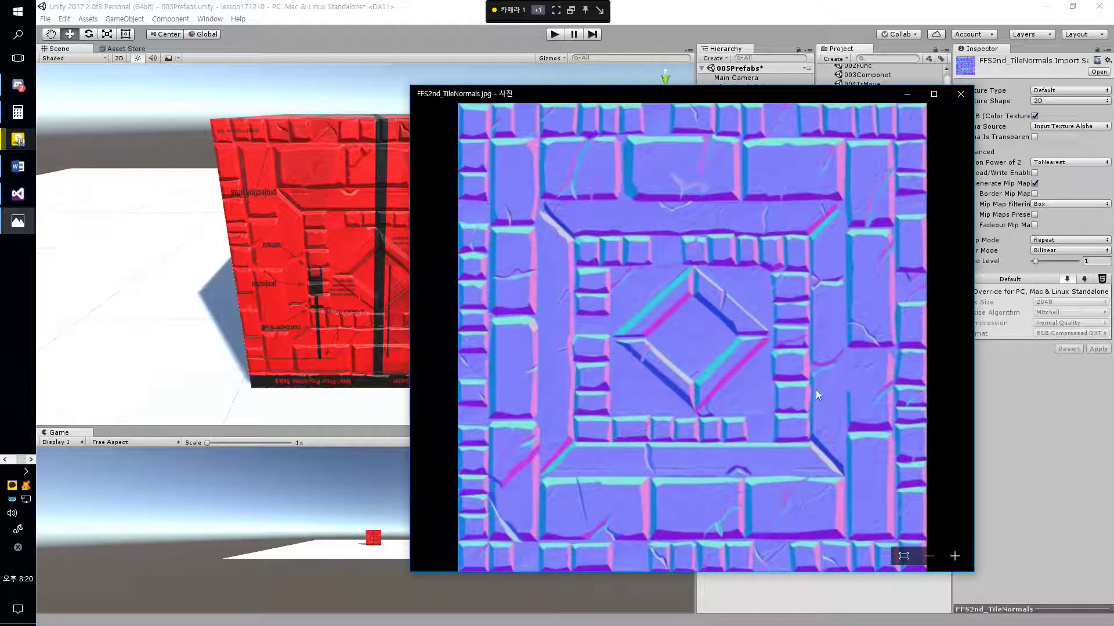
click(960, 94)
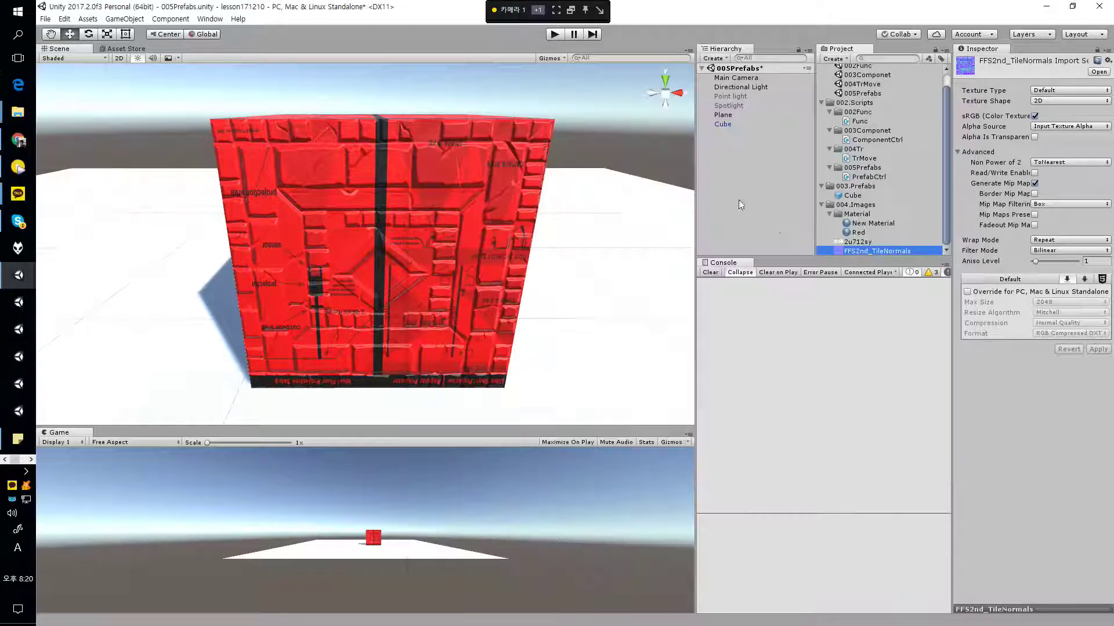
Open the 2u712sy texture image in the photo viewer to examine it, and close it
click(853, 232)
click(855, 242)
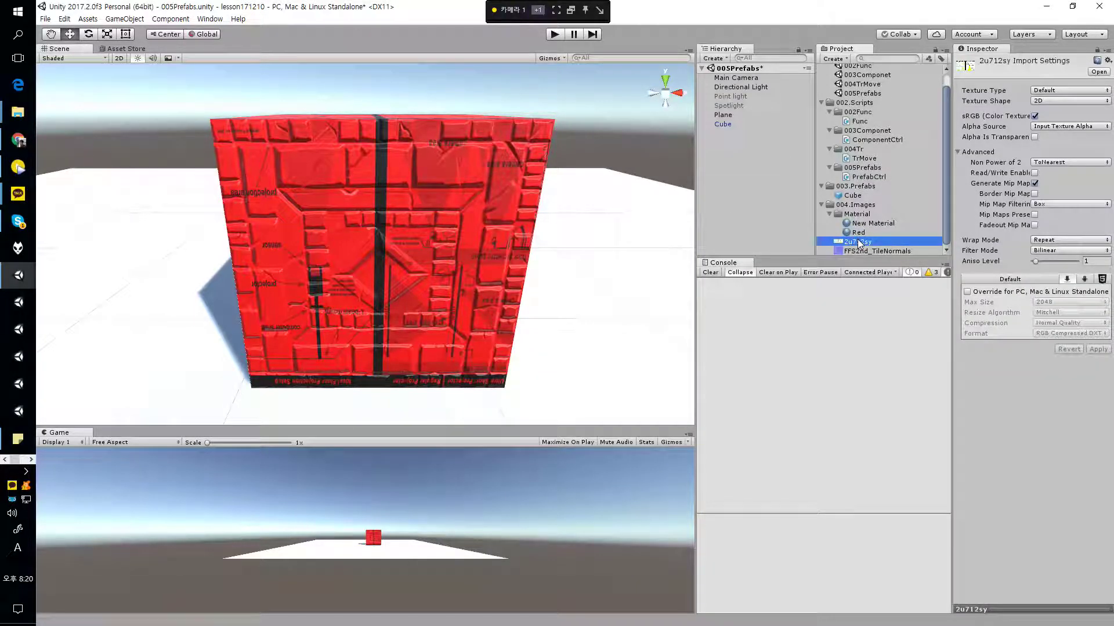
double_click(859, 244)
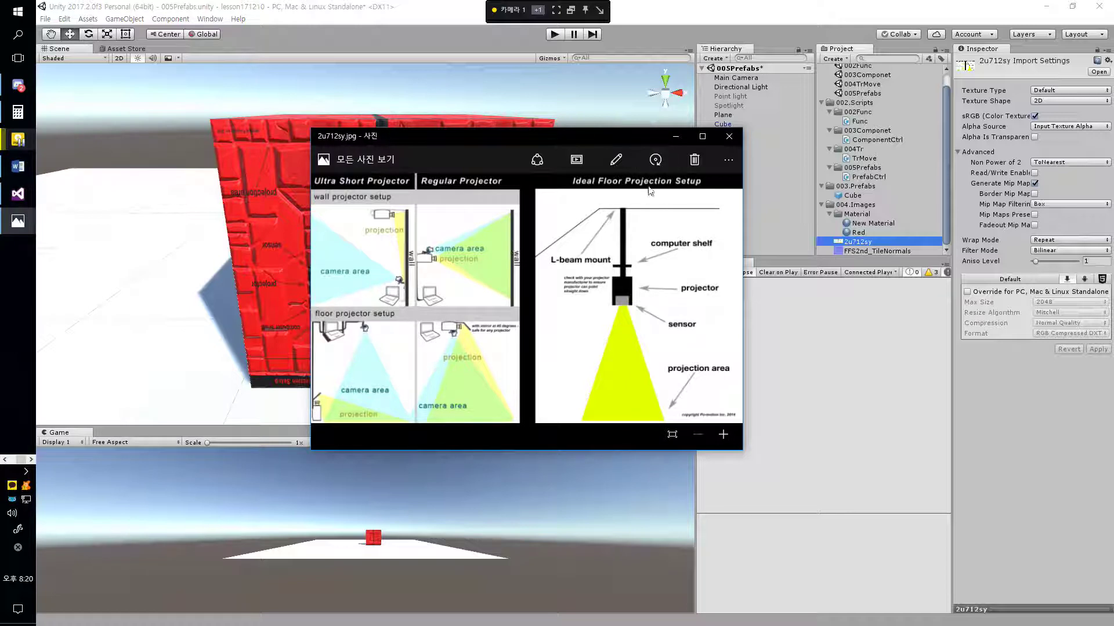
click(728, 136)
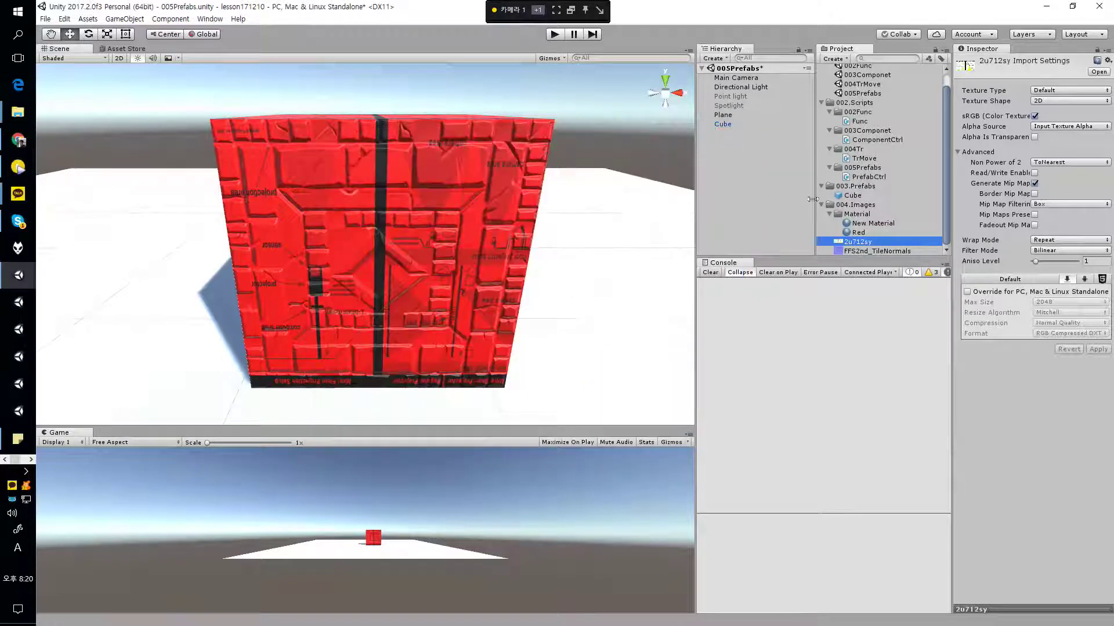
Try the 2u712sy texture as the Red material's main normal map, view the cube, and clear the map again
drag(857, 232, 972, 159)
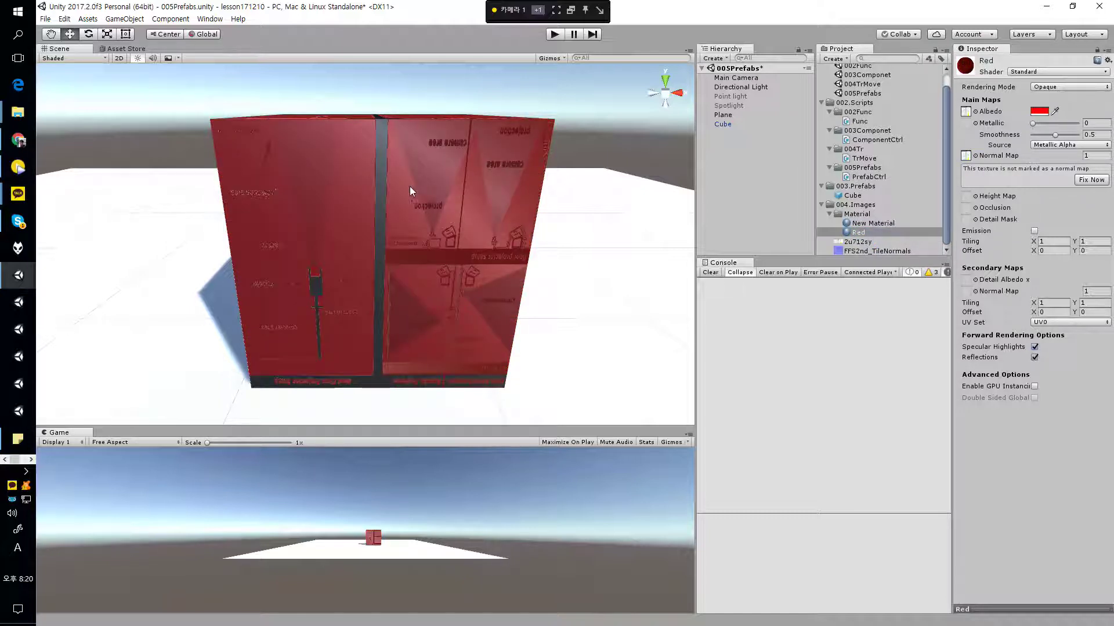
alt+drag(410, 192, 416, 184)
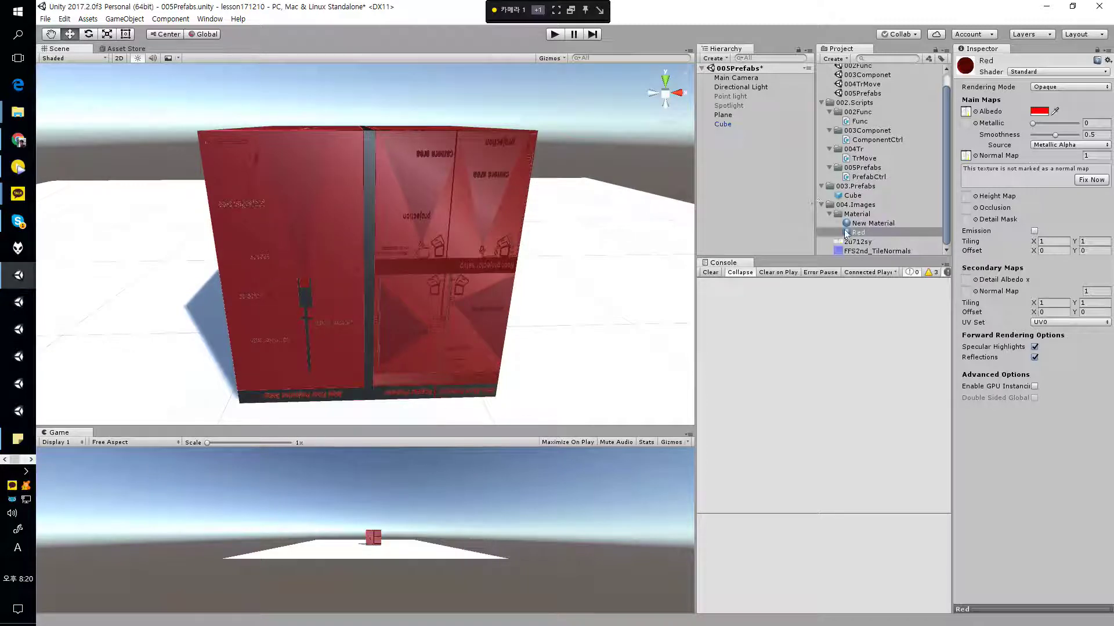
click(975, 155)
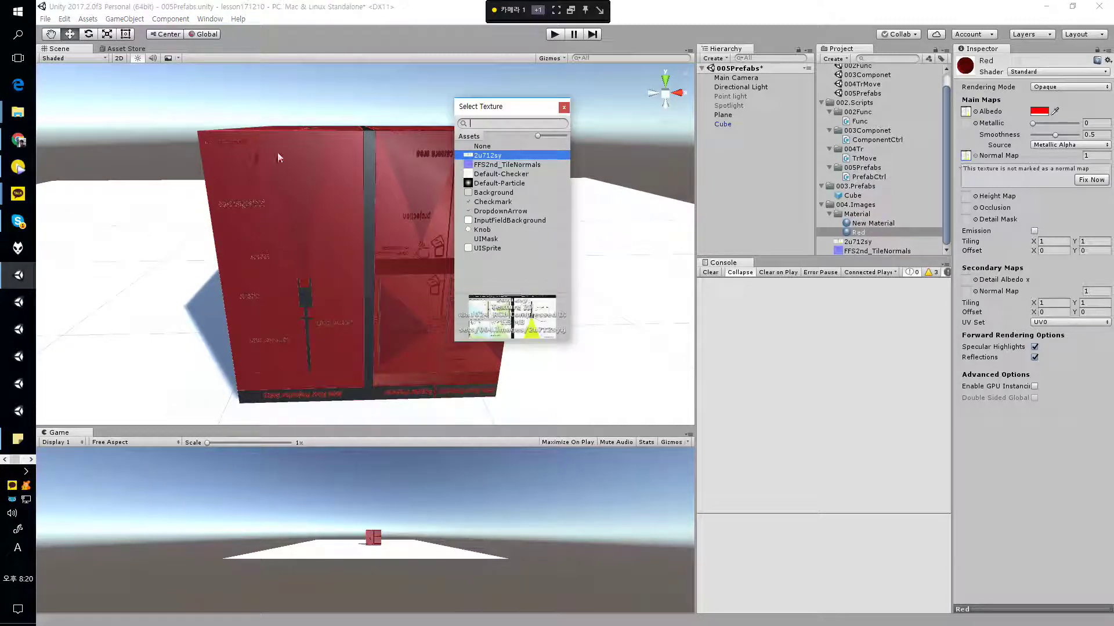
double_click(479, 146)
Try the FFS2nd_TileNormals texture as the Red material's albedo map and view the cube's front face
drag(848, 253, 966, 113)
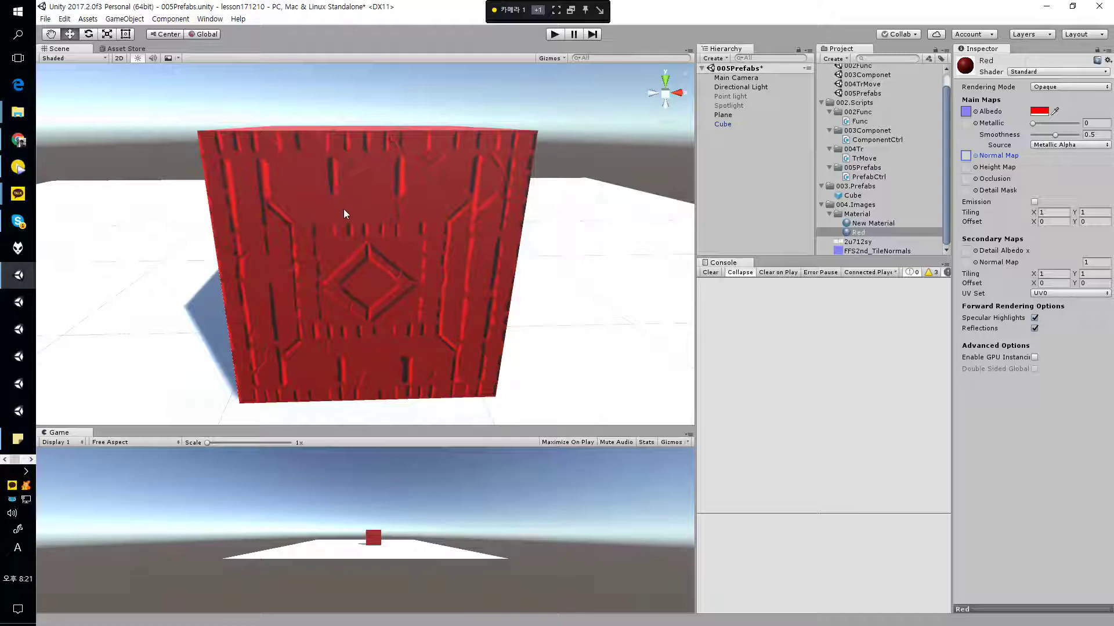
right_drag(319, 243, 322, 186)
key(s)
key(w)
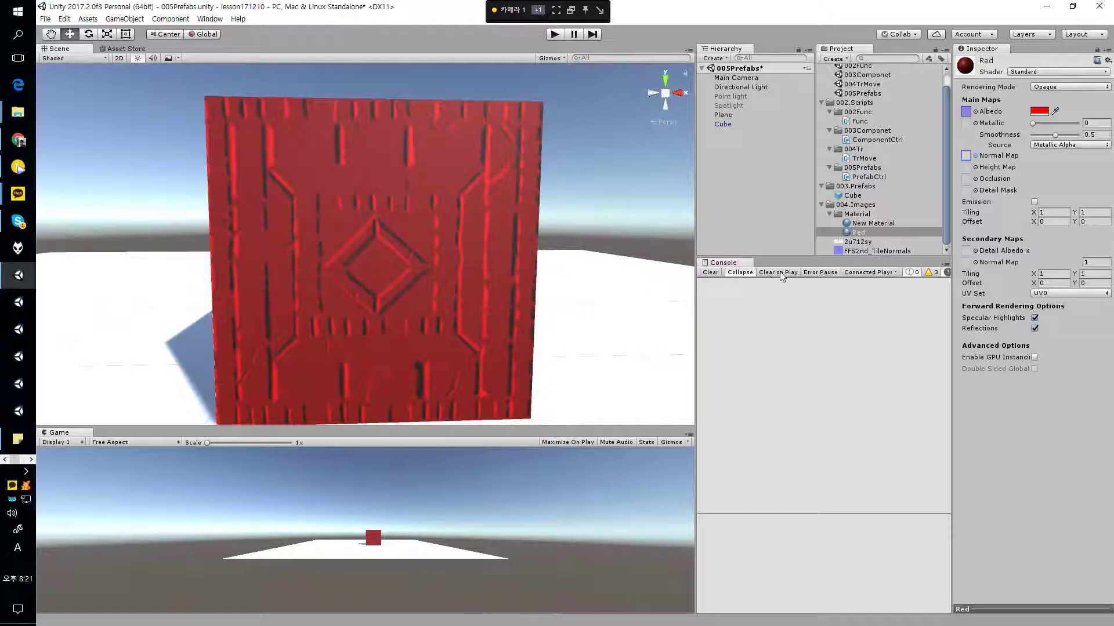
Clear the Red material's albedo texture and assign FFS2nd_TileNormals as its main normal map
click(975, 111)
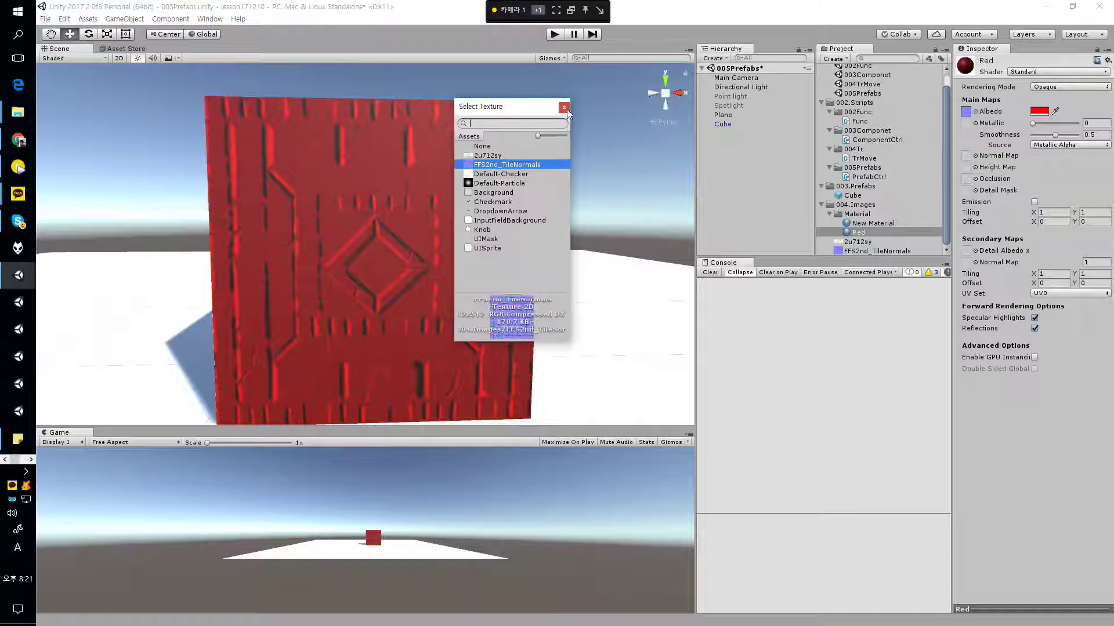
double_click(469, 148)
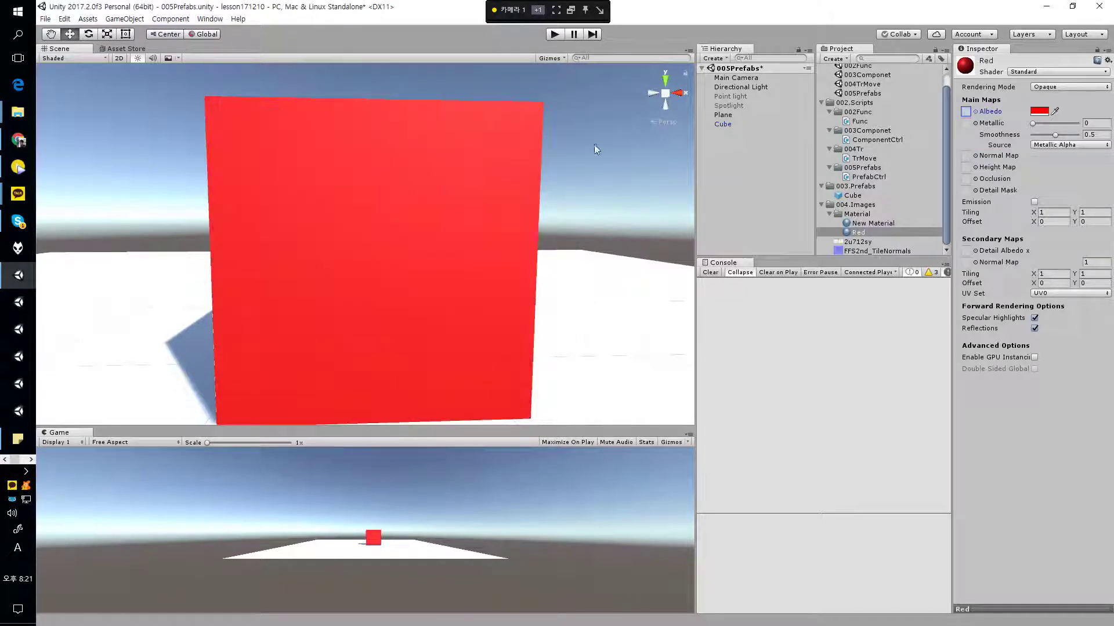
click(976, 155)
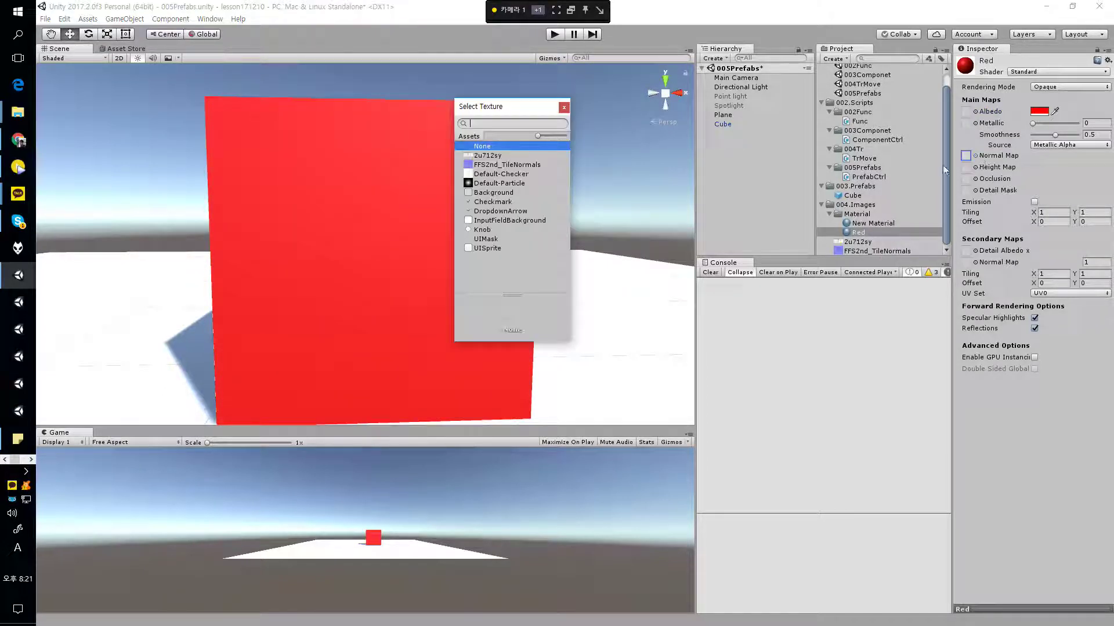
double_click(497, 165)
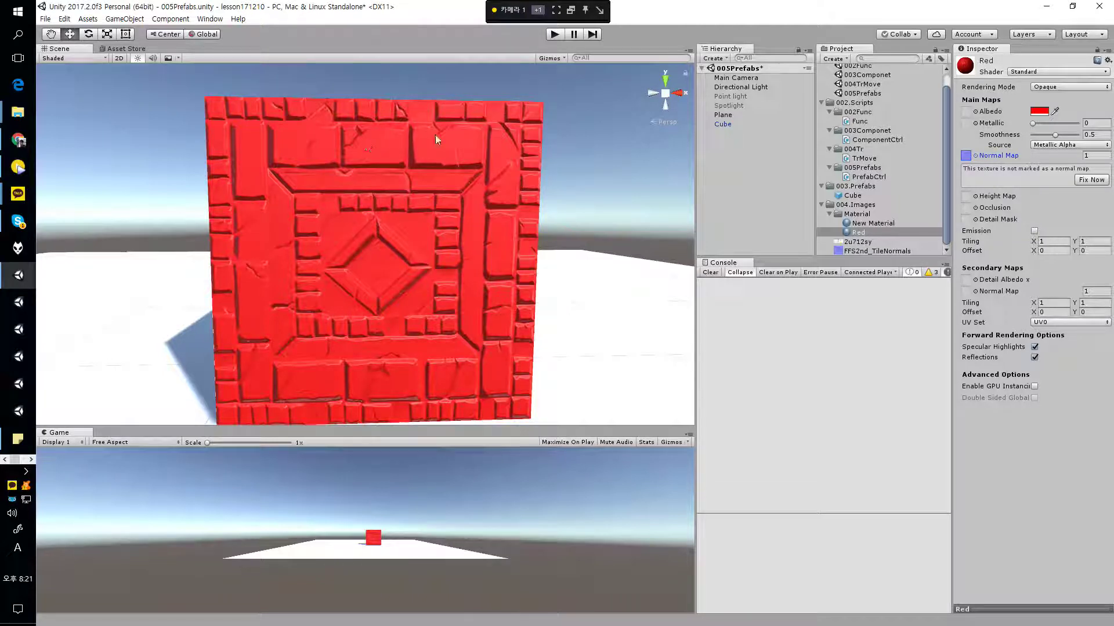
Examine the tile relief on the cube's front and top faces from different distances and angles
right_drag(451, 208, 418, 212)
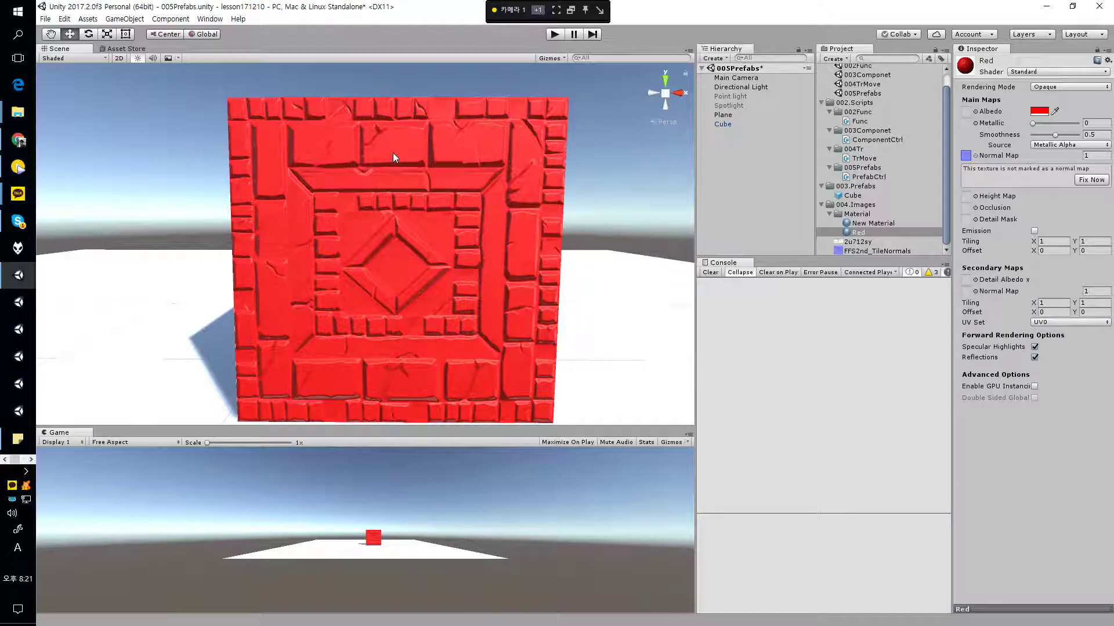
key(s)
mouse_move(459, 191)
right_down()
mouse_move(455, 284)
mouse_move(430, 224)
mouse_move(500, 234)
mouse_move(425, 244)
mouse_move(584, 241)
mouse_move(313, 229)
mouse_move(423, 235)
mouse_move(465, 198)
right_up()
key(w)
key(a)
key(d)
key(w)
key(s)
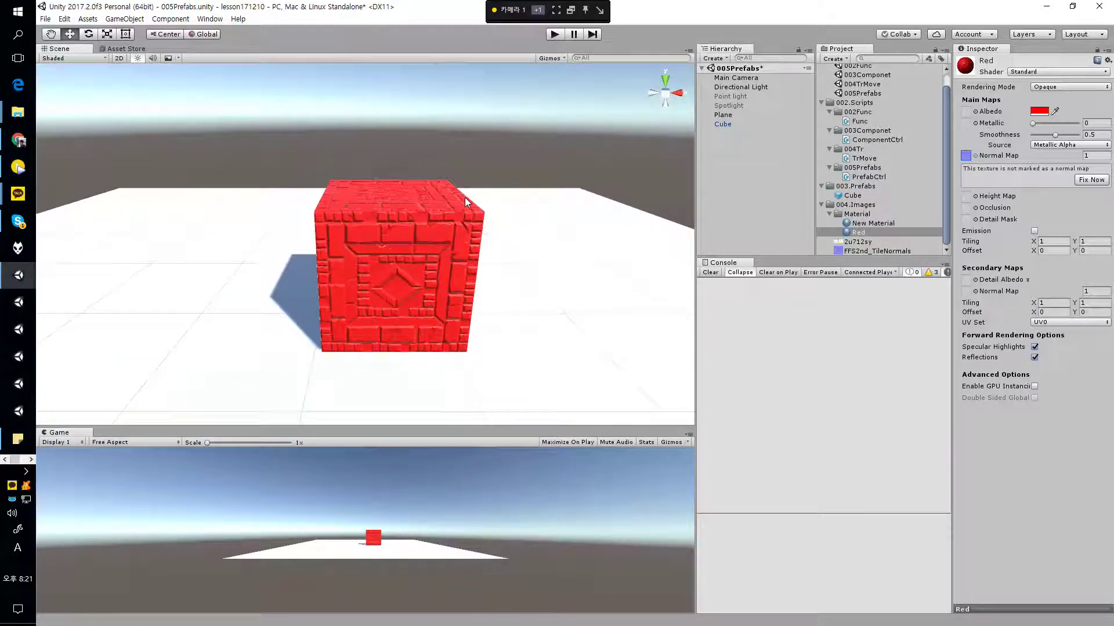
Browse the shader categories available for the Red material, including GUI, Mobile, Unlit and VR, without changing the shader
click(1023, 72)
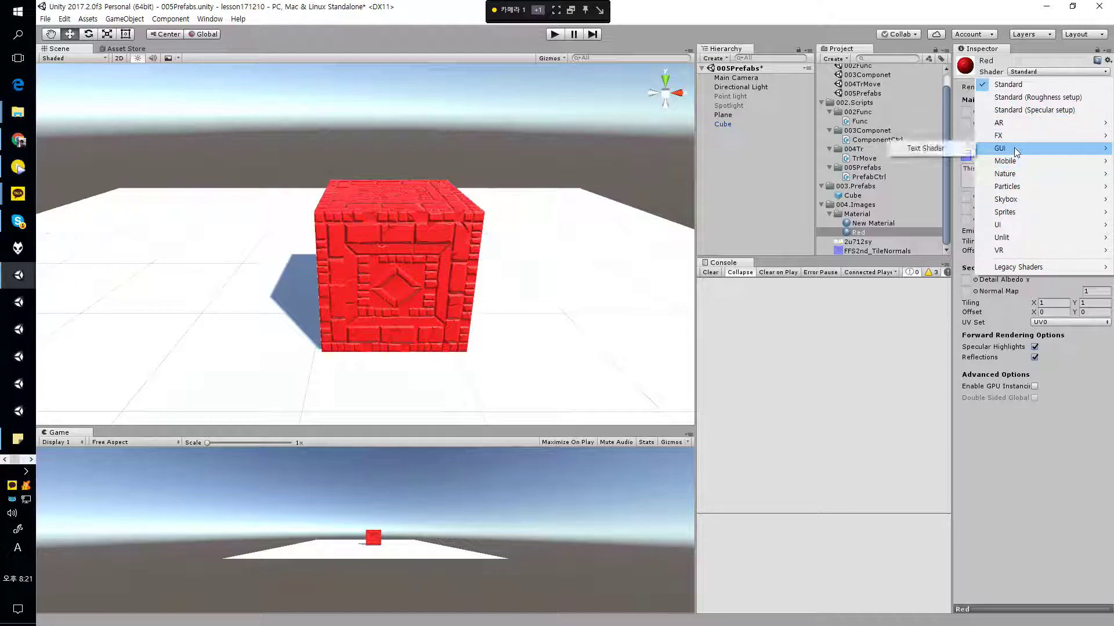
mouse_move(1015, 164)
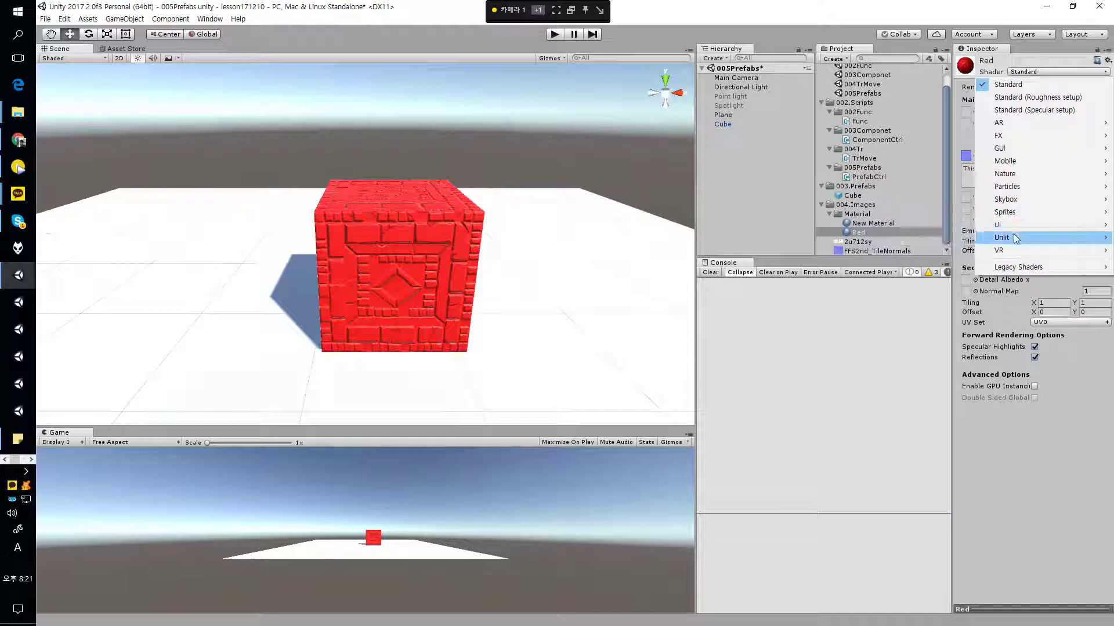
mouse_move(1017, 226)
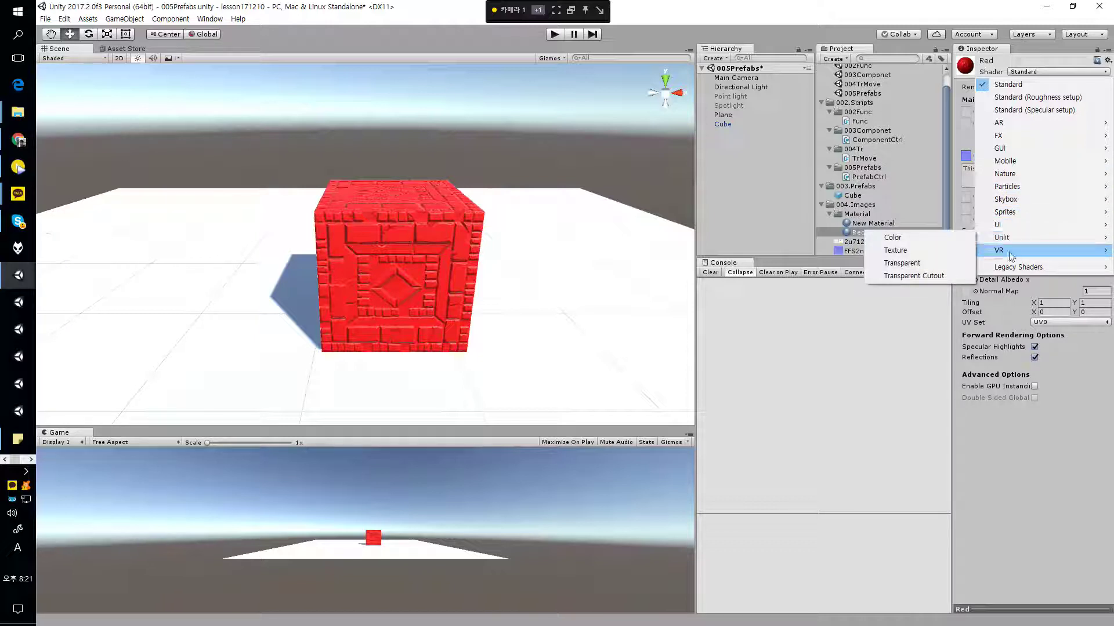
mouse_move(1011, 256)
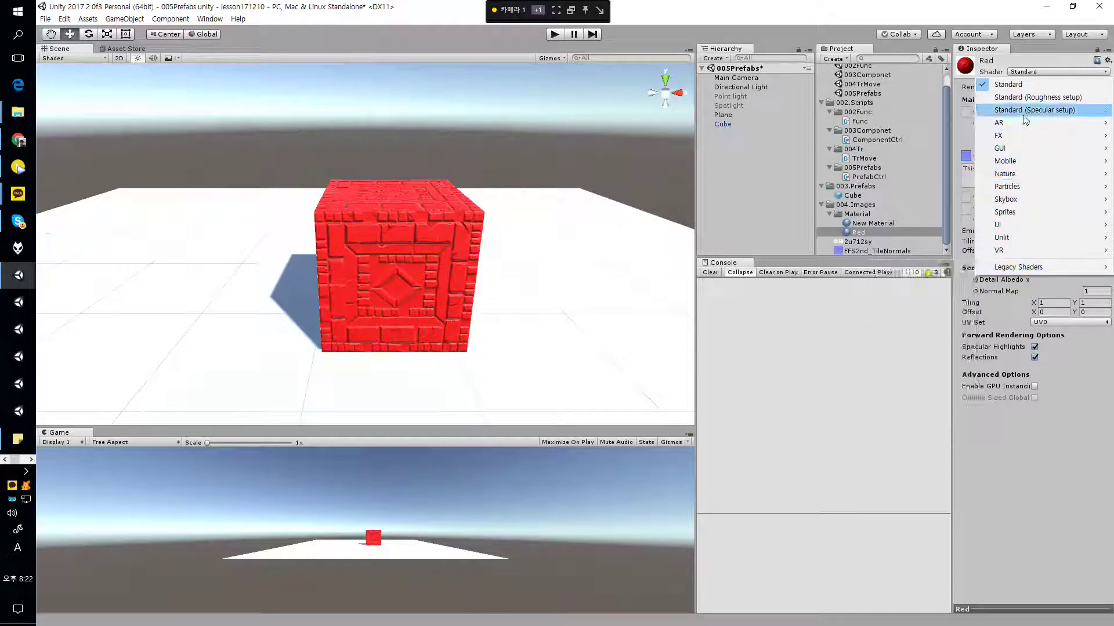
click(962, 5)
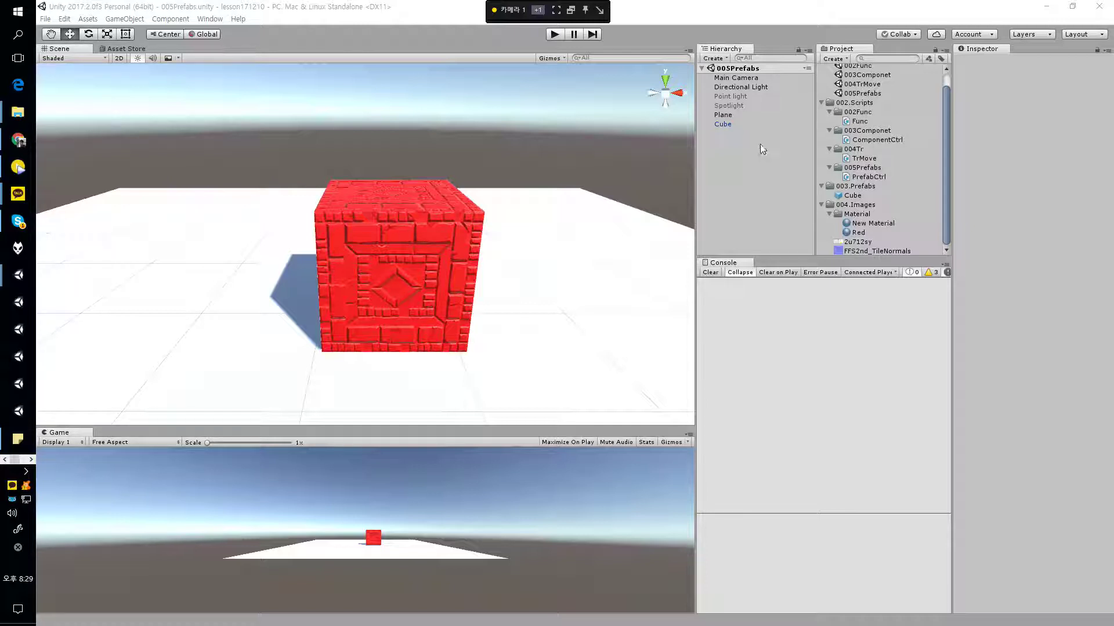
Delete the Cube prefab asset from the 003.Prefabs folder
click(866, 197)
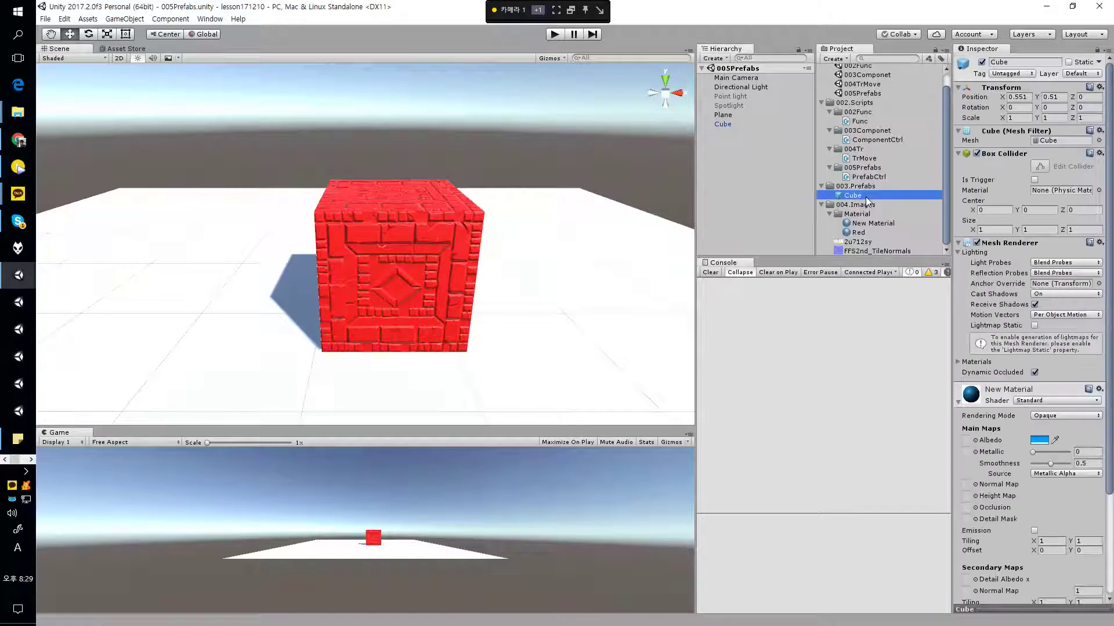
key(Delete)
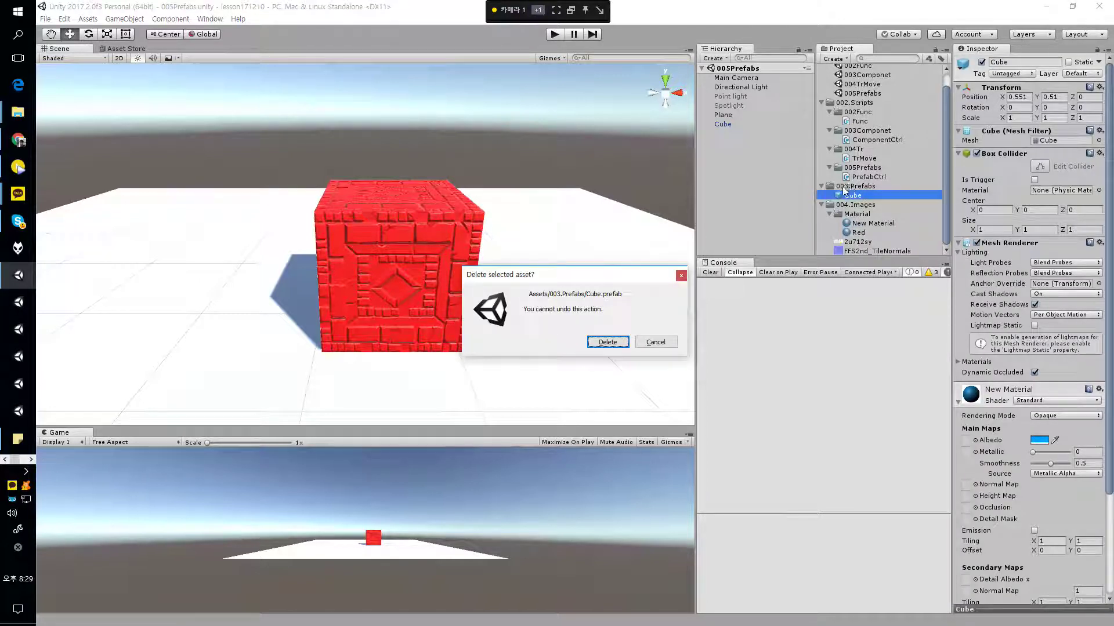
key(Return)
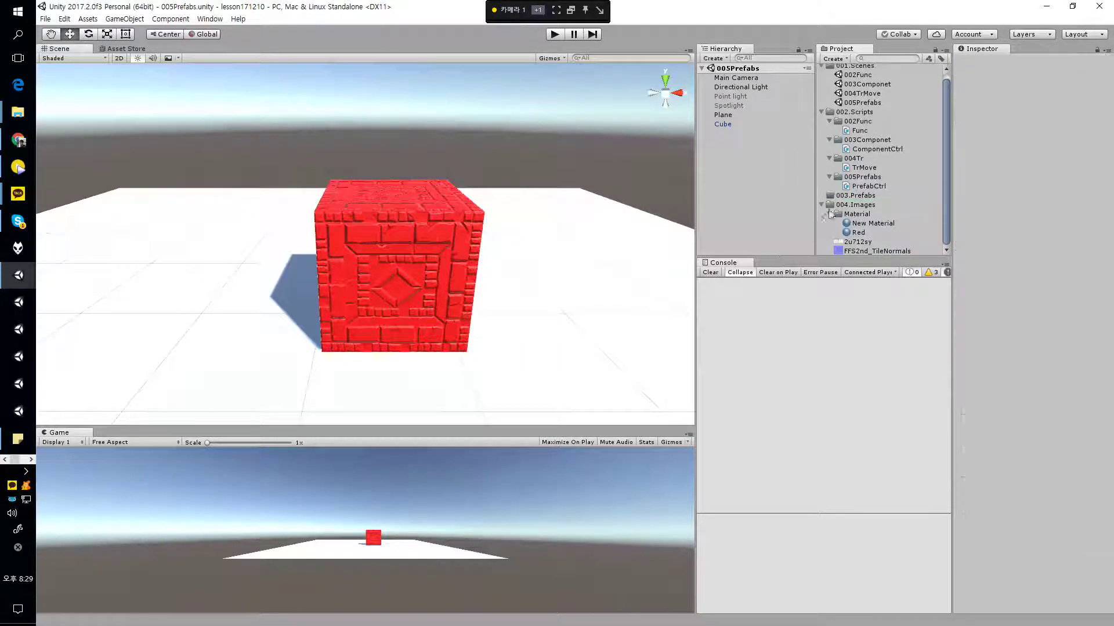
Select the Cube object in the 005Prefabs scene and examine its view, hierarchy entry and prefab link
click(734, 124)
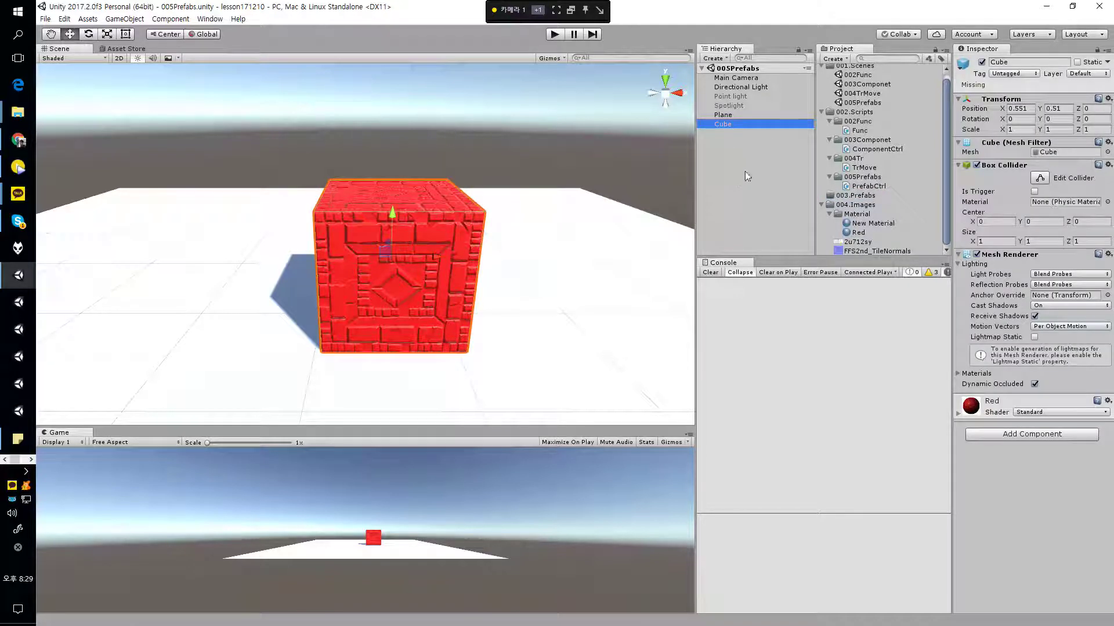
key(f)
scroll(507, 174, up, 3)
mouse_move(456, 184)
right_down()
mouse_move(459, 197)
mouse_move(475, 193)
right_up()
scroll(472, 196, up, 3)
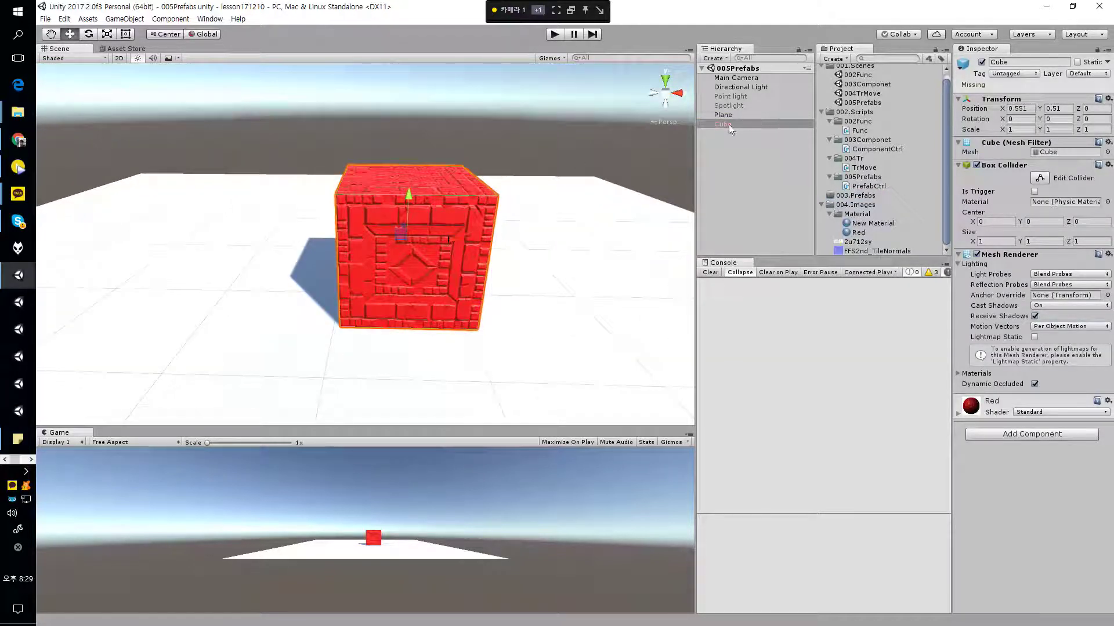
click(723, 124)
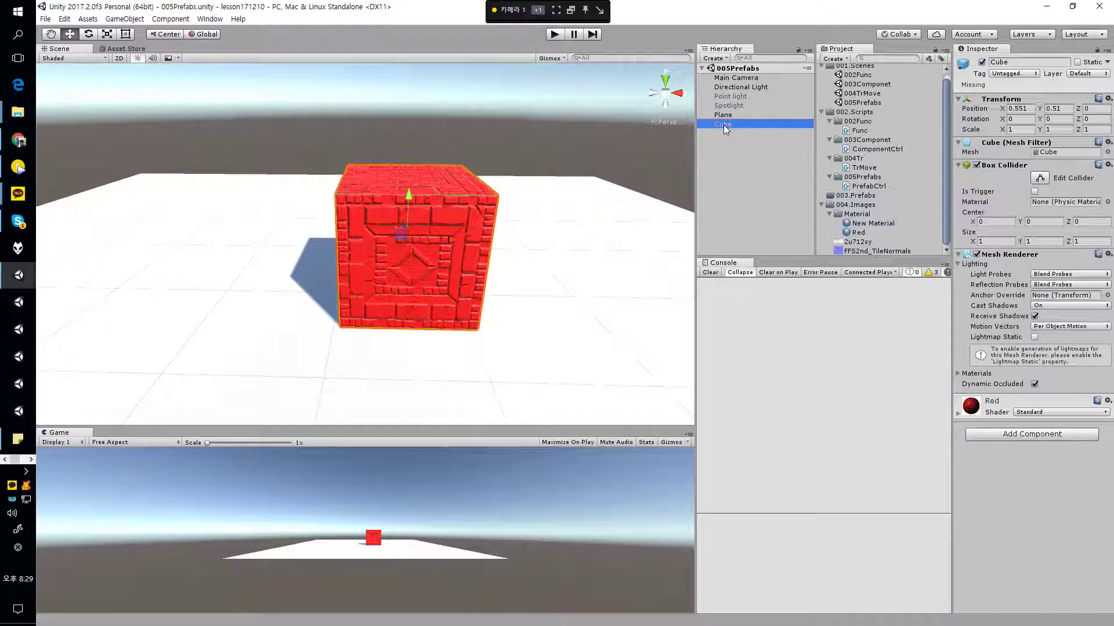
Create a Cube prefab in the 003.Prefabs folder from the scene's Cube and apply the instance's settings to it
drag(722, 124, 863, 202)
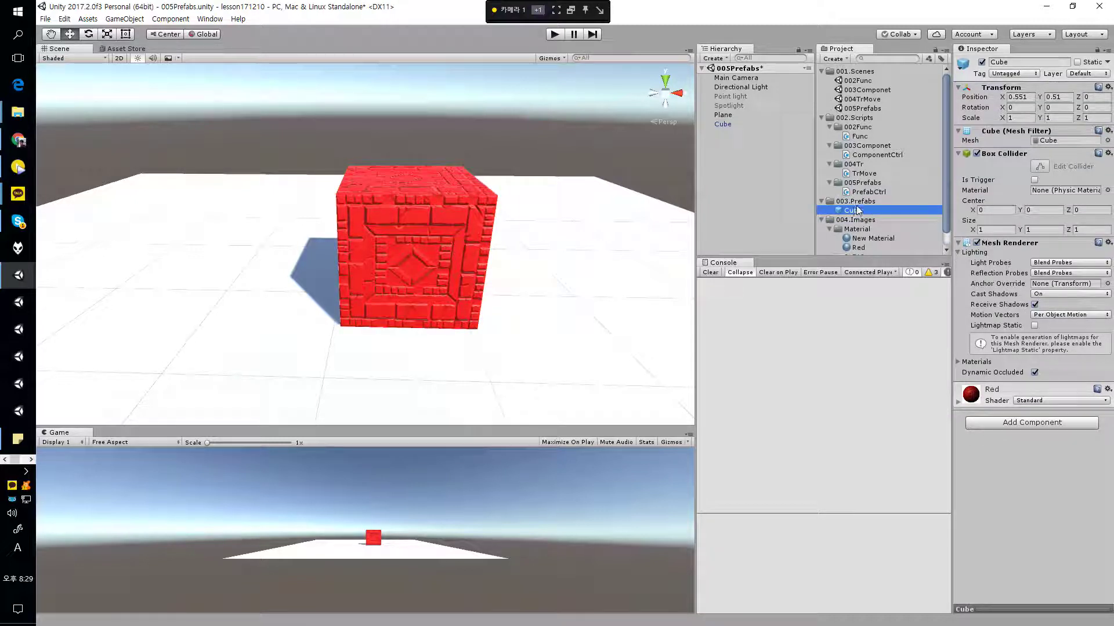
click(856, 203)
click(855, 210)
click(753, 123)
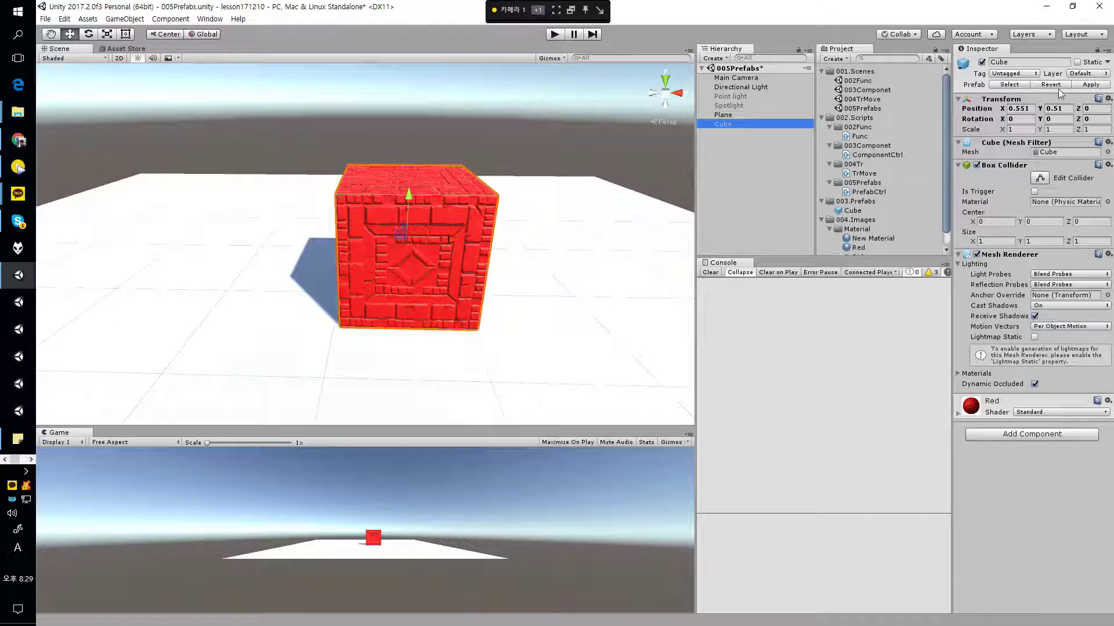
click(1089, 85)
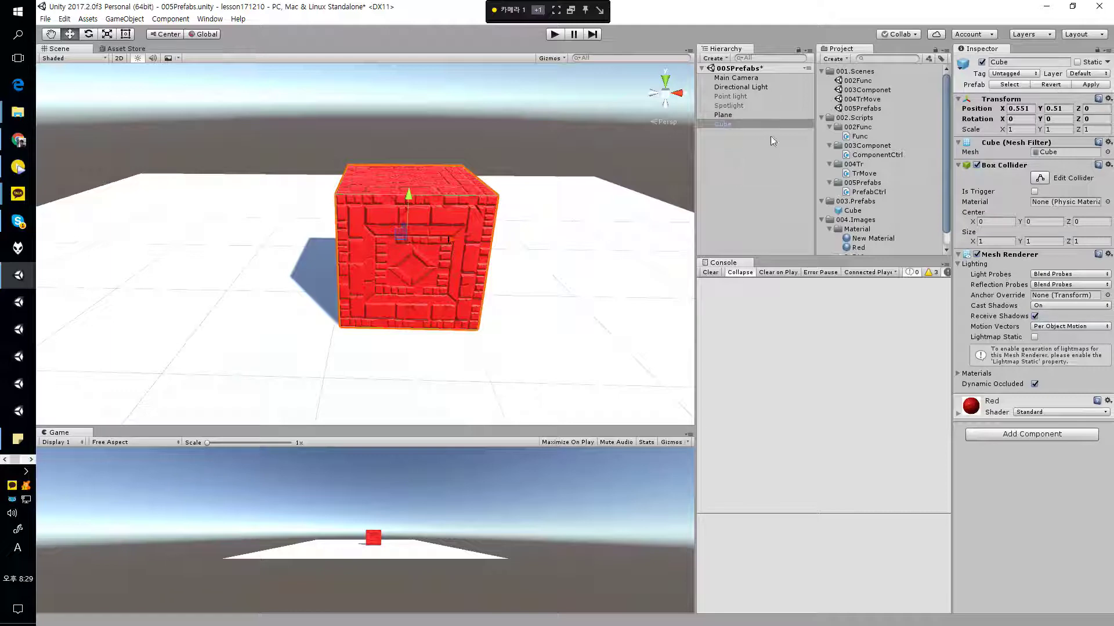
Replace the scene's Cube with a new instance of the Cube prefab on the plane at about X 0.56, Y 0.5, Z 0.25
click(768, 155)
click(769, 117)
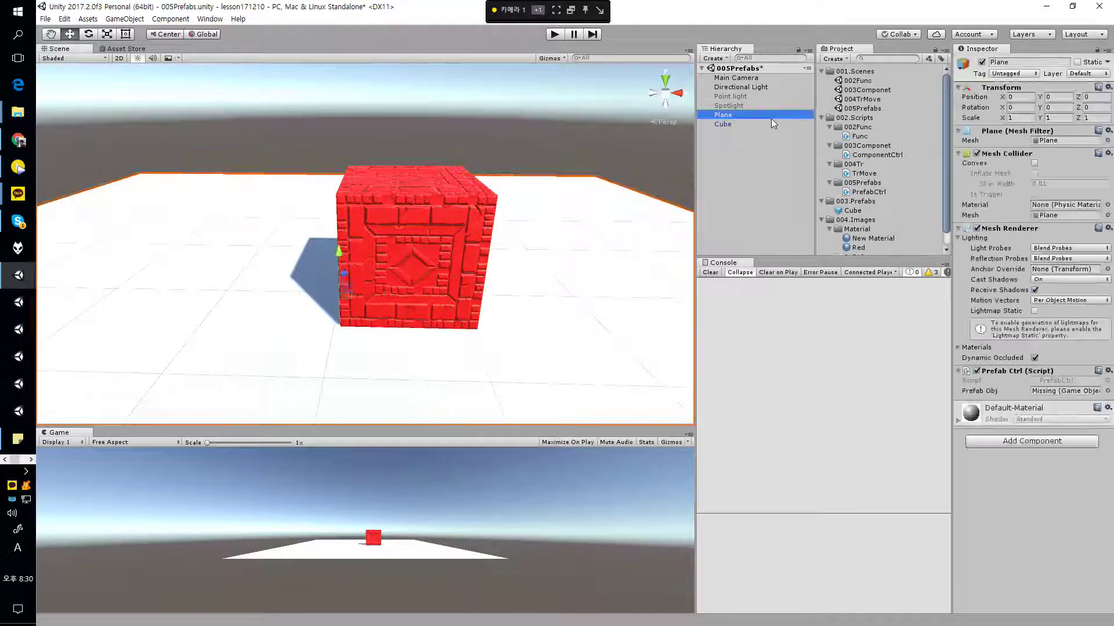
click(765, 123)
mouse_move(474, 199)
alt+mouse_down()
mouse_move(487, 176)
mouse_move(474, 189)
alt+mouse_up()
click(744, 123)
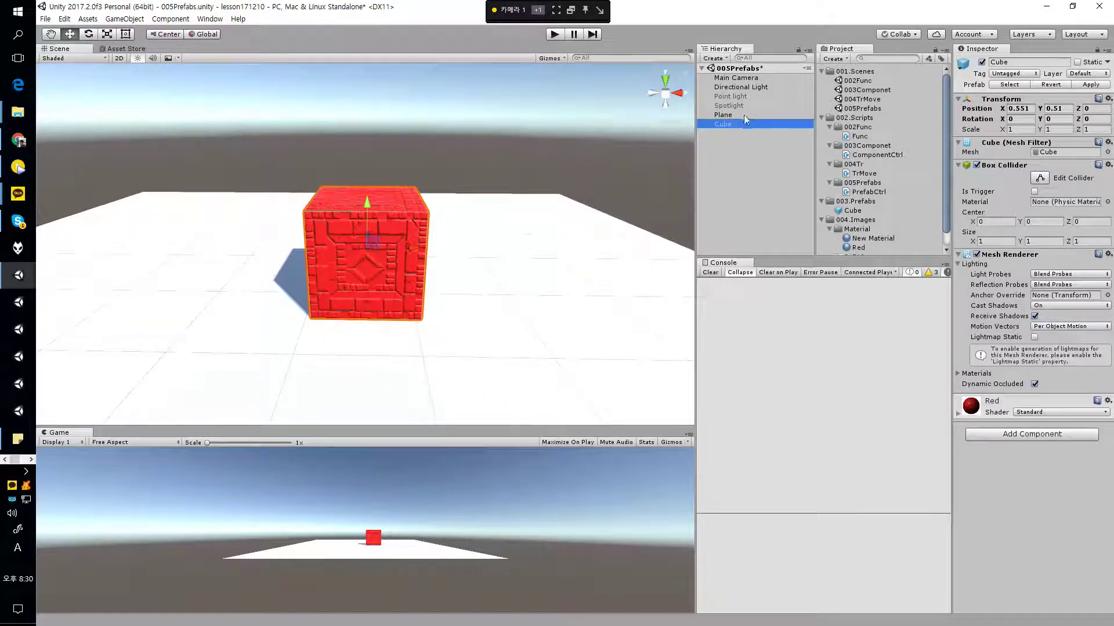
key(Delete)
drag(852, 209, 565, 204)
Examine the placed prefab cube from close up, from the side and from farther away
key(d)
right_drag(565, 204, 510, 227)
key(w)
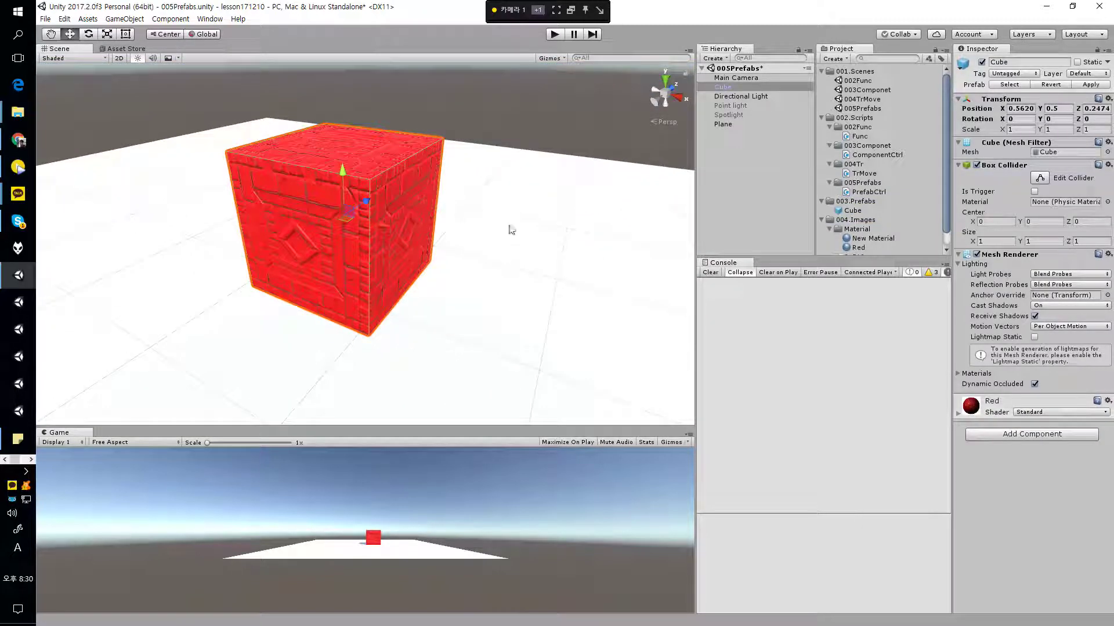
right_drag(382, 179, 515, 154)
key(s)
key(a)
key(w)
key(d)
key(s)
key(a)
key(w)
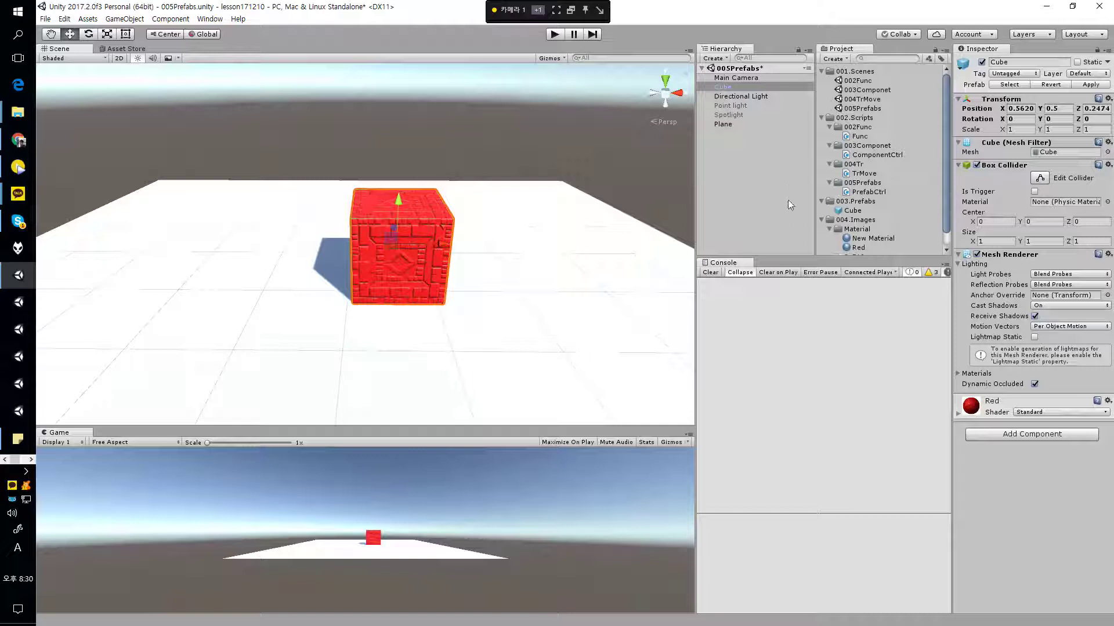
Place four more Cube prefab instances around the central cube, at about X/Z 3.08/2.27, -2.45/2.02, -1.88/-1.29 and 3.22/-0.65
alt+drag(594, 219, 518, 230)
drag(852, 211, 520, 238)
drag(852, 210, 253, 197)
drag(852, 211, 168, 277)
drag(709, 251, 568, 343)
mouse_move(369, 275)
right_down()
mouse_move(367, 261)
mouse_move(388, 259)
mouse_move(388, 281)
right_up()
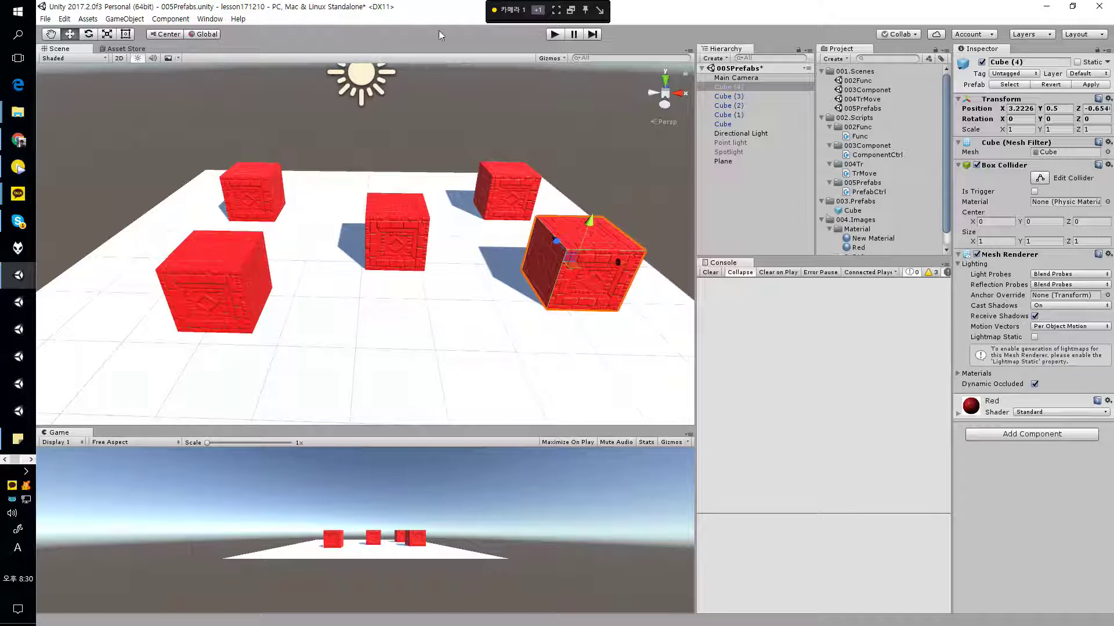
Add a Capsule Collider from the Physics components to the central Cube instance
click(729, 126)
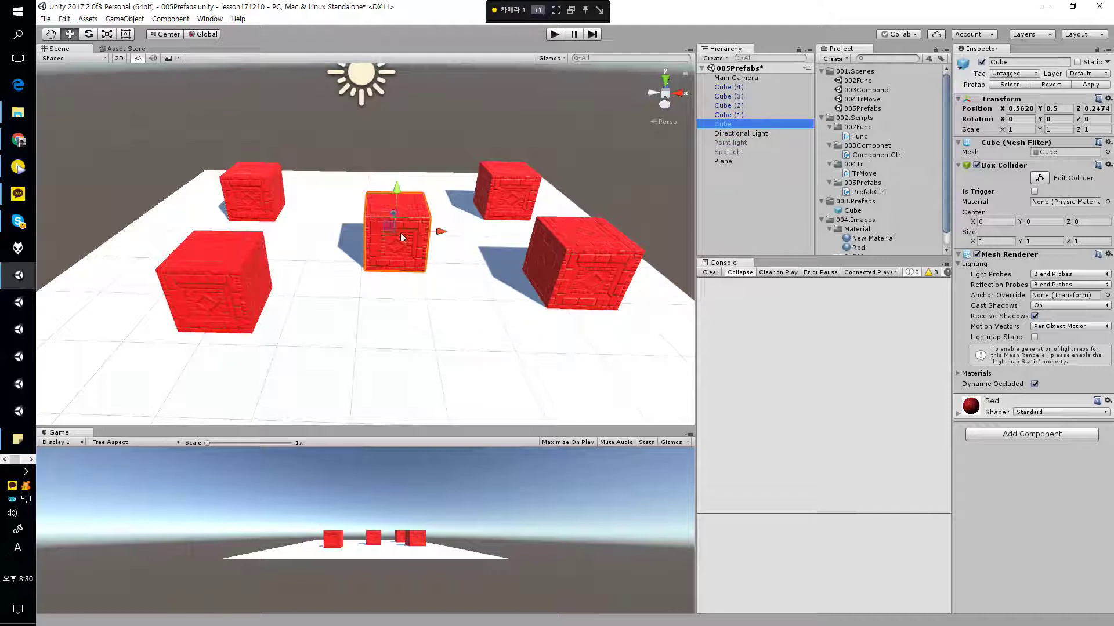
click(1036, 443)
click(1049, 444)
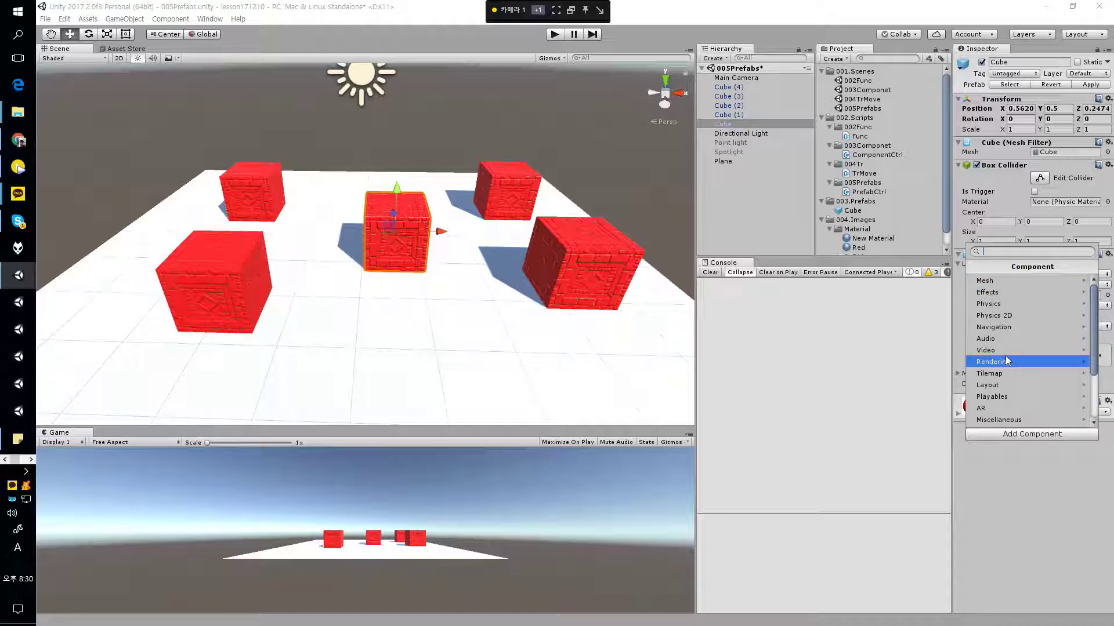
scroll(1007, 342, down, 1)
scroll(1008, 342, up, 3)
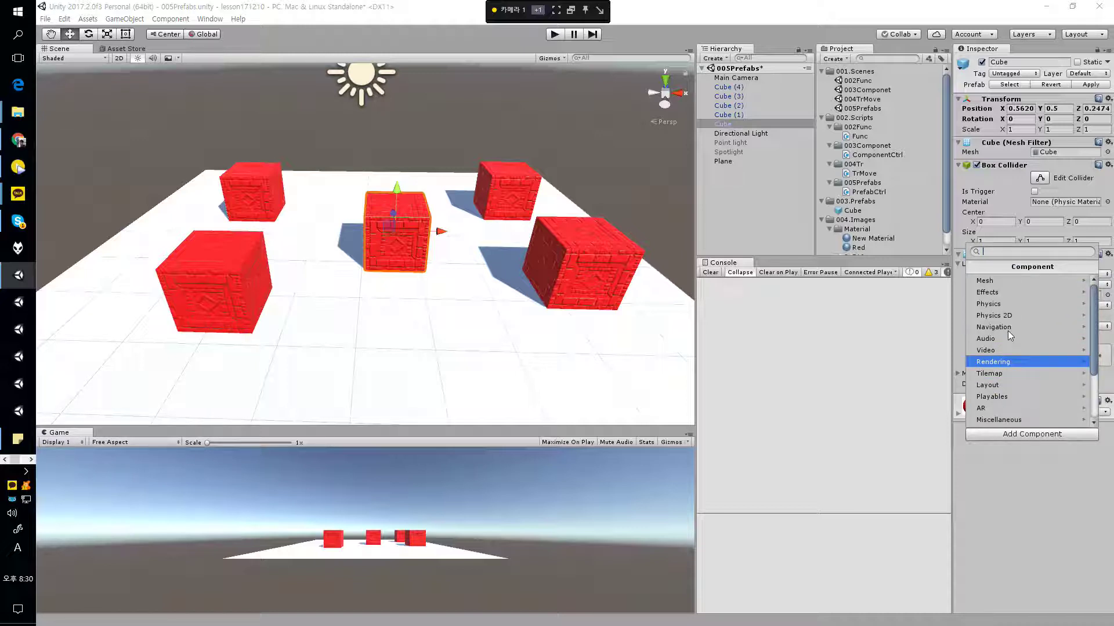
click(1015, 293)
click(972, 267)
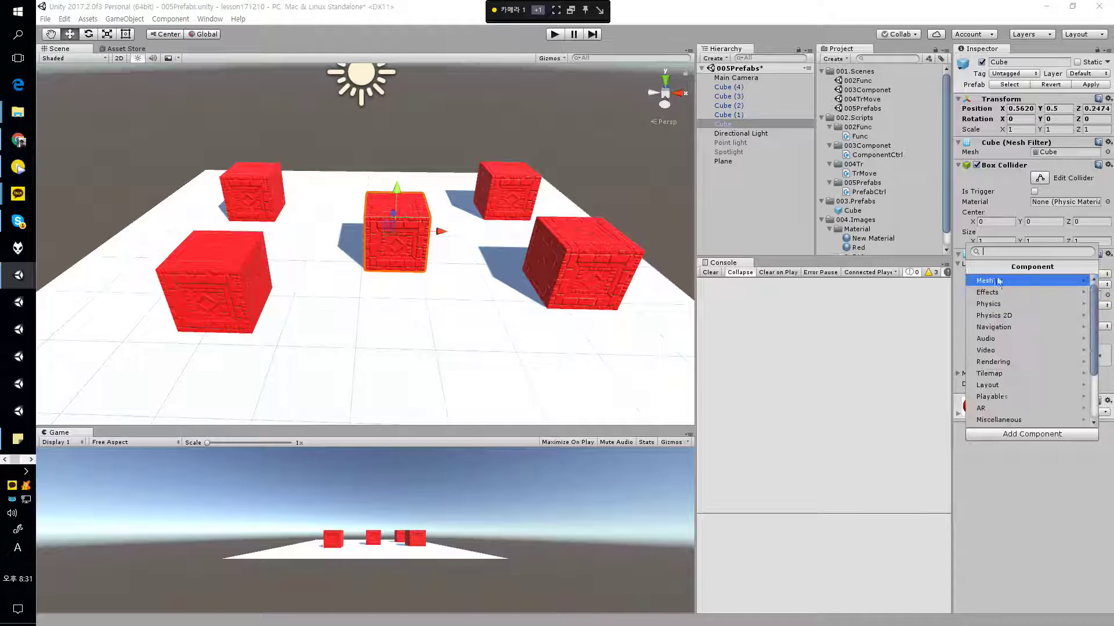
click(1006, 304)
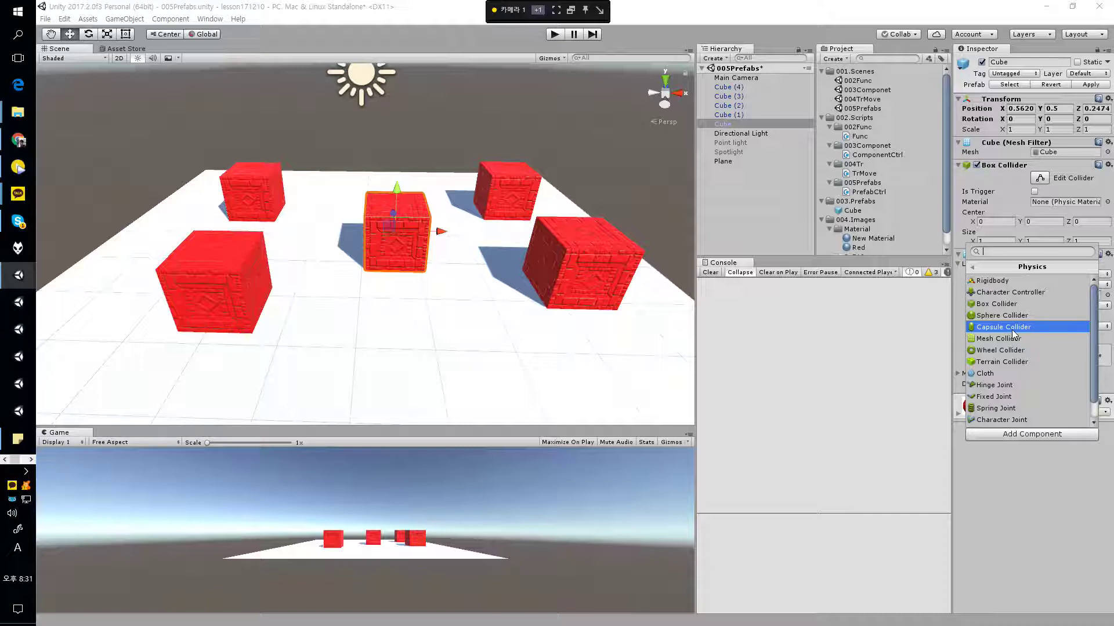
click(1013, 327)
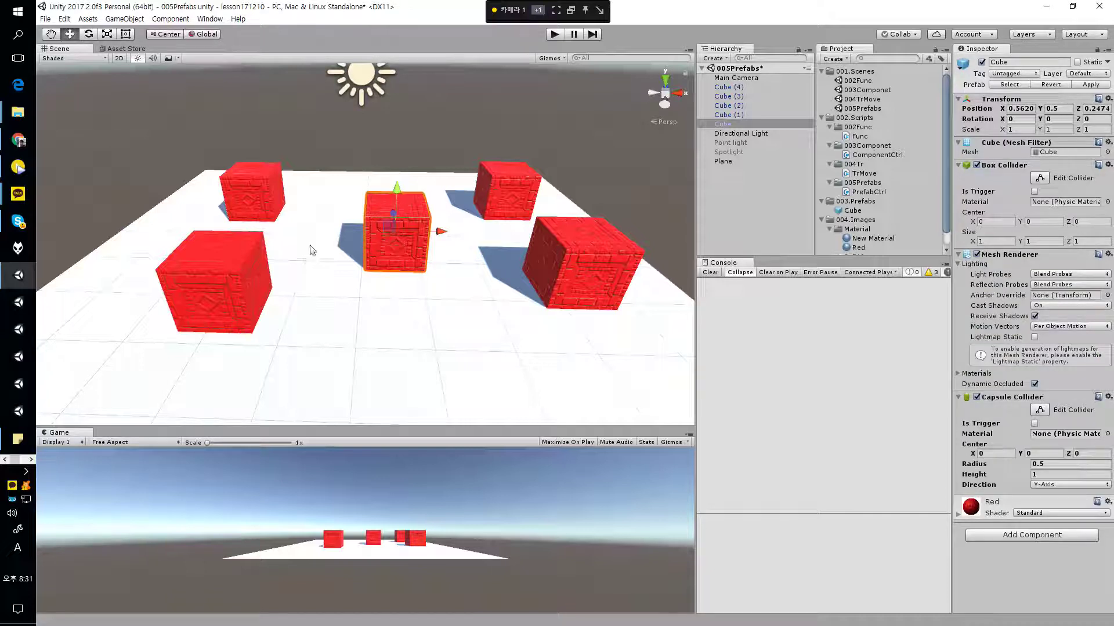
Compare the other instances' components with the central Cube, and apply its added Capsule Collider to the prefab
click(732, 115)
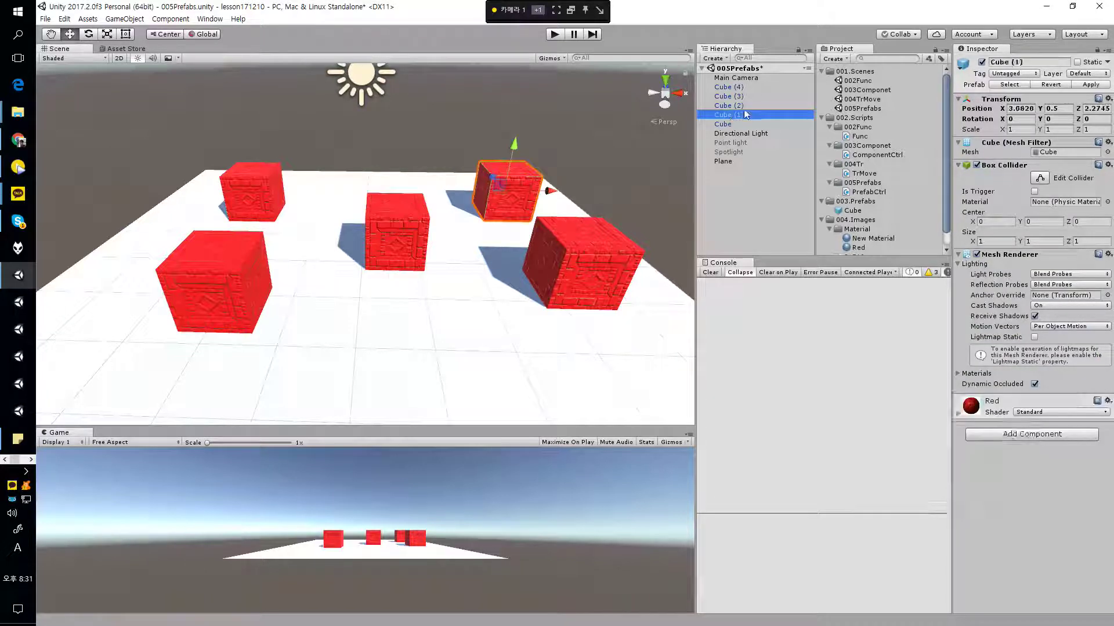
click(767, 95)
click(769, 87)
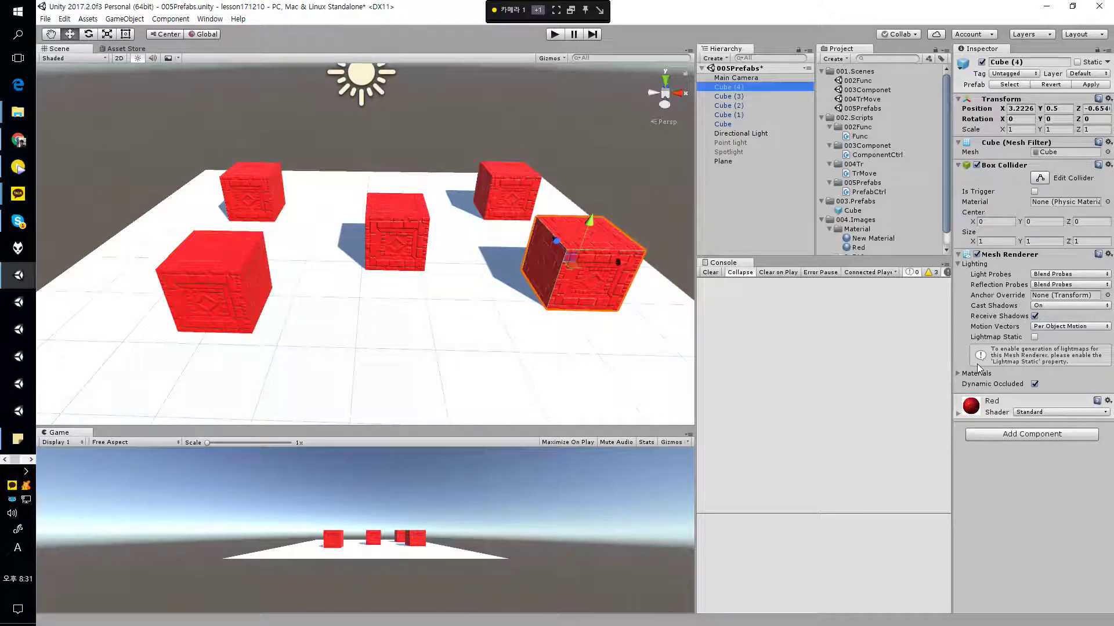
click(749, 124)
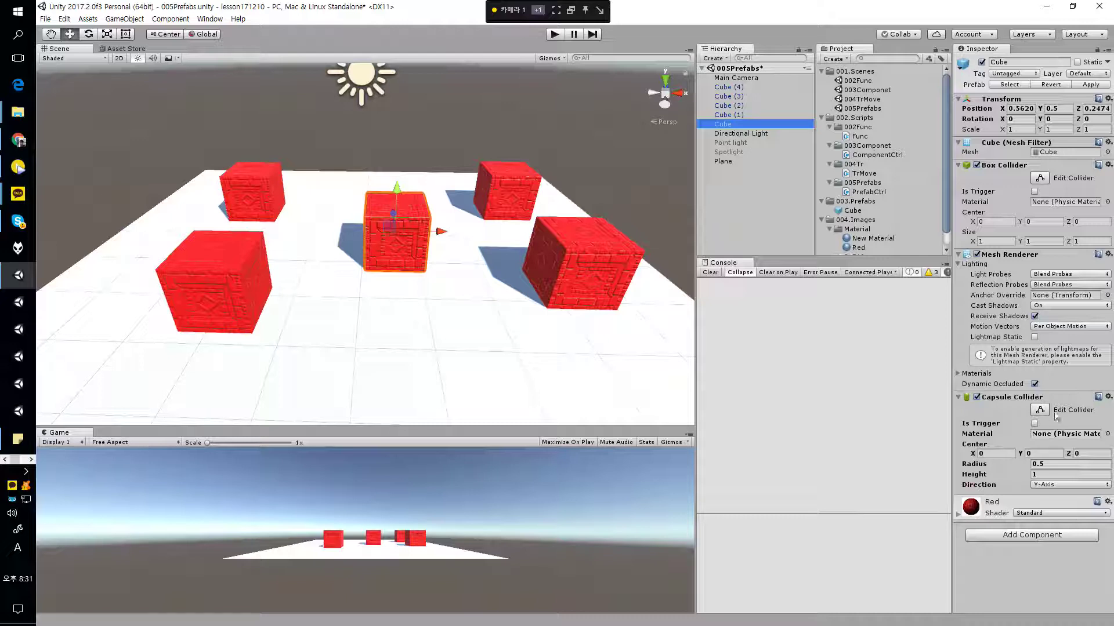
click(1090, 85)
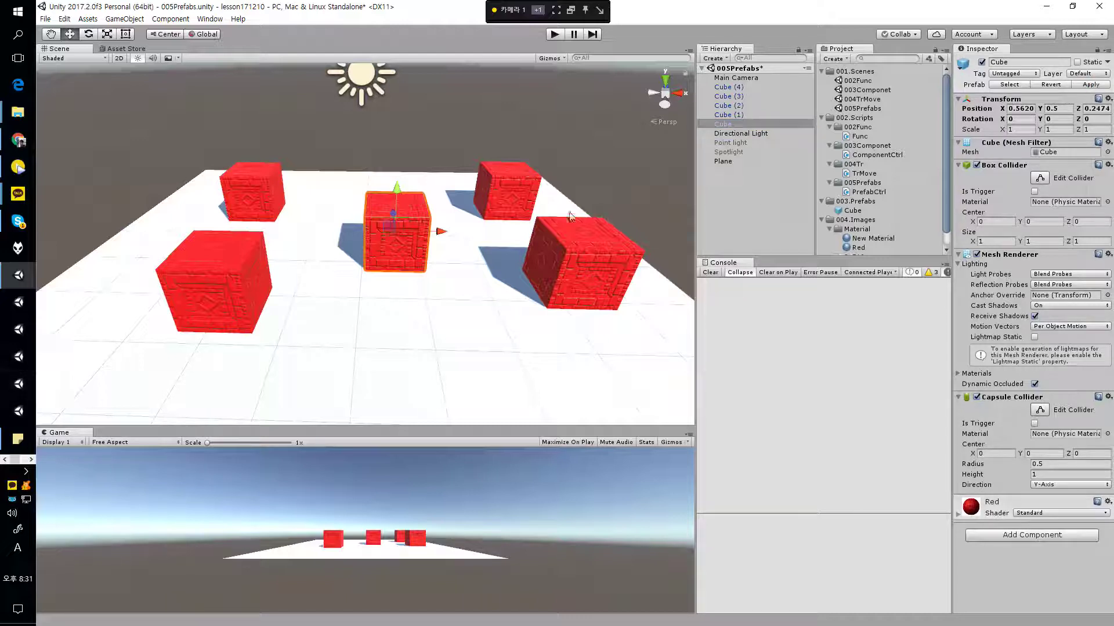
Check Cube (1) through Cube (4) and the central Cube for the Capsule Collider applied through the prefab
click(729, 114)
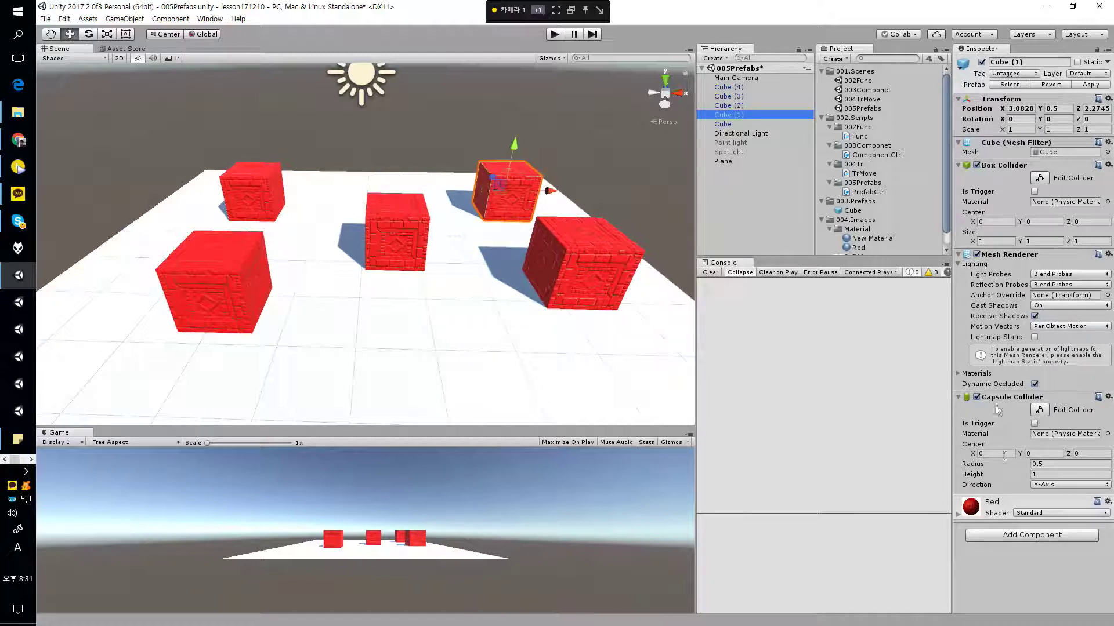
click(732, 105)
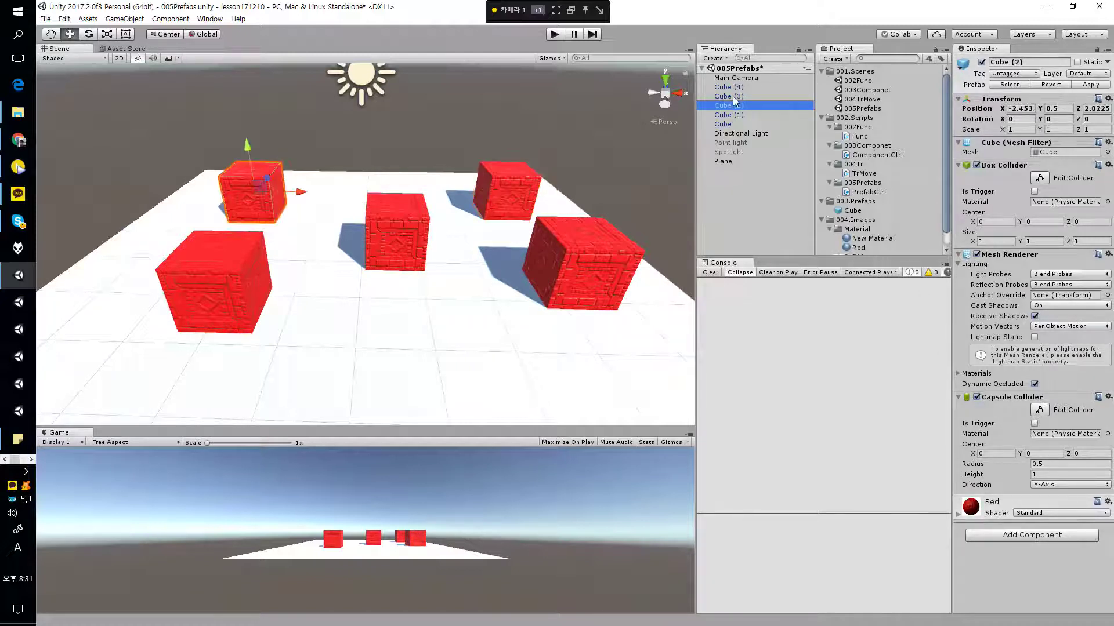
click(735, 95)
click(741, 87)
key(Down)
key(Down)
key(Down)
key(Down)
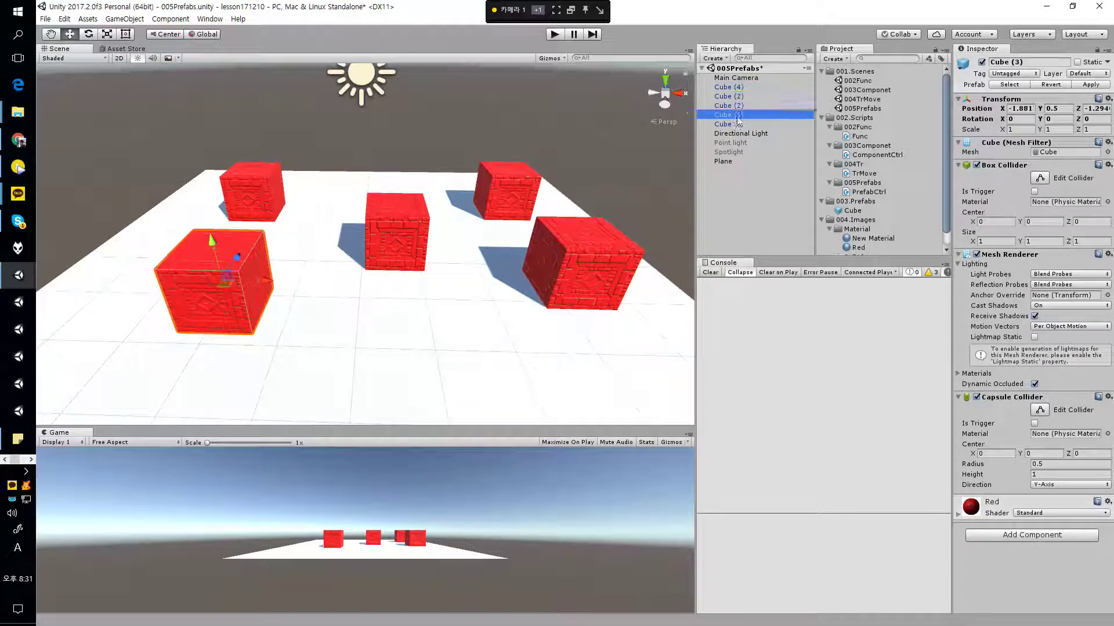
Remove the Capsule Collider from the central Cube and apply the removal to the prefab
click(1108, 397)
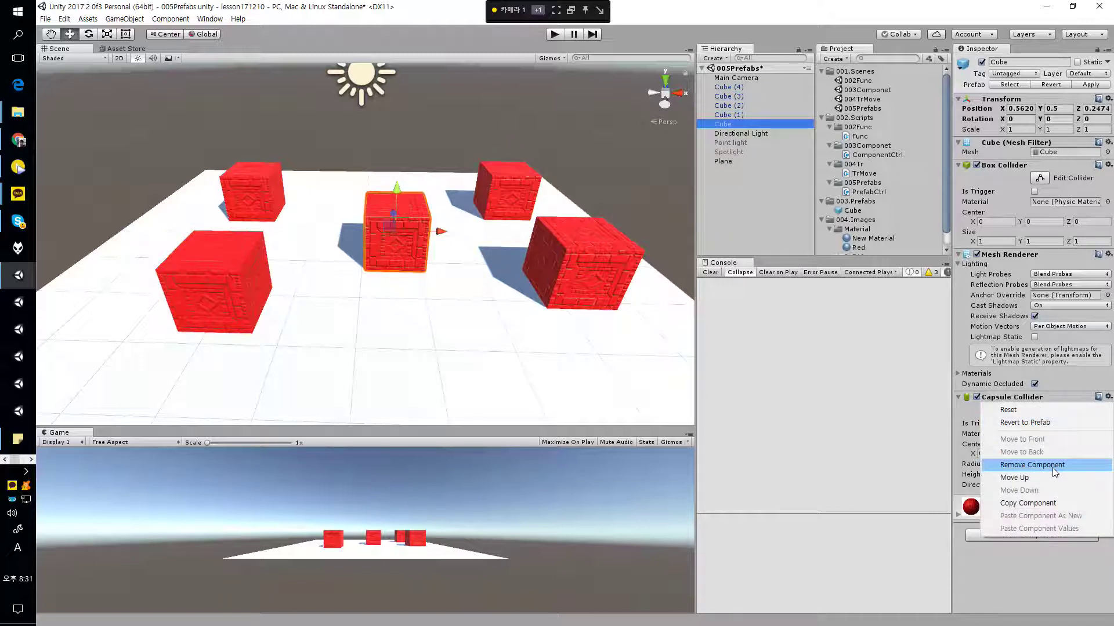
click(1055, 472)
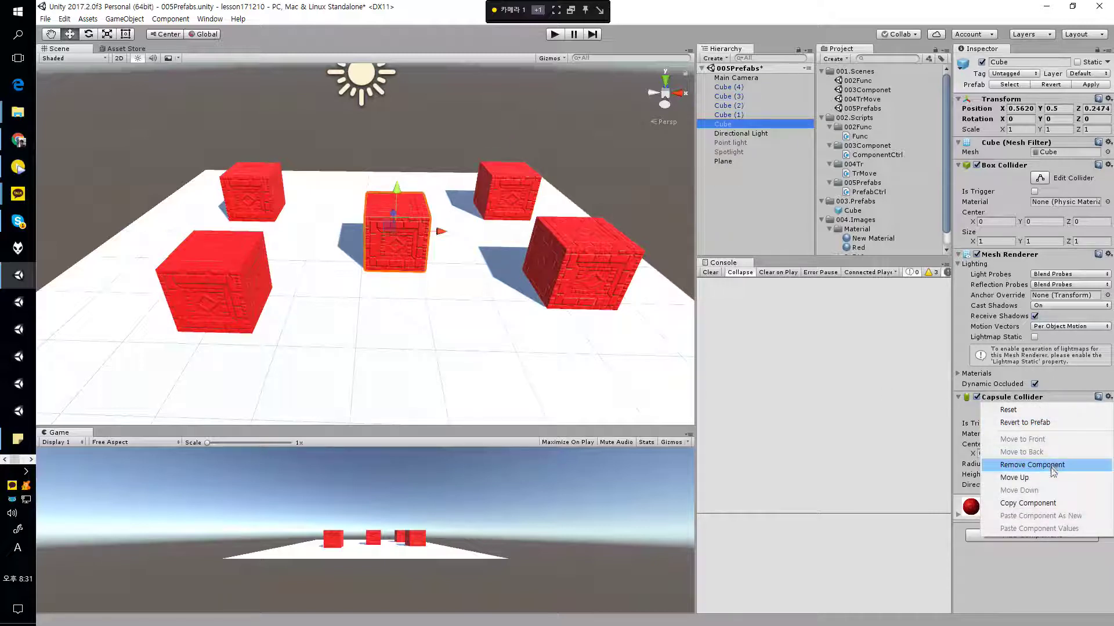
click(1093, 85)
Check the components of the other Cube instances and the central Cube after the collider's removal
click(737, 106)
click(736, 96)
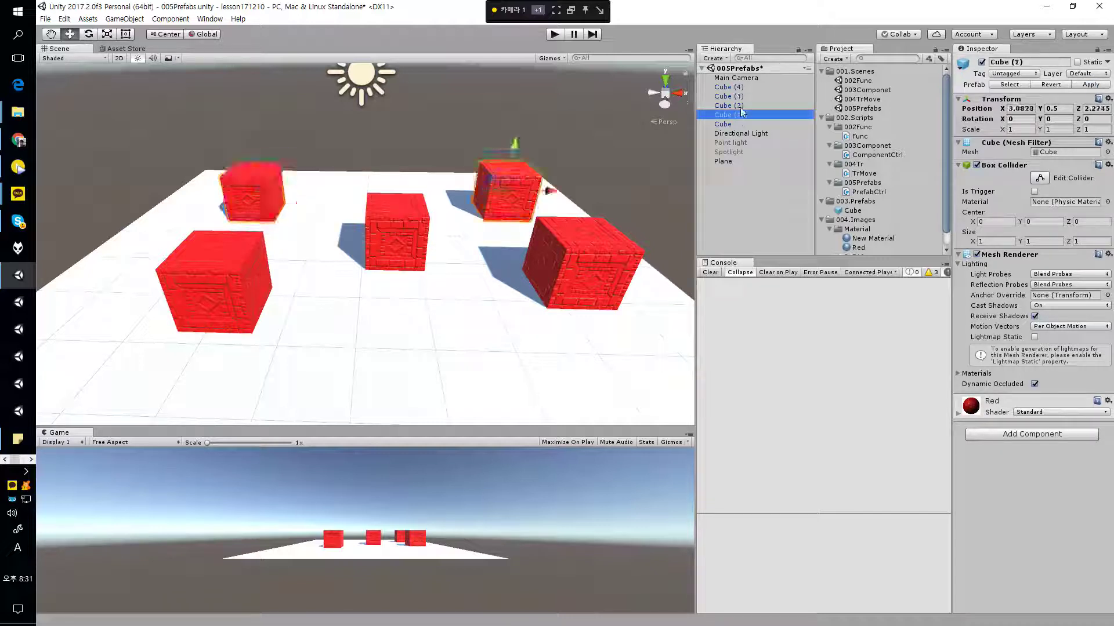
click(736, 87)
click(734, 105)
click(737, 125)
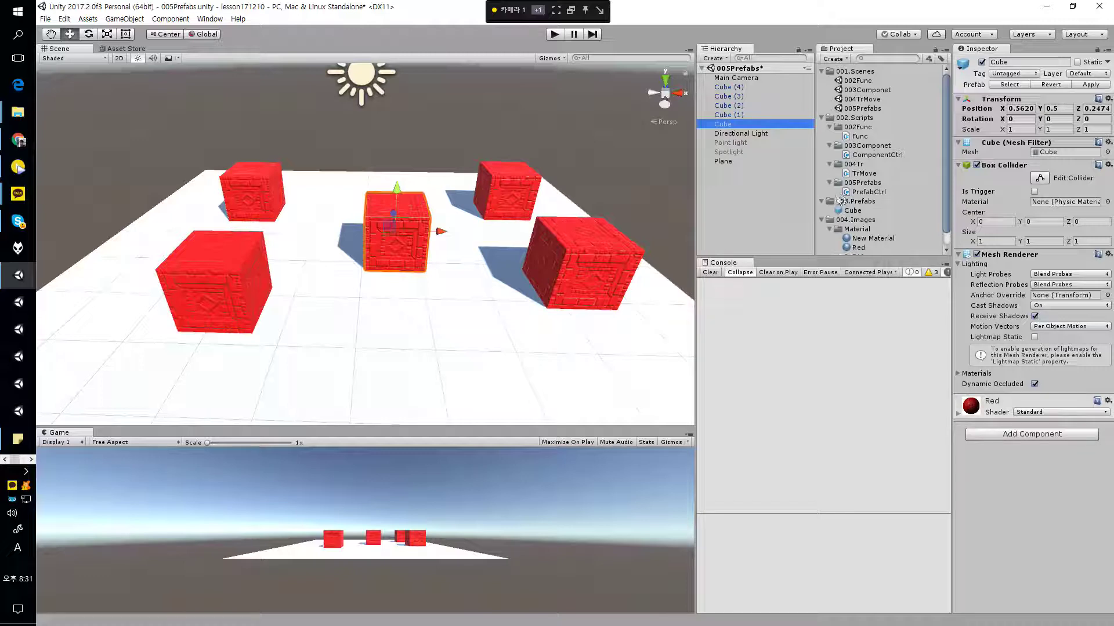
Look over the five cubes and compare the Cube instances' hierarchy entries and prefab controls with those of the Point light
right_drag(482, 177, 572, 190)
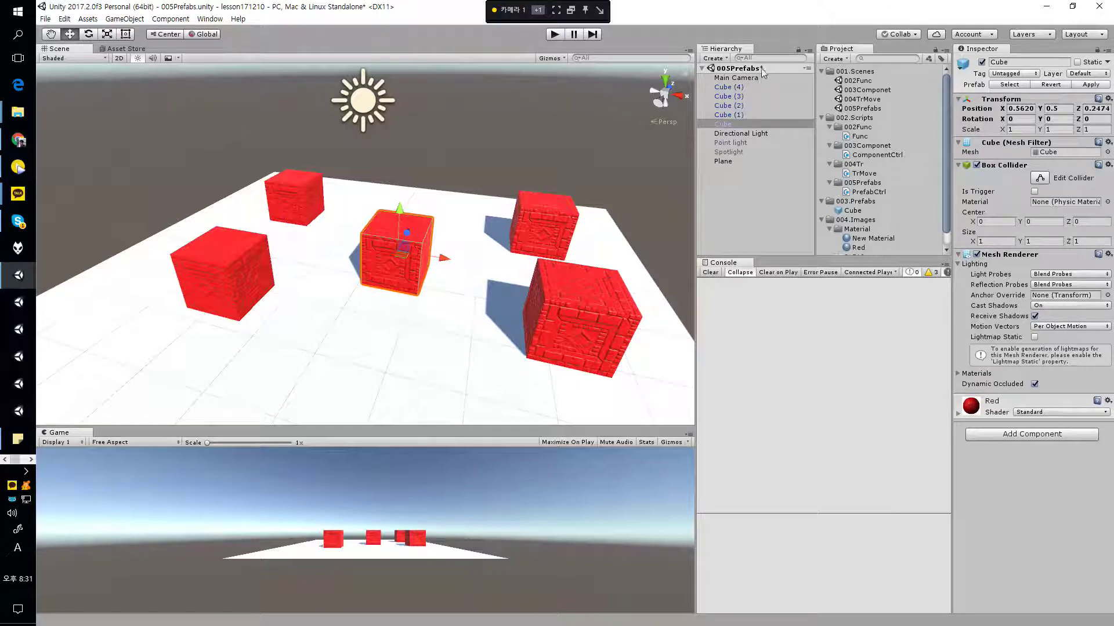
click(757, 181)
right_drag(613, 135, 598, 164)
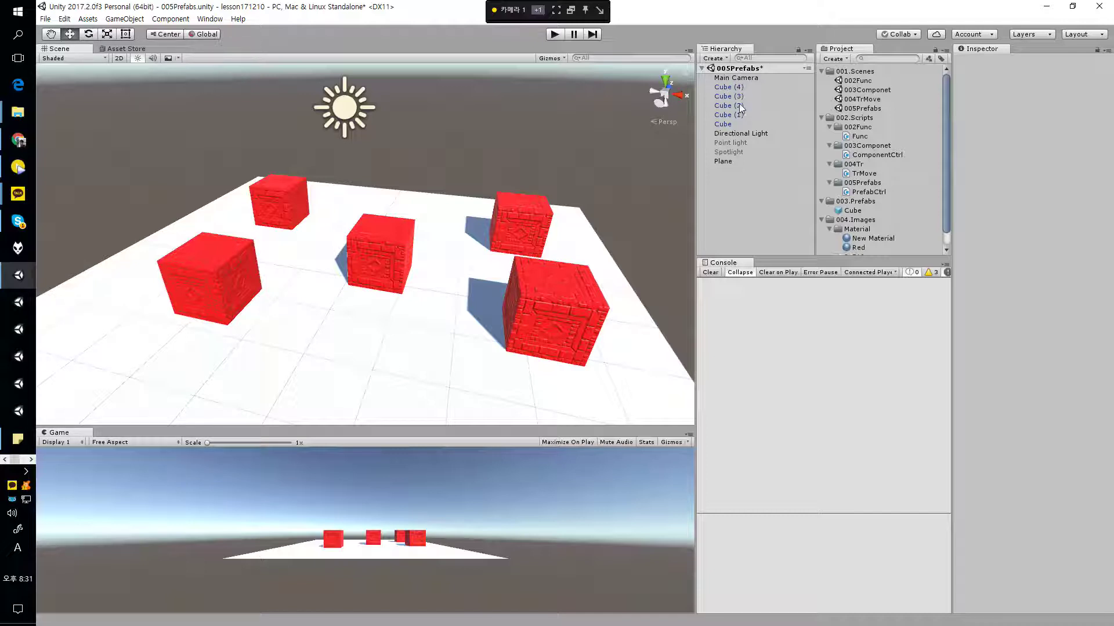
click(723, 124)
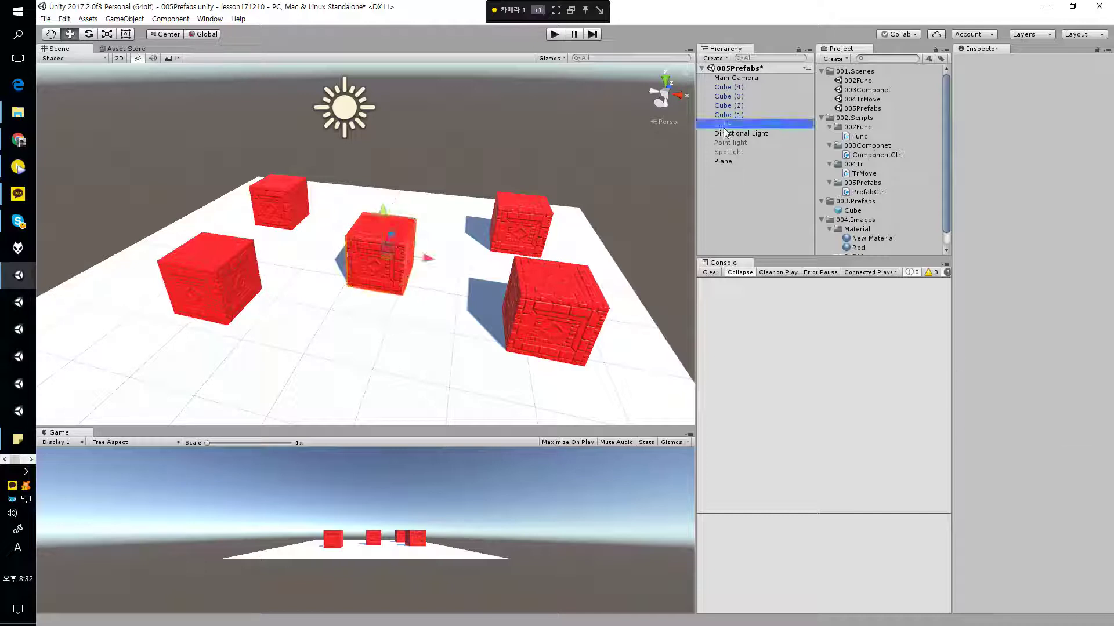
click(731, 106)
click(729, 87)
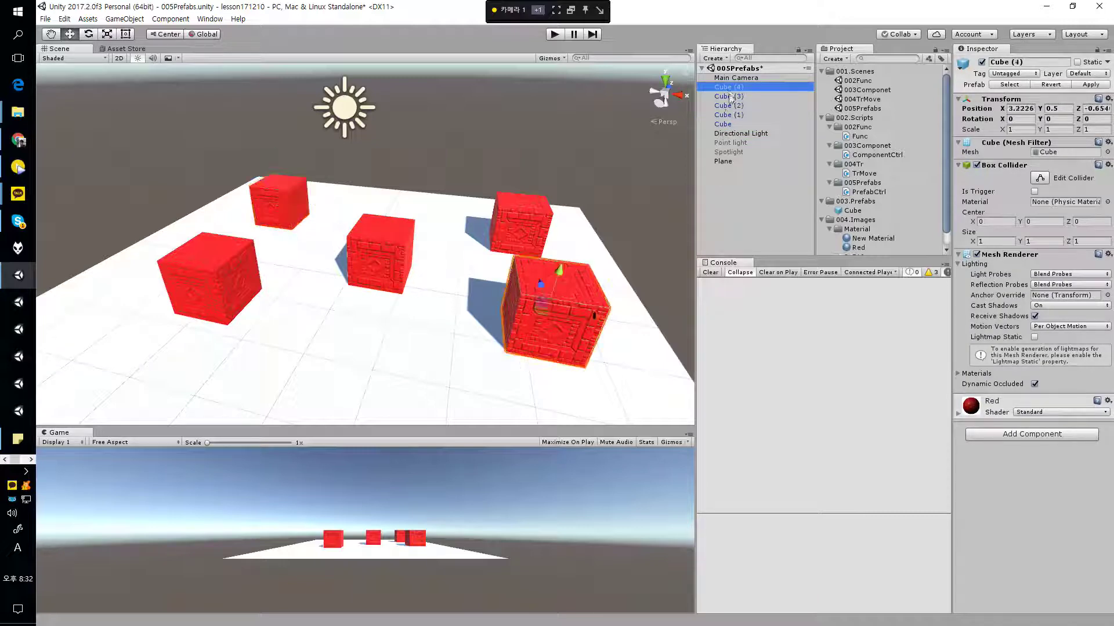
click(725, 133)
click(736, 143)
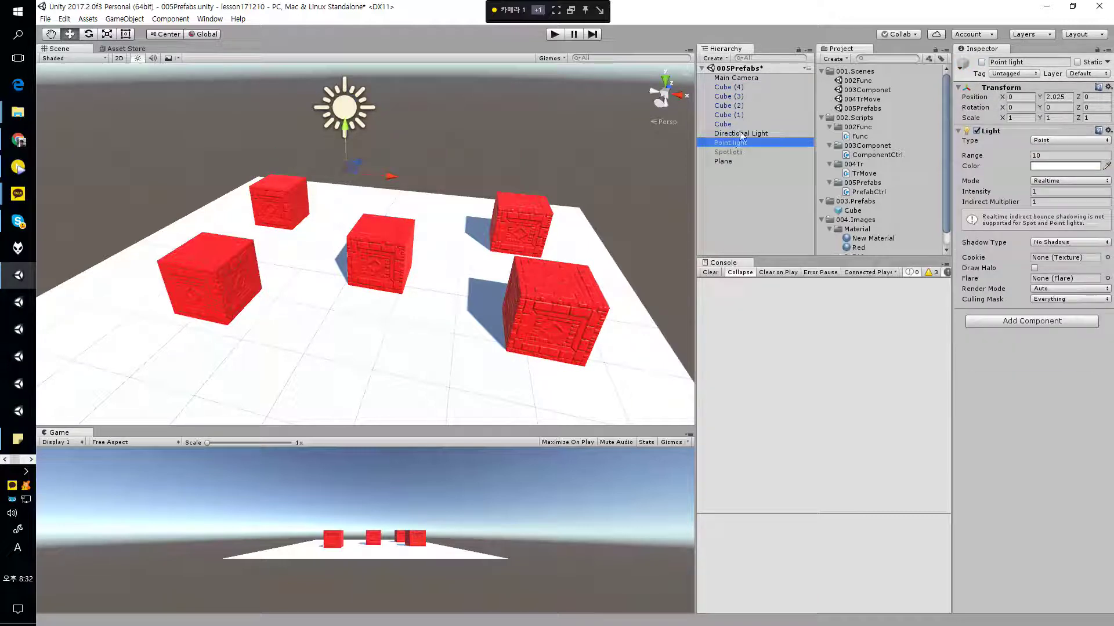
click(747, 125)
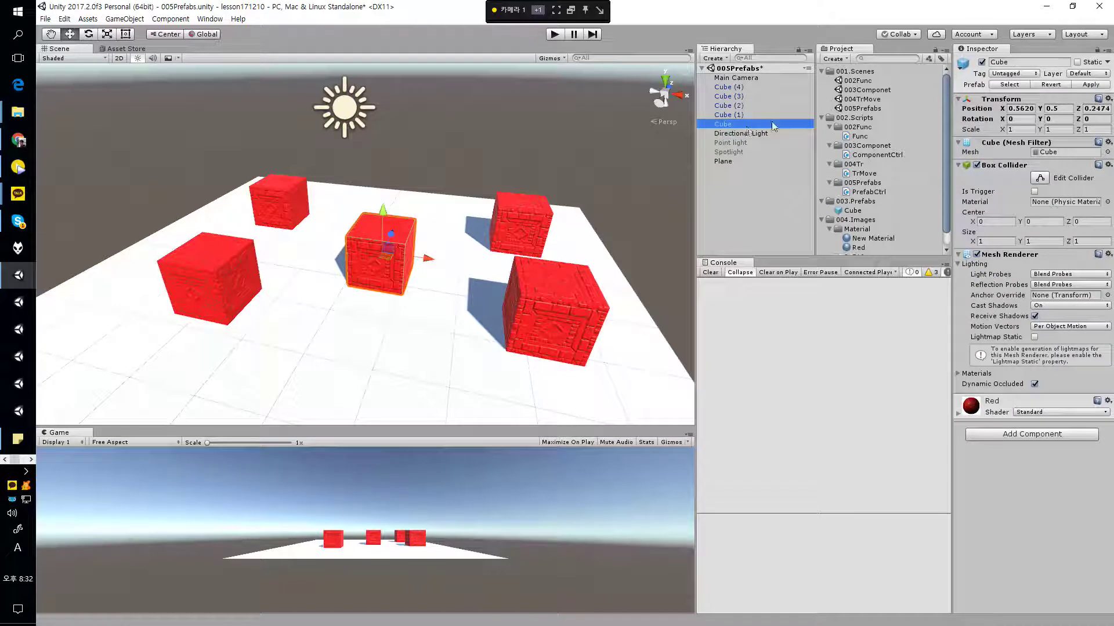
Delete the Cube prefab asset from the 003.Prefabs folder, leaving its scene instances in place
click(858, 211)
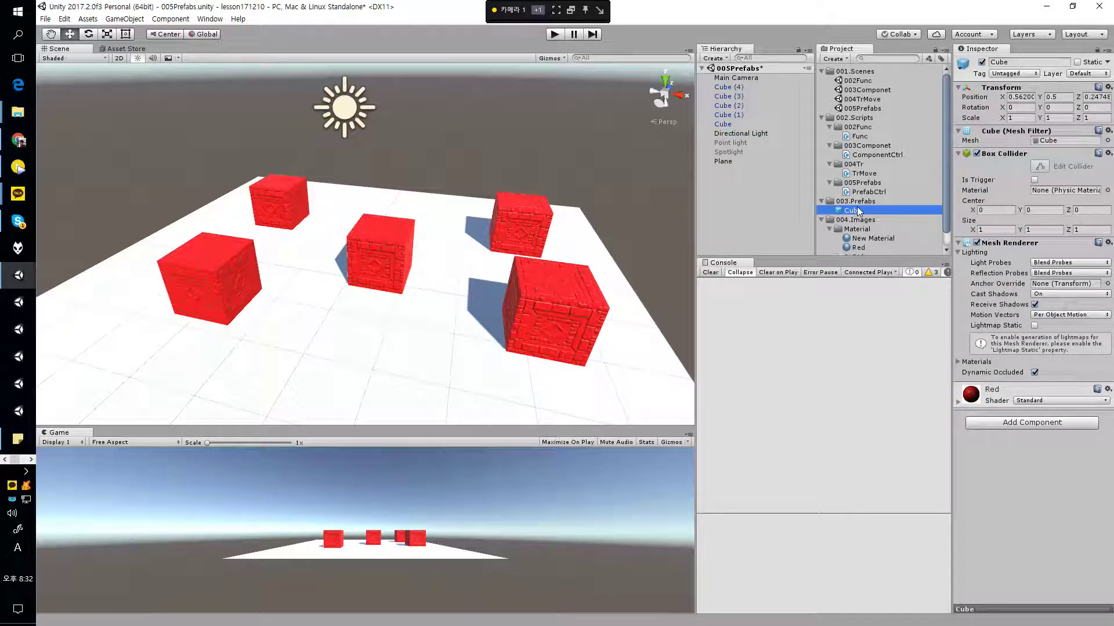
key(Delete)
key(Return)
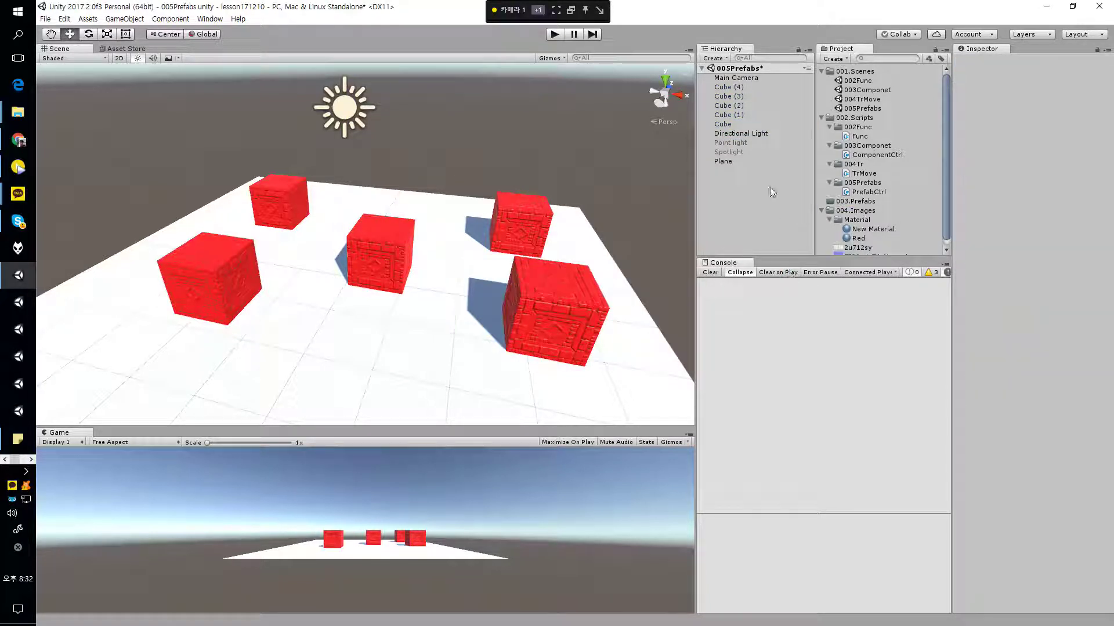
Inspect the prefab link of the central Cube and several numbered Cube instances after the asset's deletion
click(738, 116)
click(750, 125)
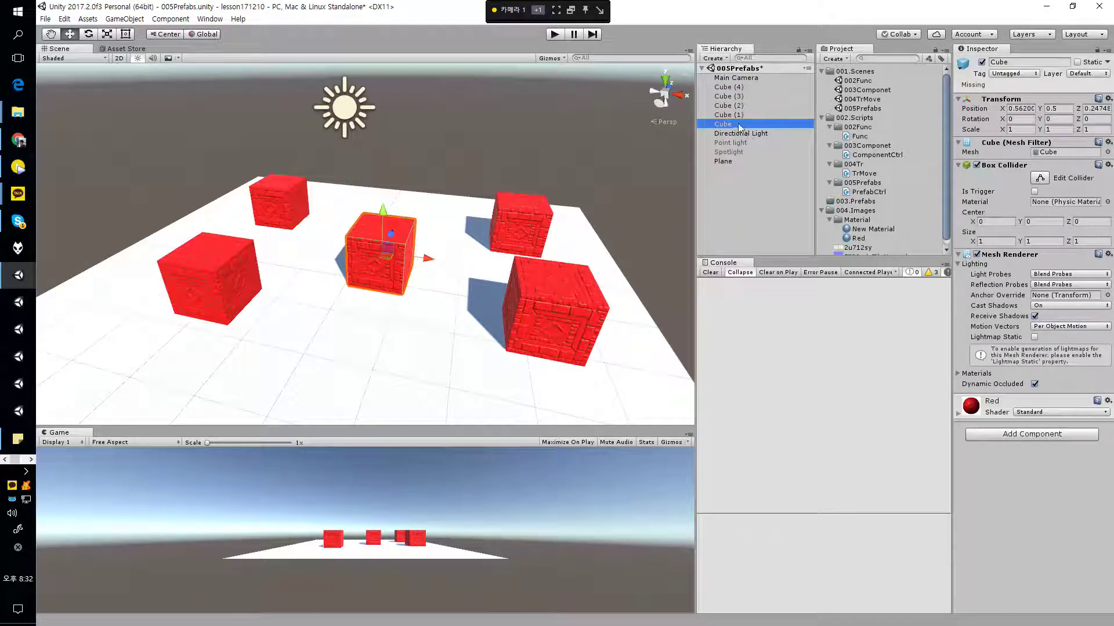
click(738, 106)
click(741, 88)
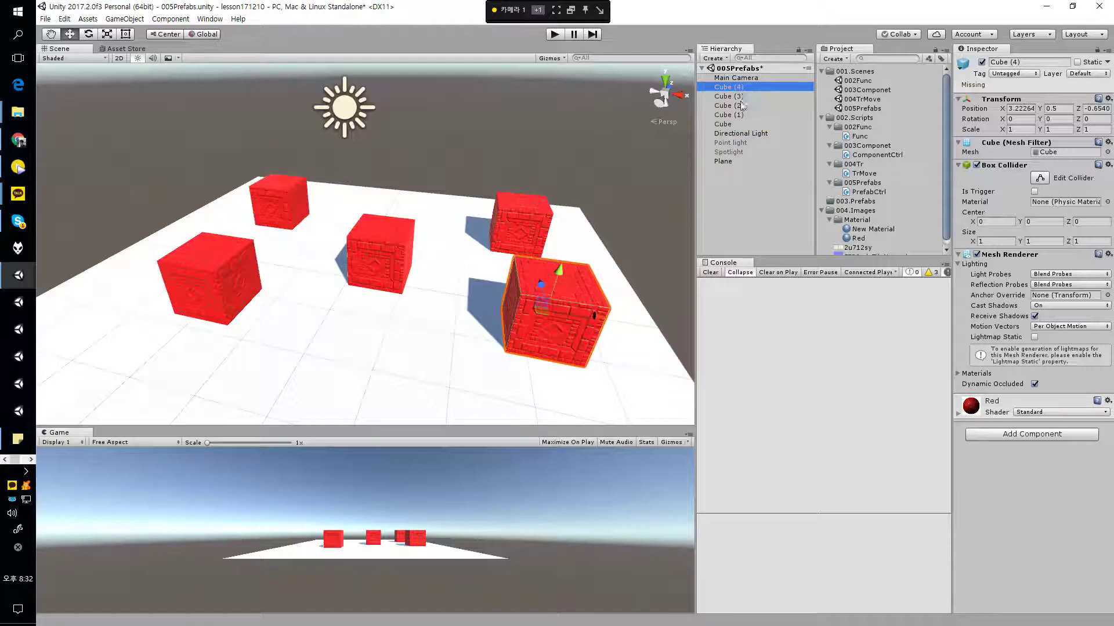
Create a Cube prefab in the 003.Prefabs folder from the central Cube and delete Cube (1) through Cube (4) from the scene
shift+click(740, 106)
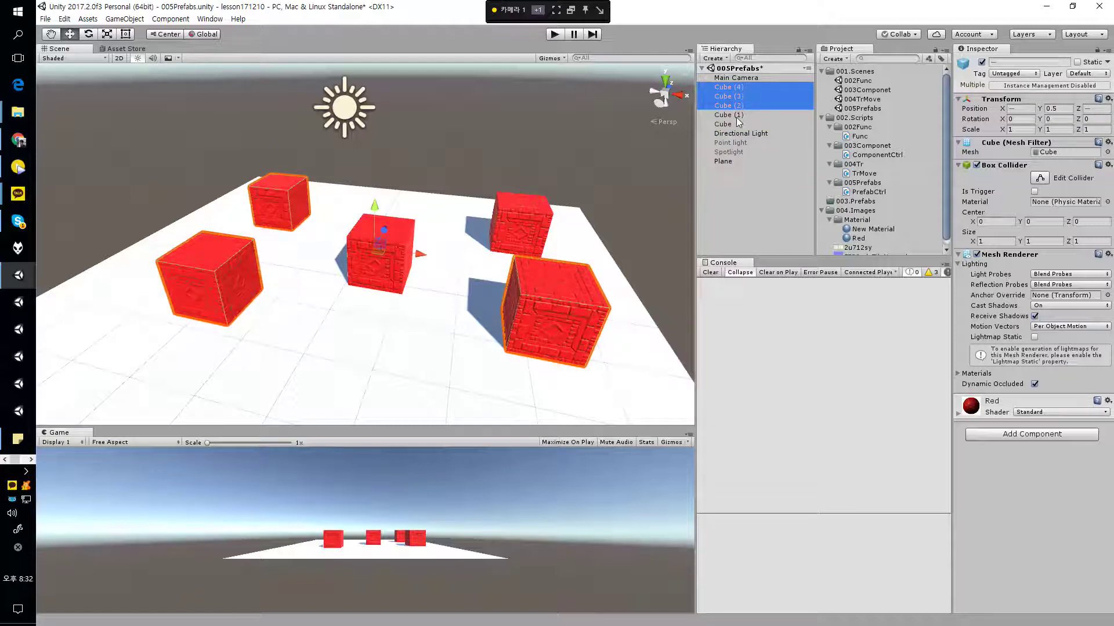
drag(722, 125, 857, 202)
click(732, 115)
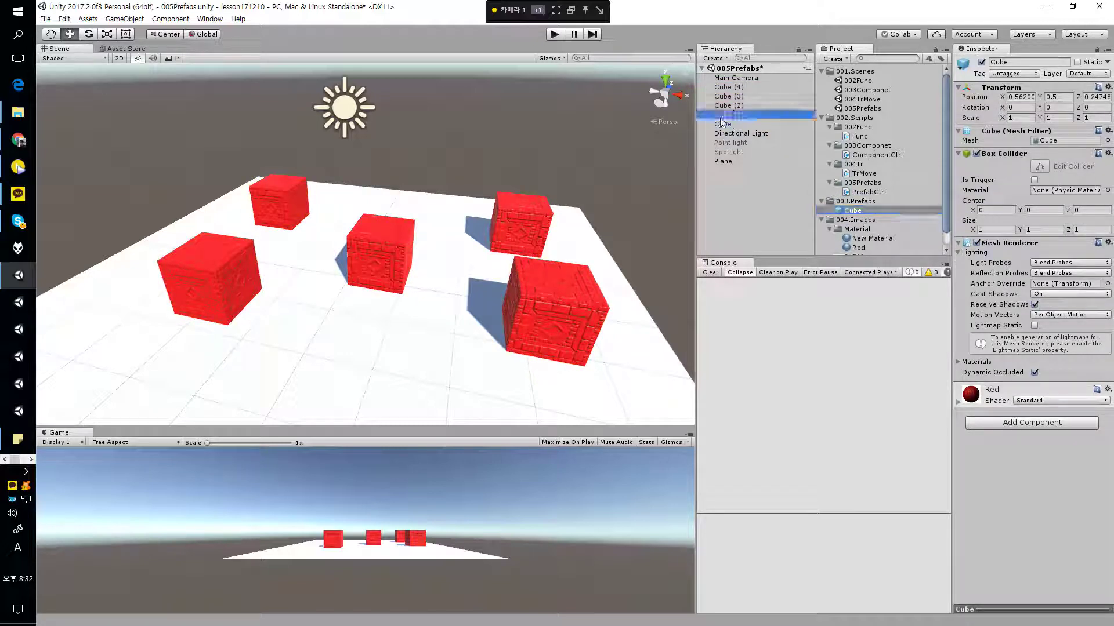
shift+click(749, 88)
key(Delete)
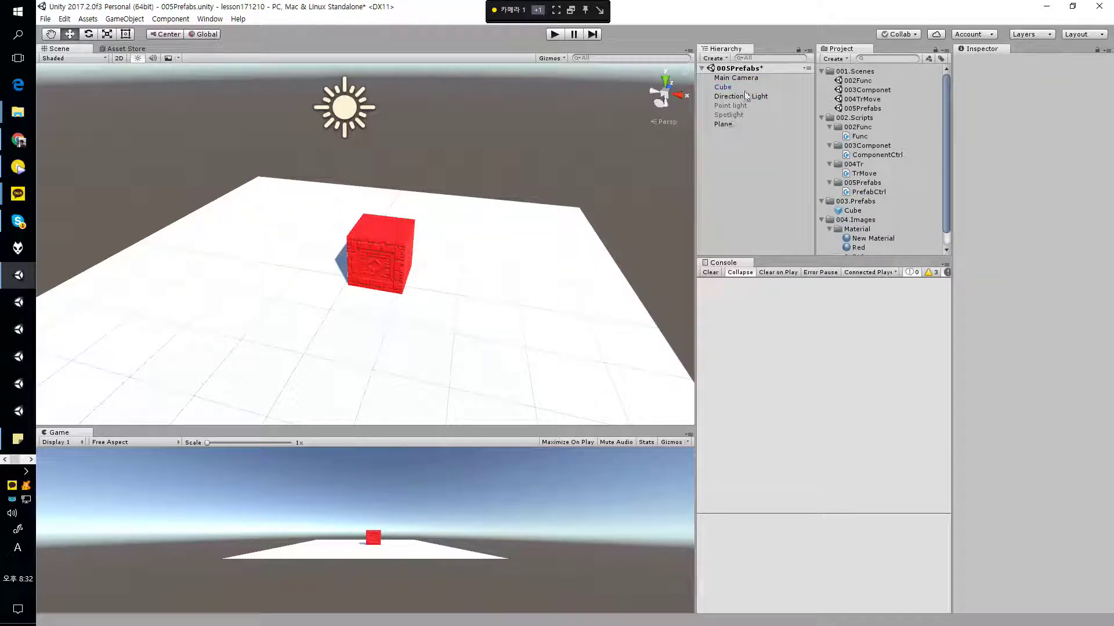
Check the remaining Cube's prefab controls and look it over in the scene
click(744, 87)
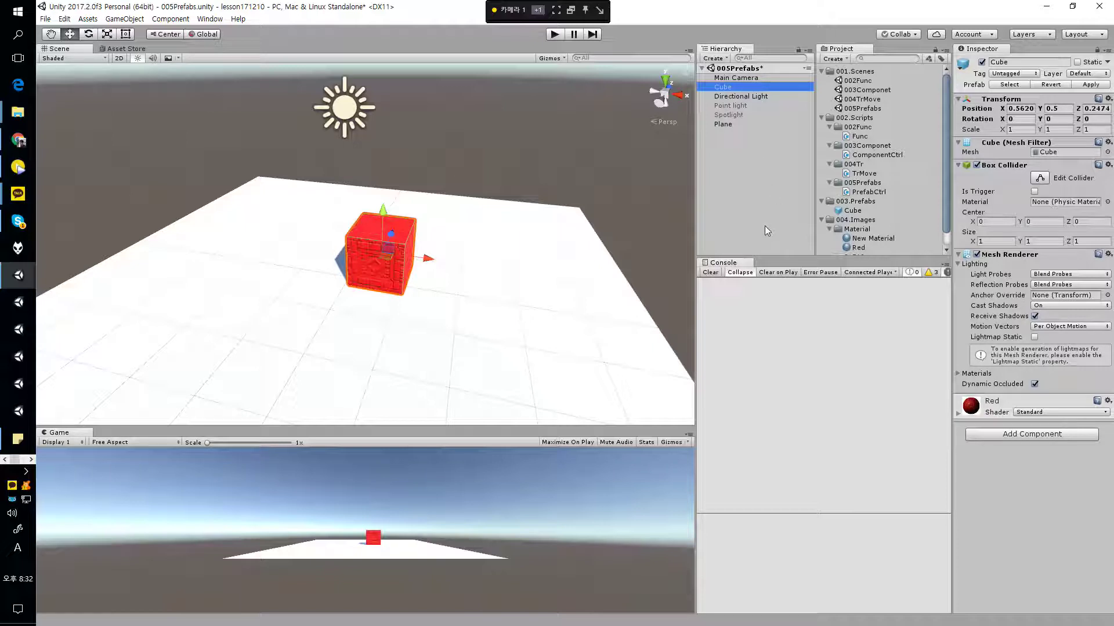
click(766, 205)
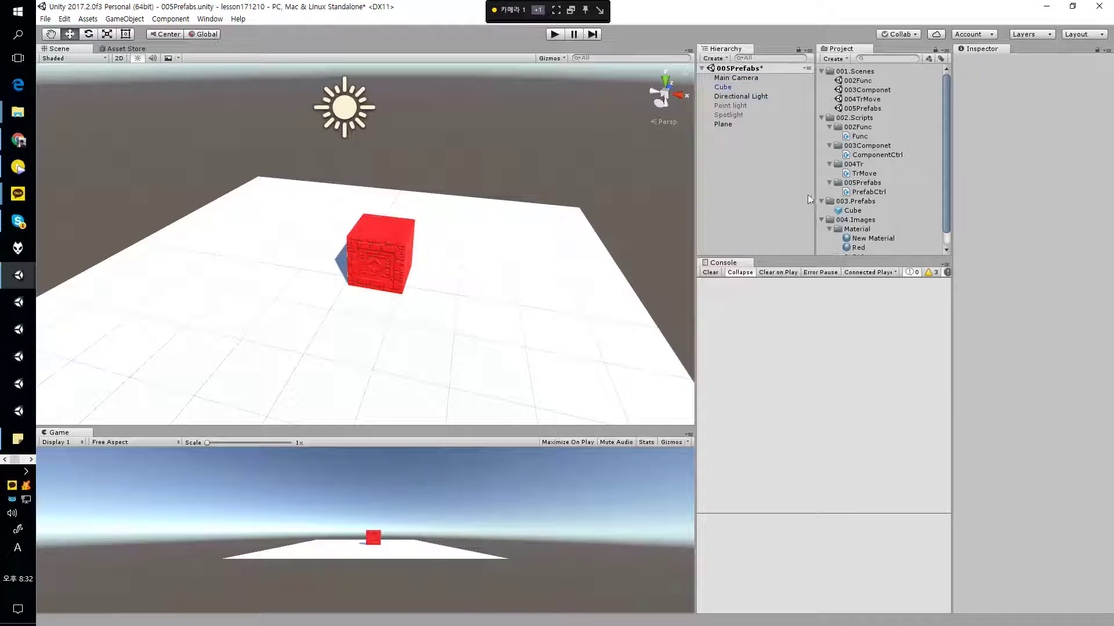
mouse_move(489, 241)
alt+mouse_down()
mouse_move(523, 234)
mouse_move(502, 244)
alt+mouse_up()
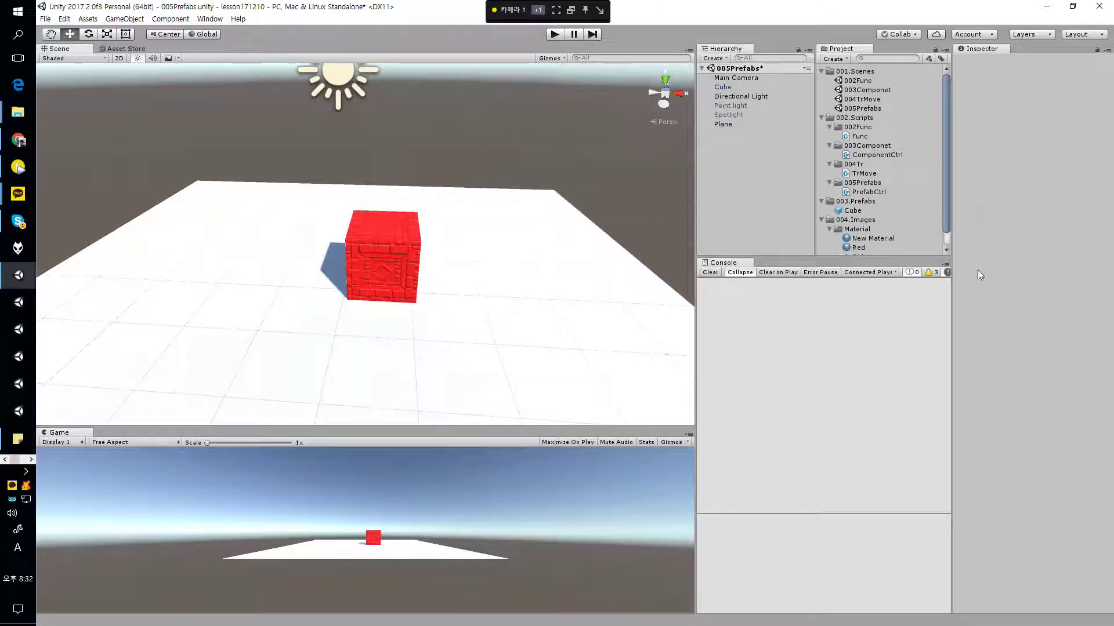
scroll(297, 181, down, 6)
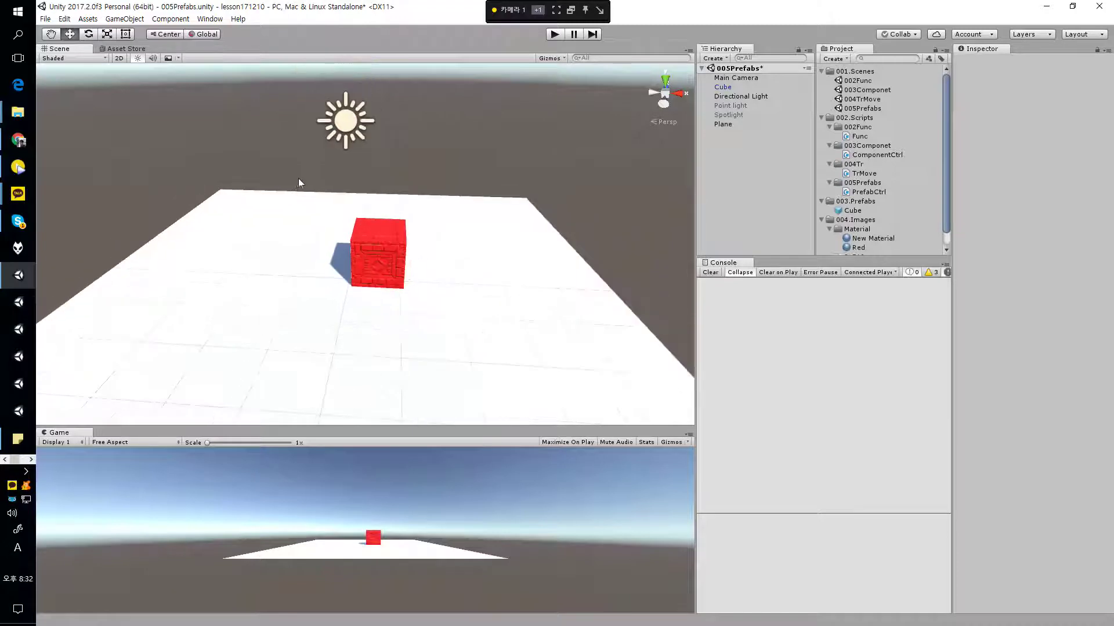
scroll(298, 175, up, 6)
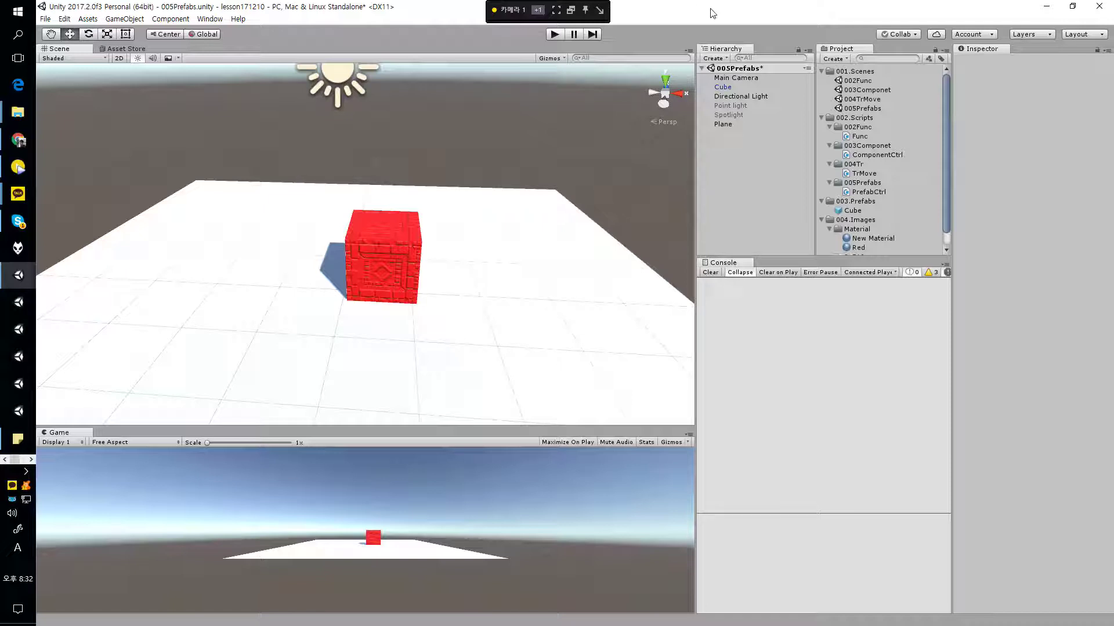
Open the PrefabCtrl script in Visual Studio and examine the declaration of the public GameObject variable prefabObj
click(876, 191)
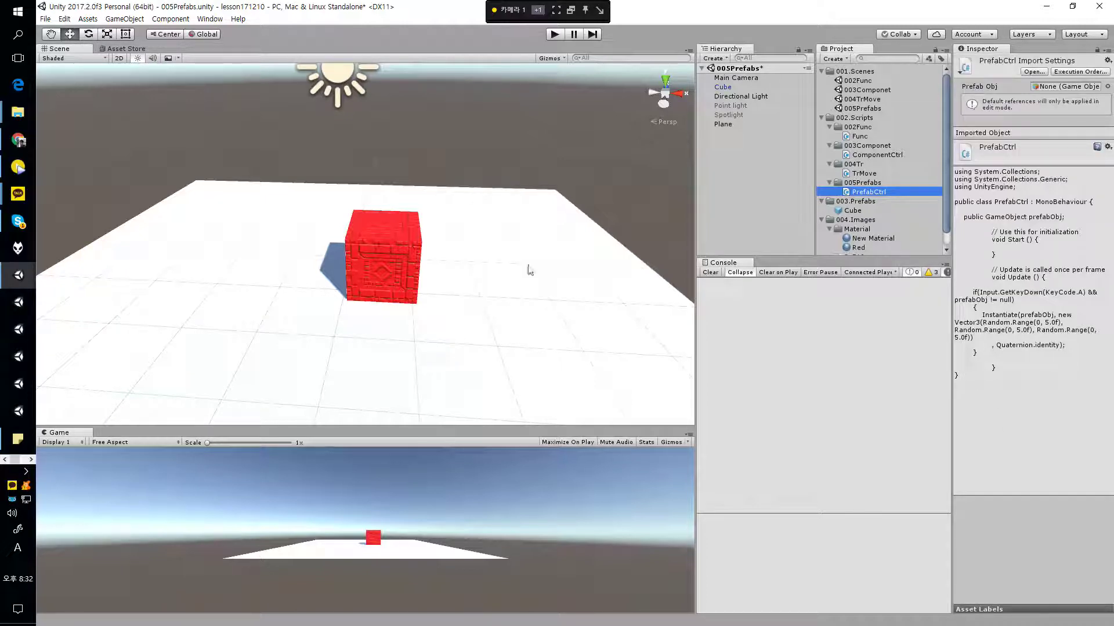
double_click(872, 192)
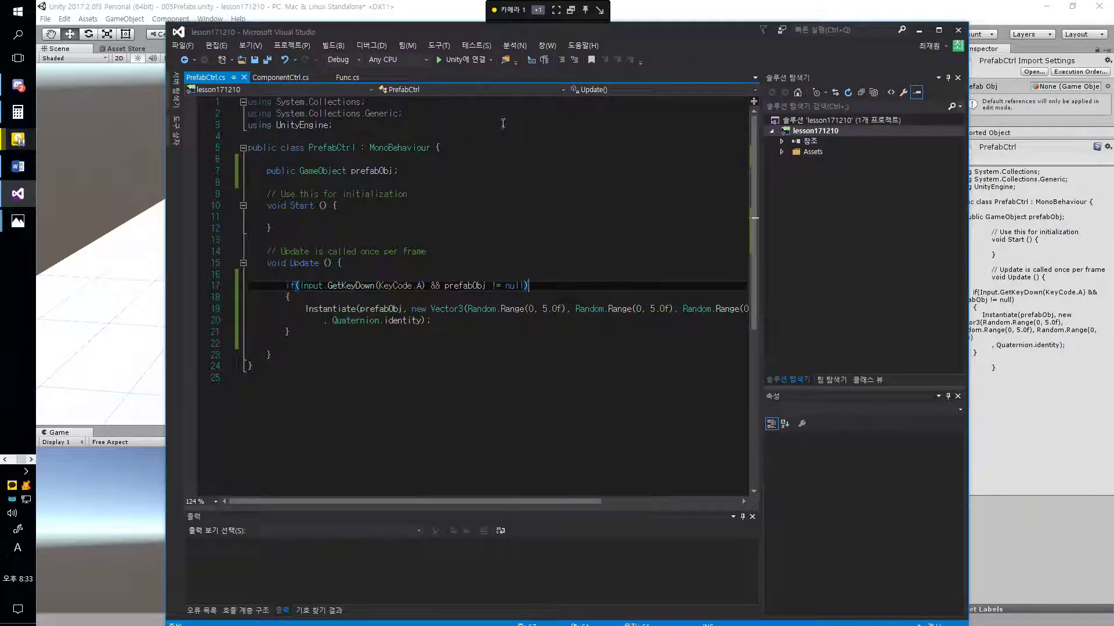
click(279, 172)
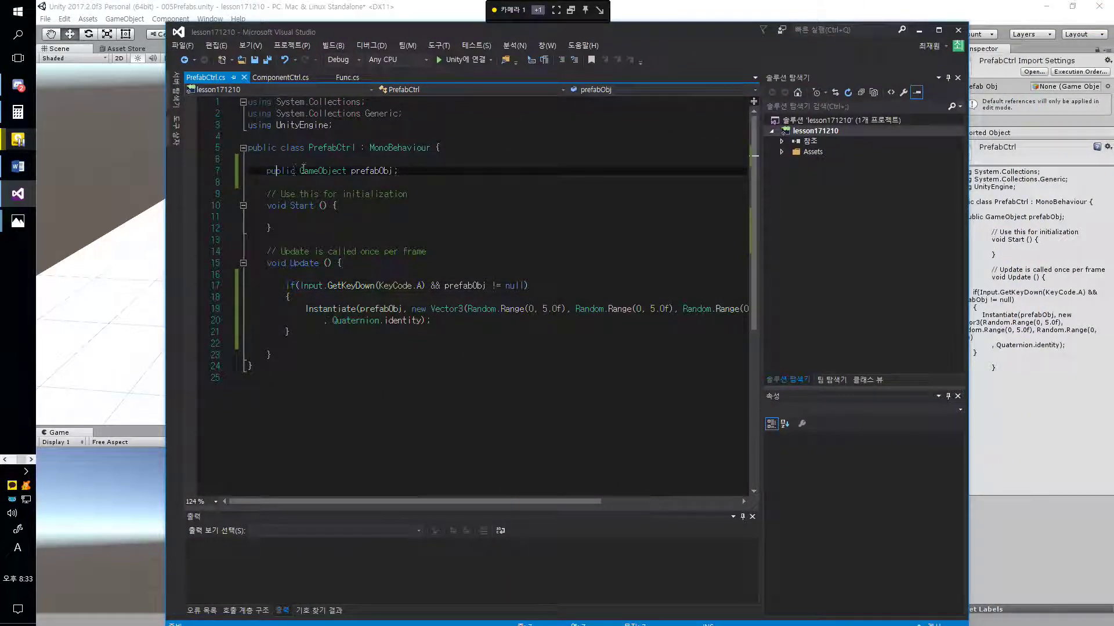
double_click(326, 170)
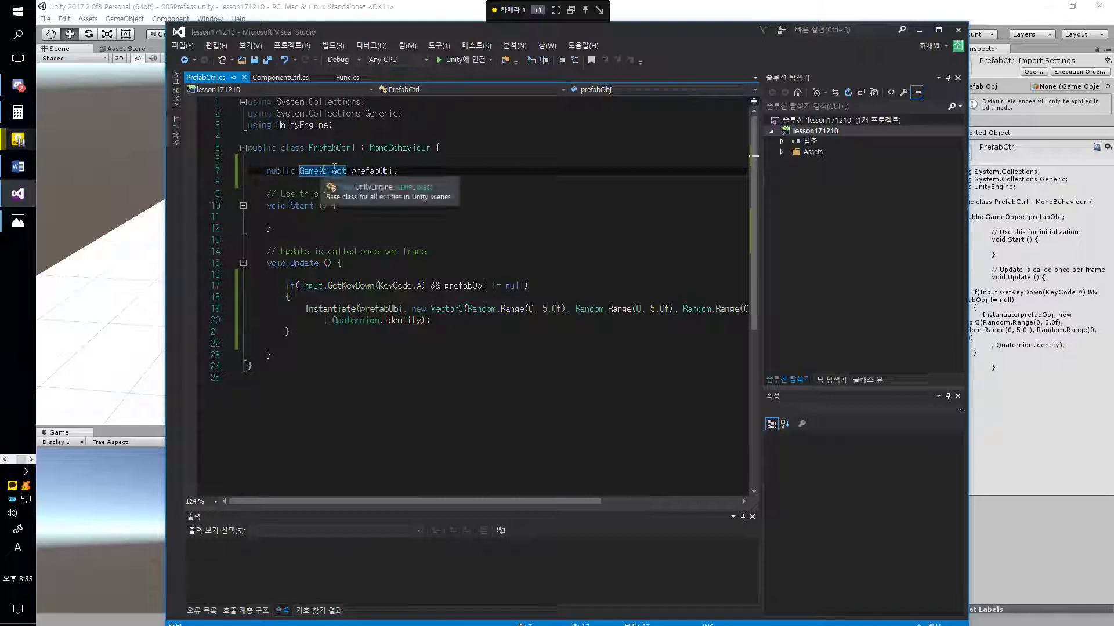
click(383, 170)
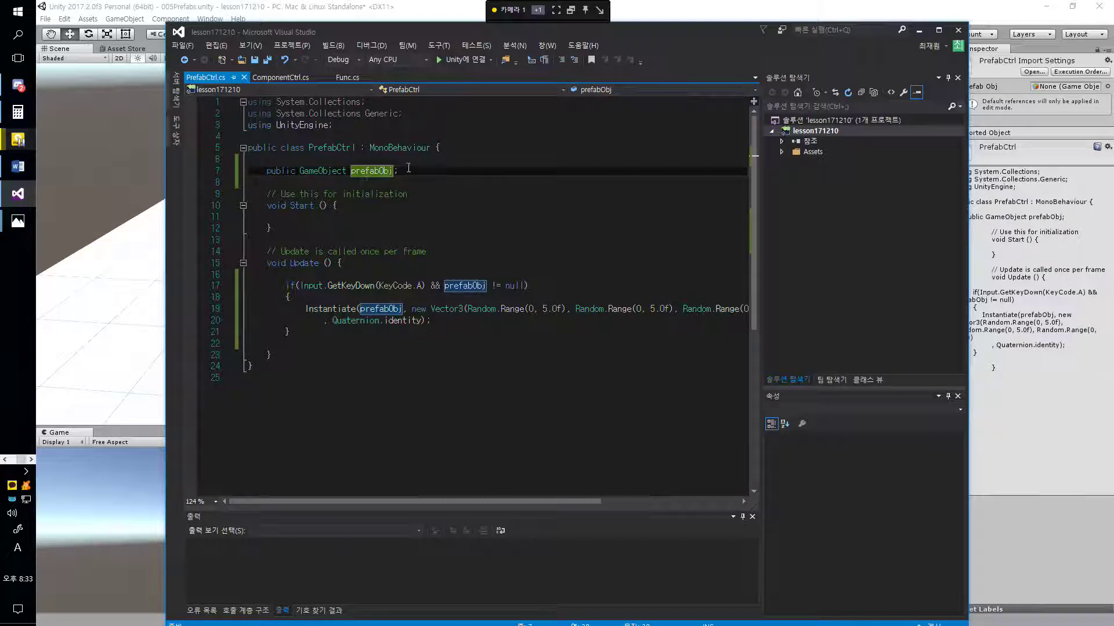
drag(266, 171, 417, 175)
click(417, 175)
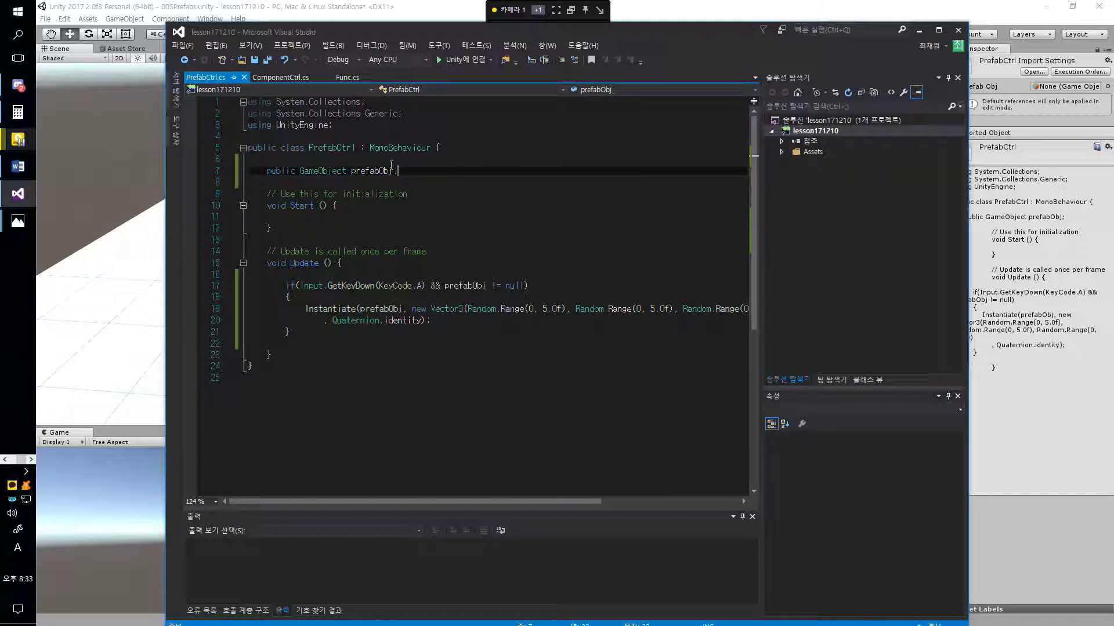
click(374, 171)
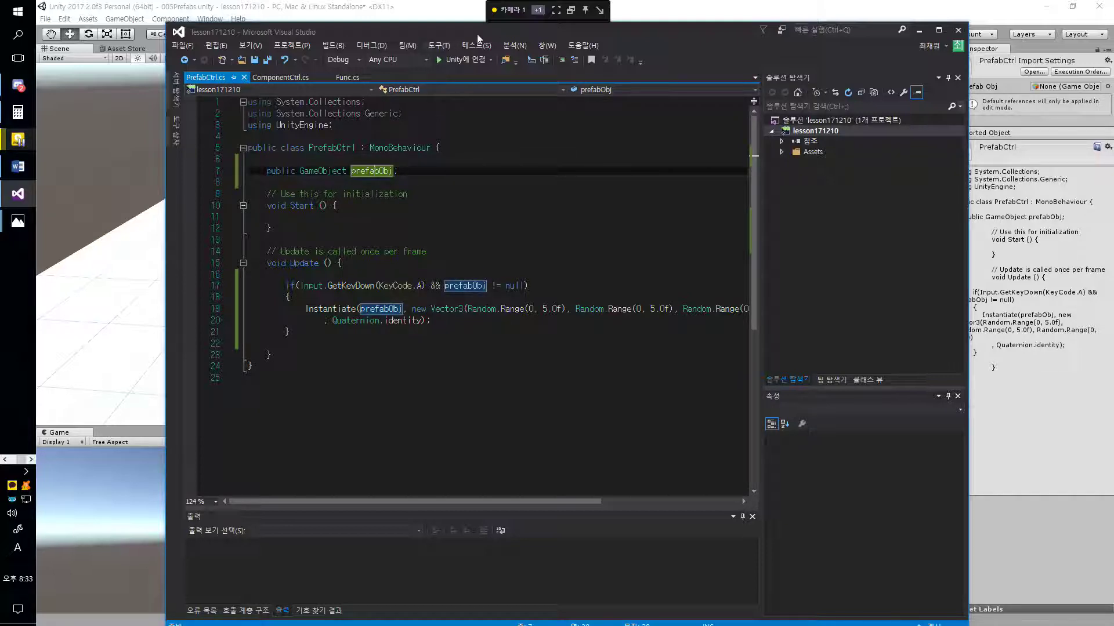
mouse_move(478, 38)
mouse_down()
mouse_move(518, 305)
mouse_move(691, 358)
mouse_move(576, 117)
mouse_move(492, 55)
mouse_up()
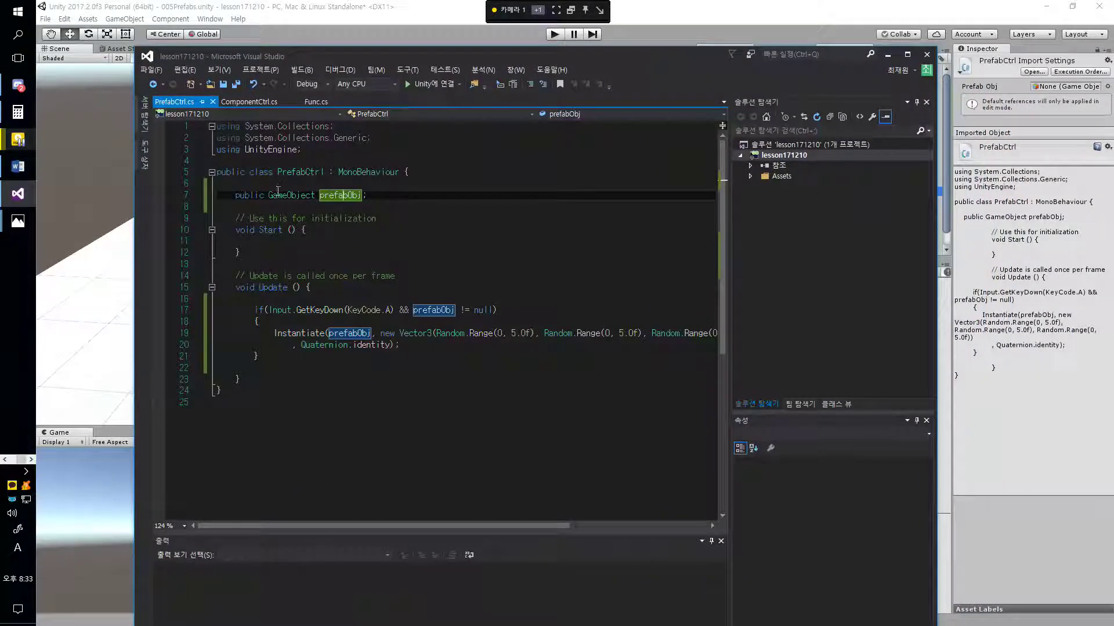
click(278, 195)
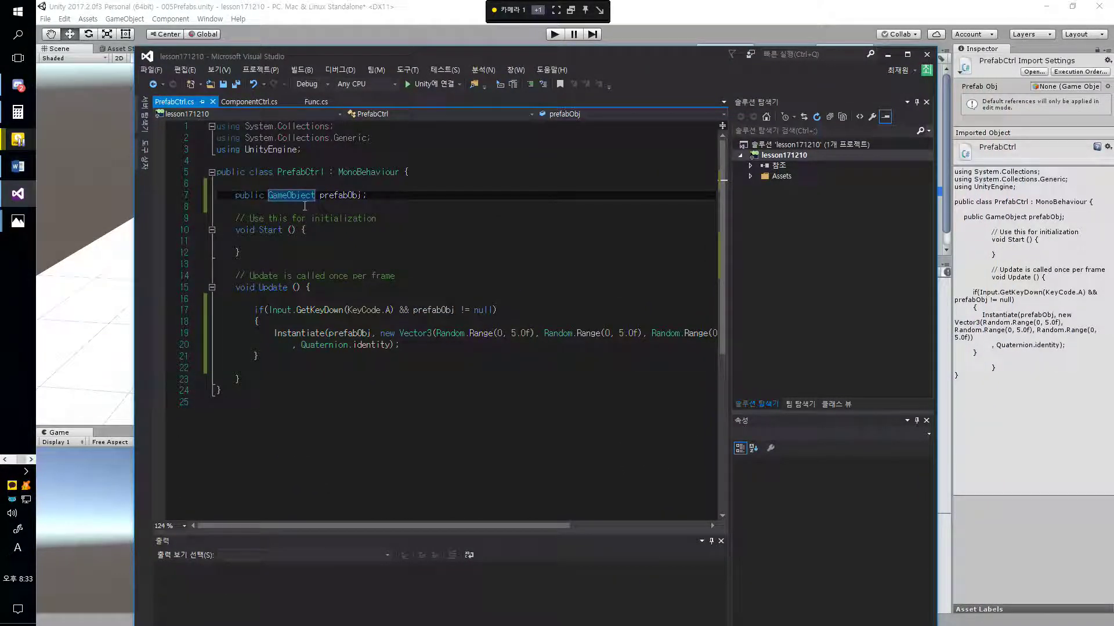
double_click(303, 197)
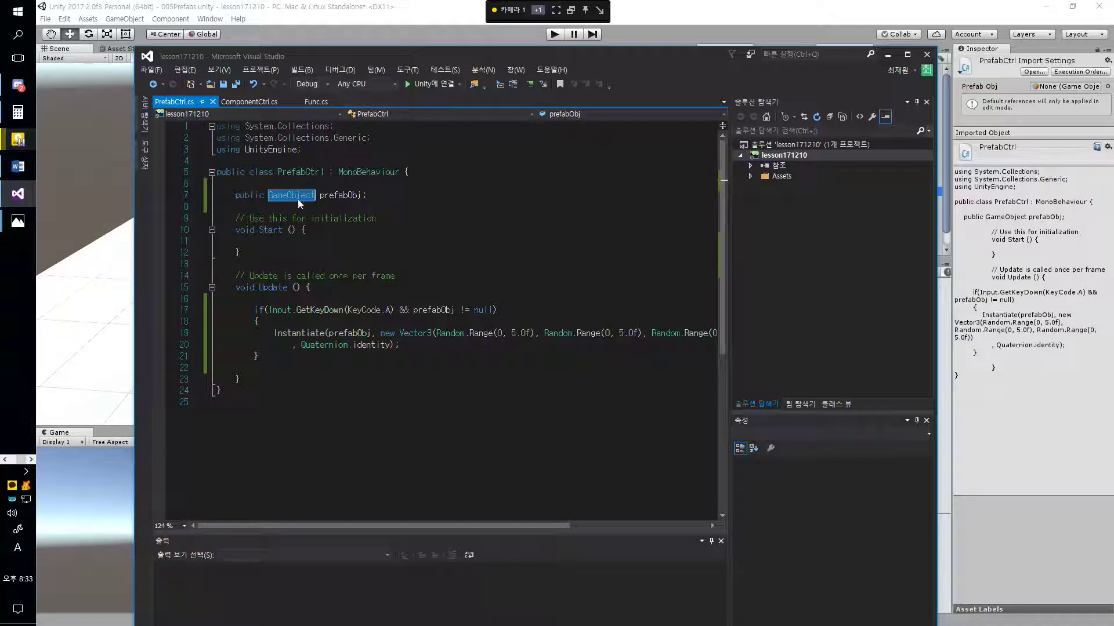
Examine the Update method's if condition, covering the Input.GetKeyDown check for KeyCode.A and the prefabObj null check
click(232, 291)
click(276, 289)
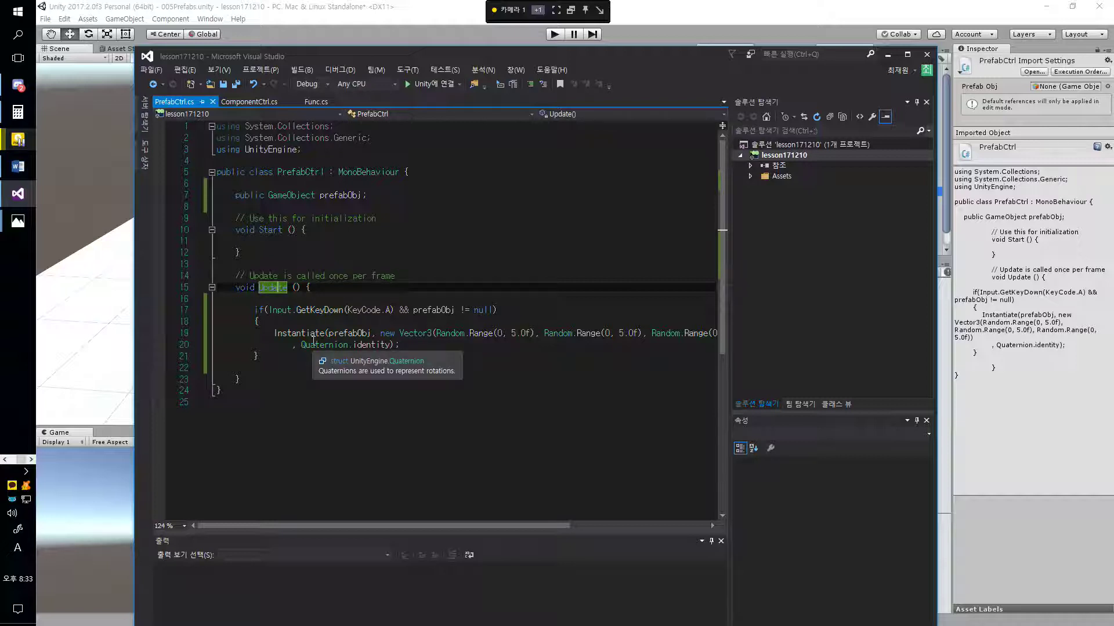
click(282, 310)
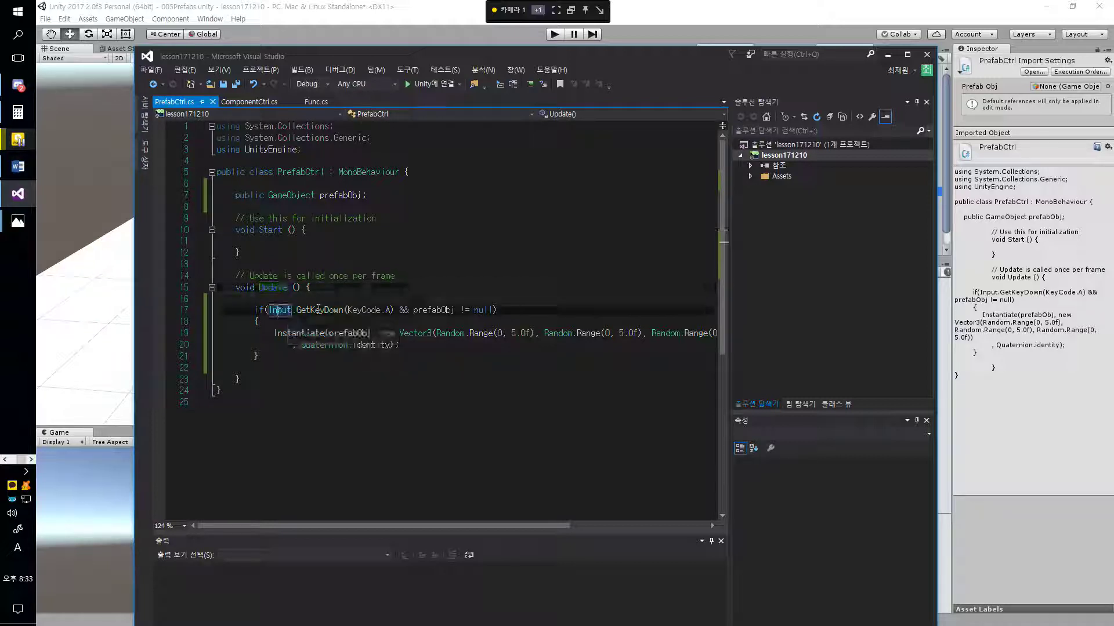
click(319, 309)
click(387, 310)
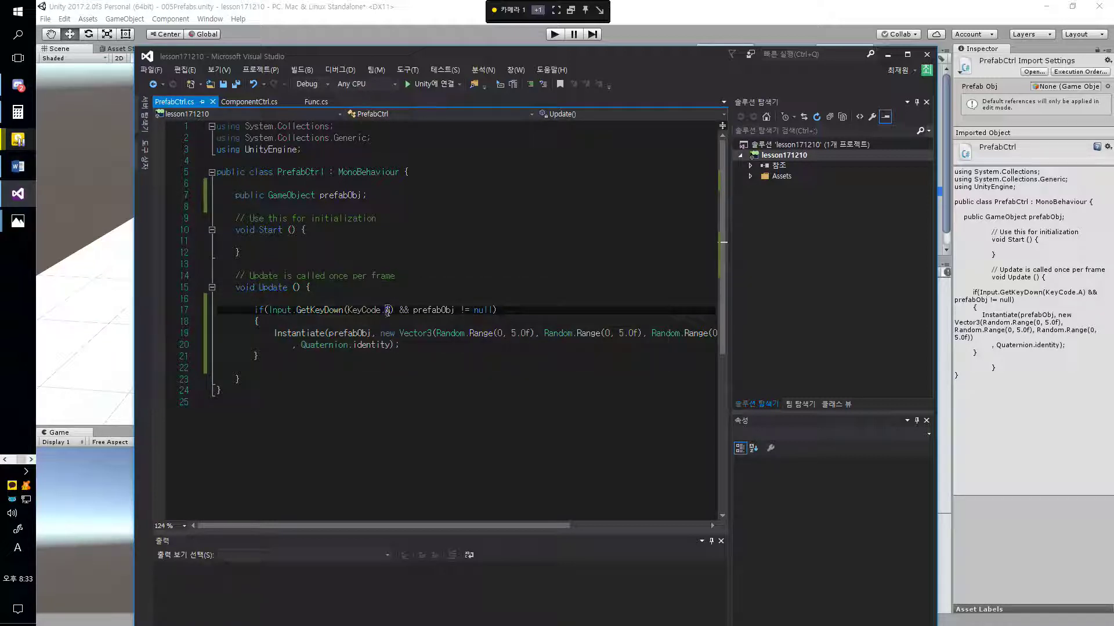
click(451, 311)
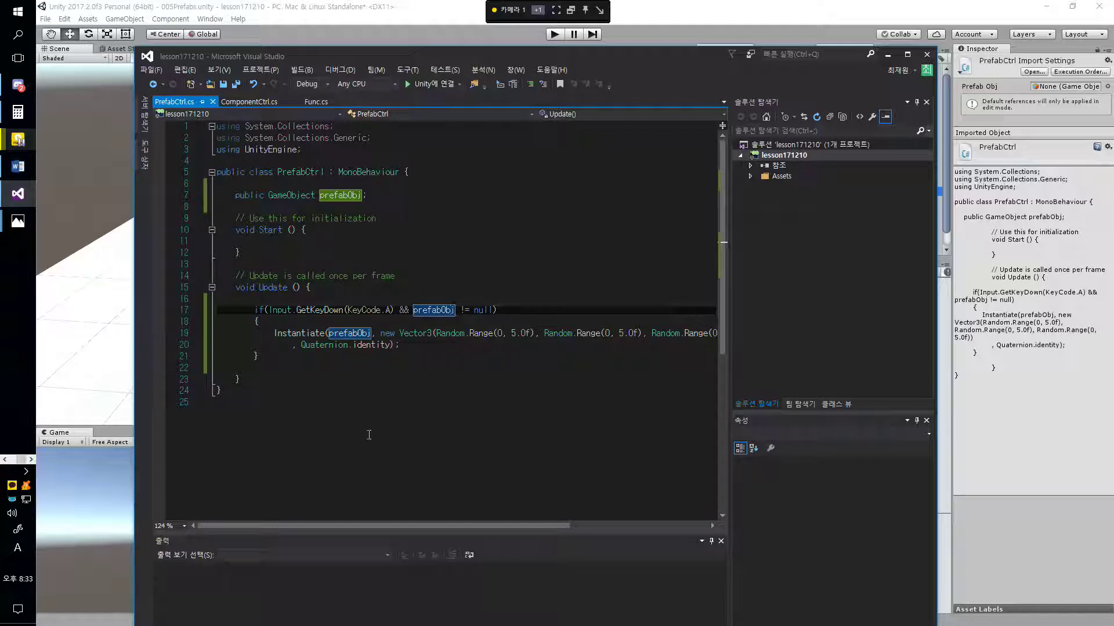
Examine the Instantiate call's prefabObj argument and its full new Vector3 position argument
click(299, 333)
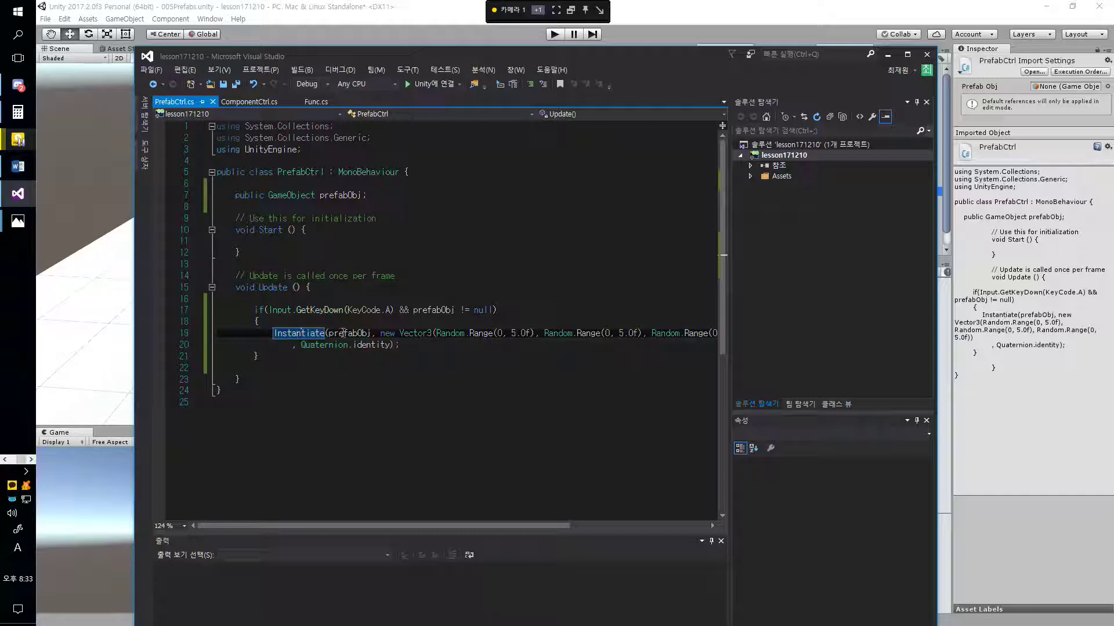
click(345, 335)
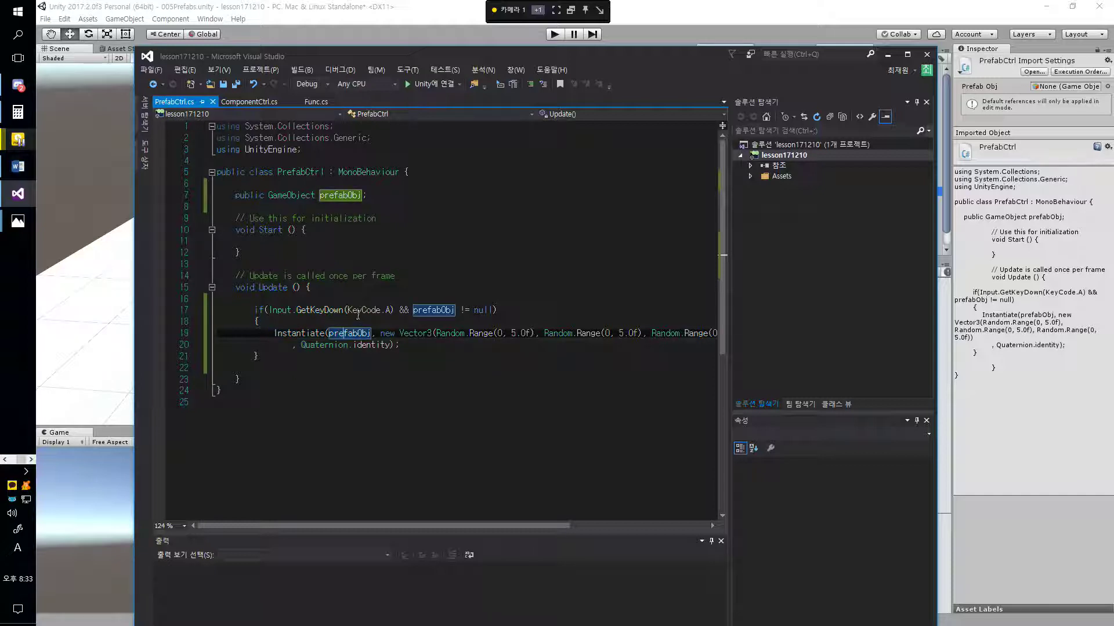
click(428, 334)
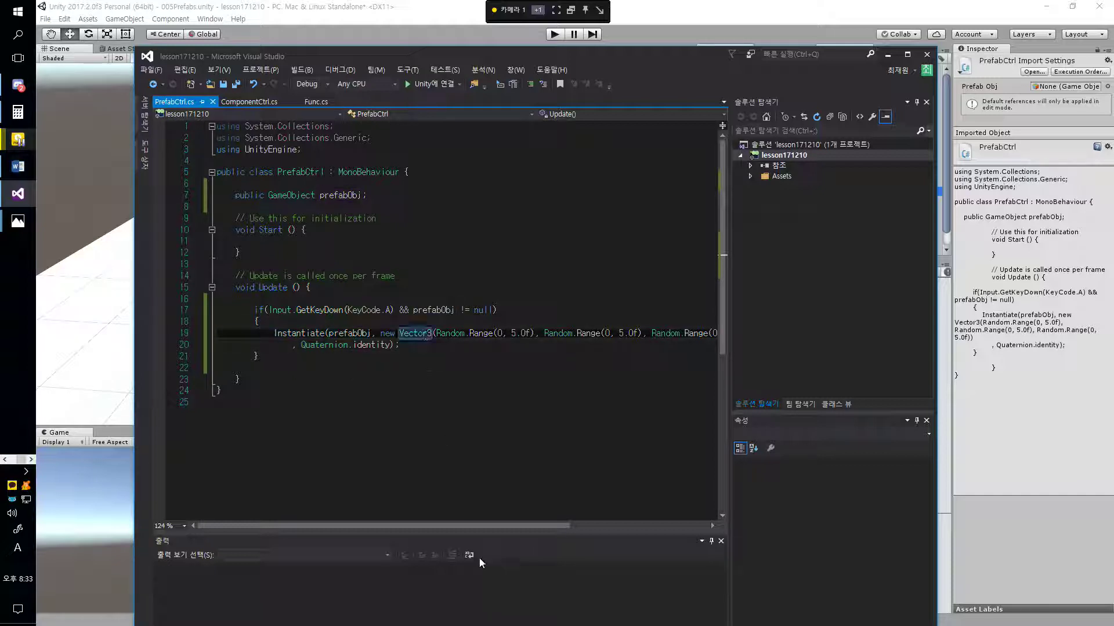
drag(473, 530, 531, 528)
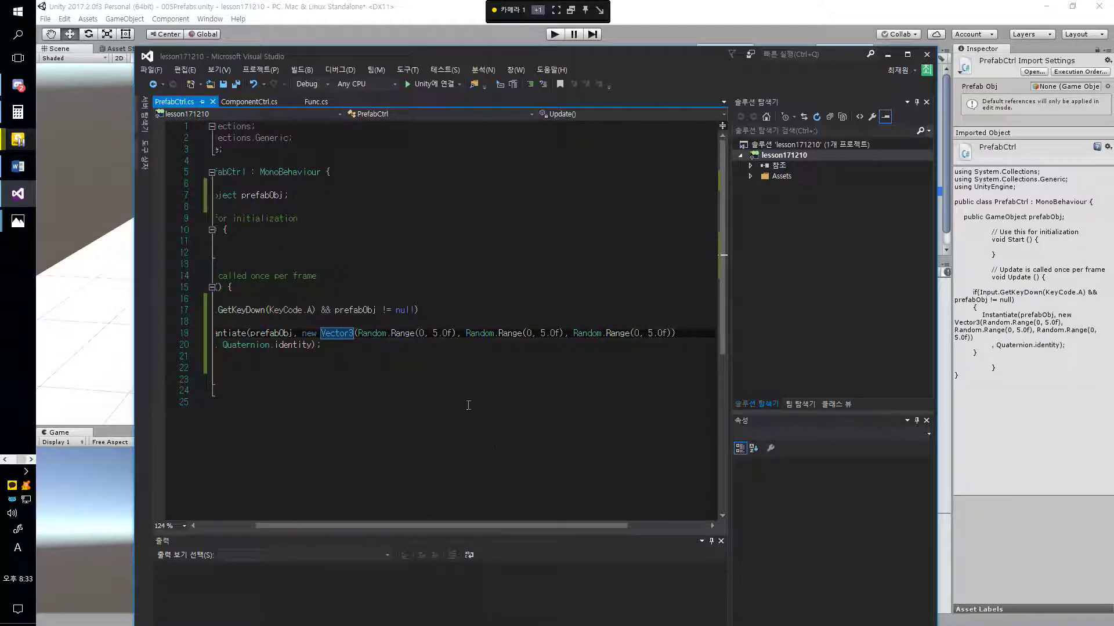
click(303, 334)
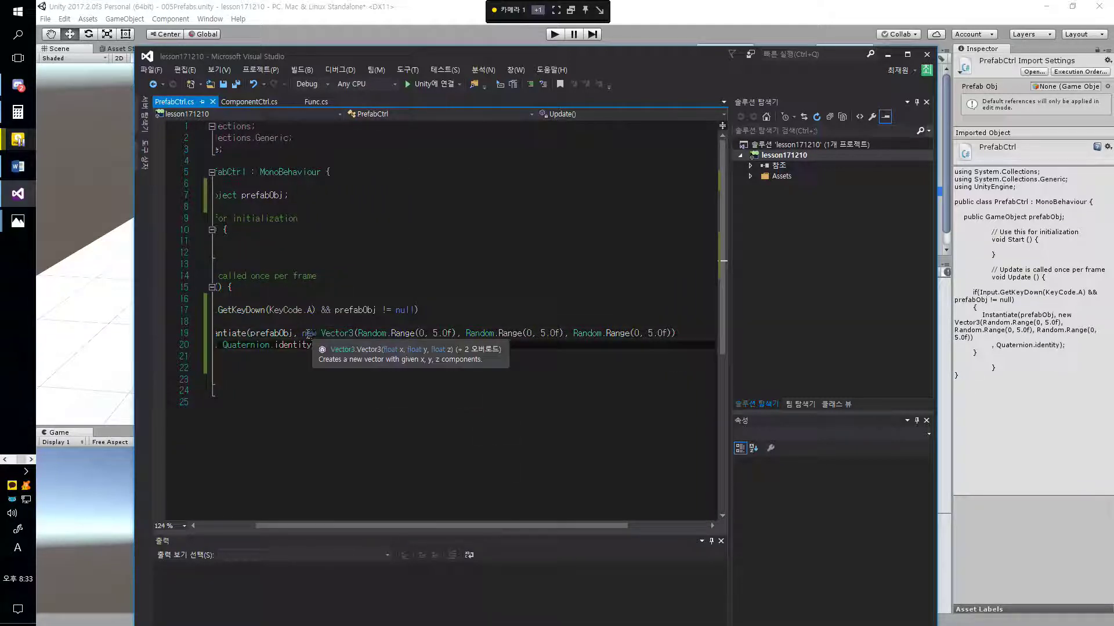
drag(303, 335, 708, 333)
click(657, 343)
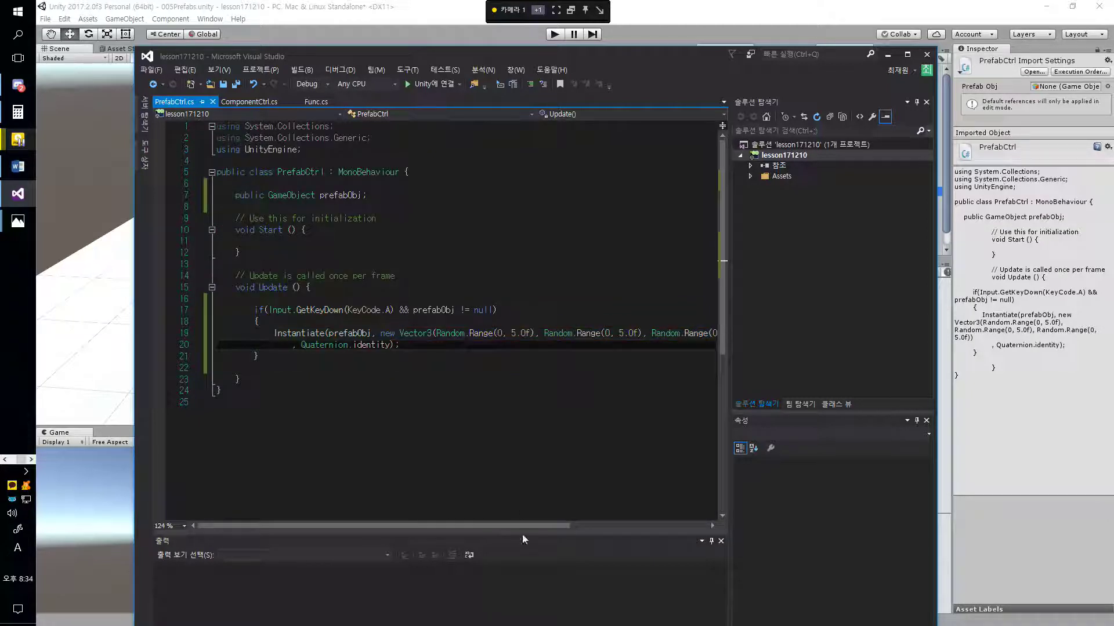
Examine the Random.Range limits used for each component of the Vector3 position in the Instantiate call
drag(523, 528, 607, 526)
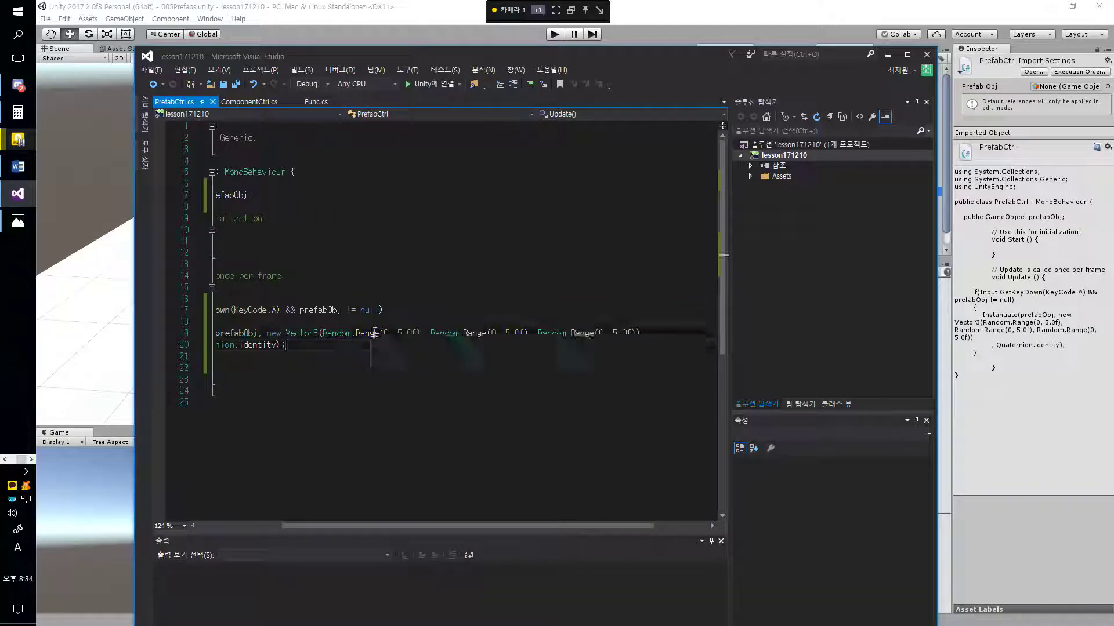
click(353, 334)
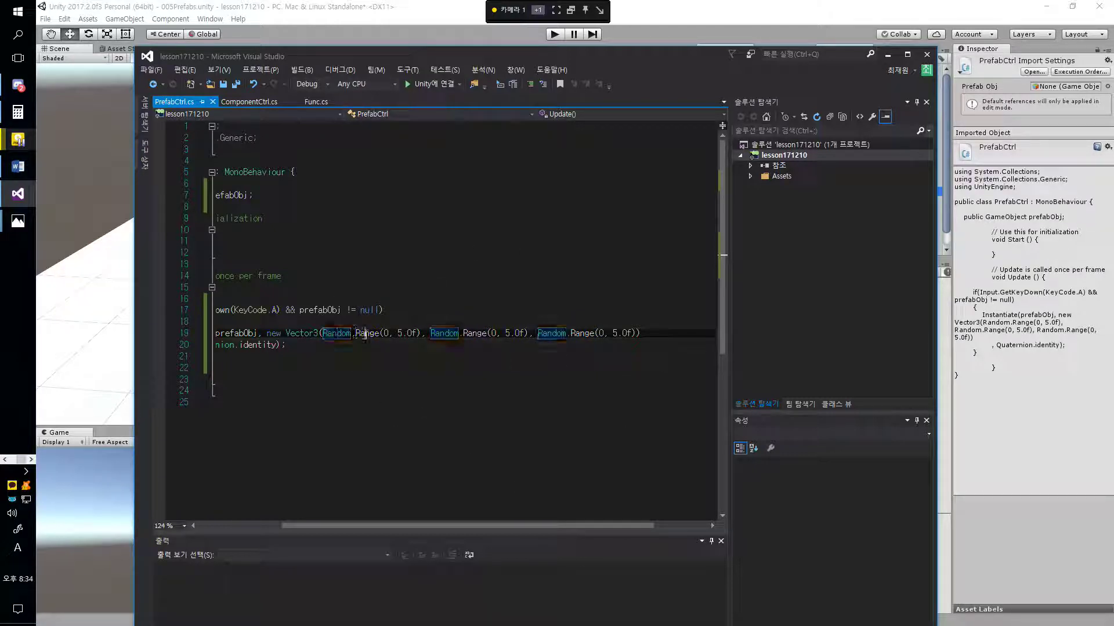
click(405, 333)
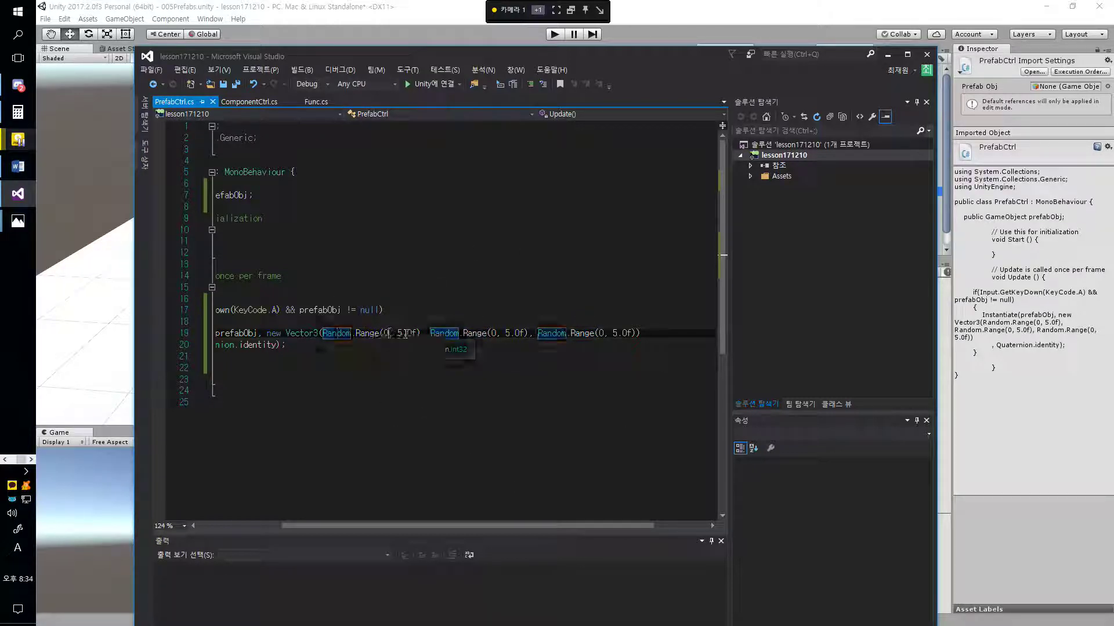
click(610, 335)
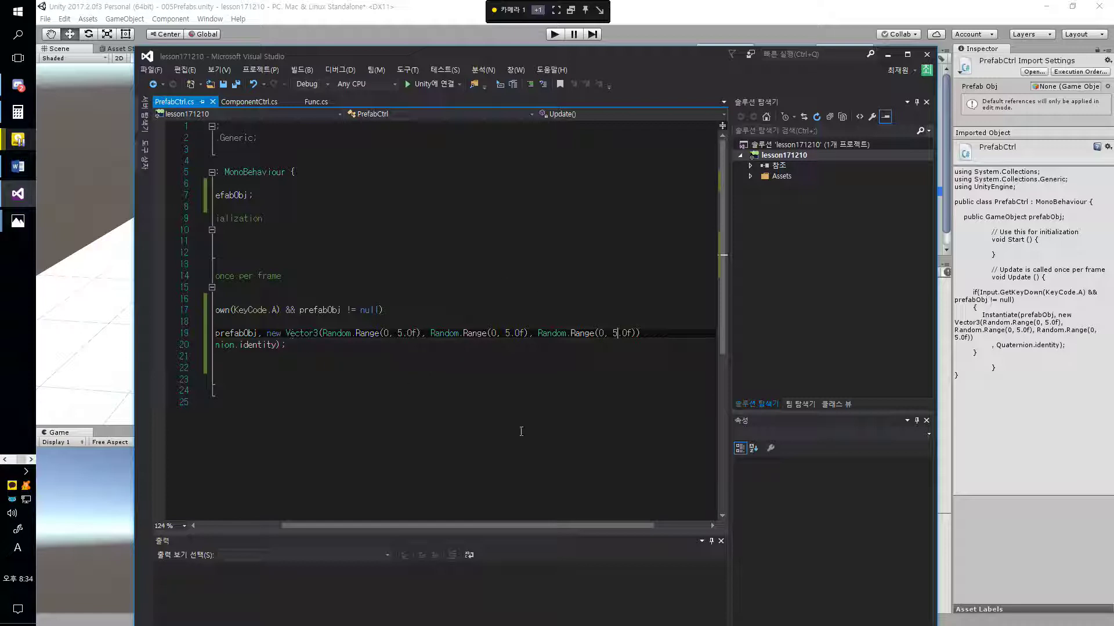
drag(576, 526, 491, 525)
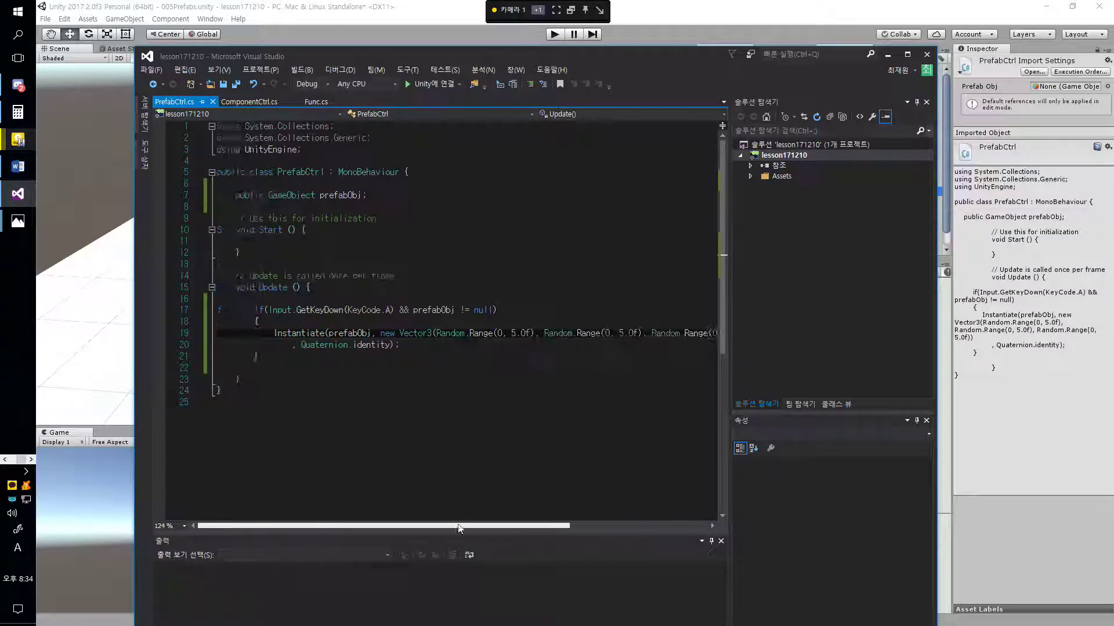
Remove the space between the comma and Quaternion.identity in the Instantiate call
double_click(302, 346)
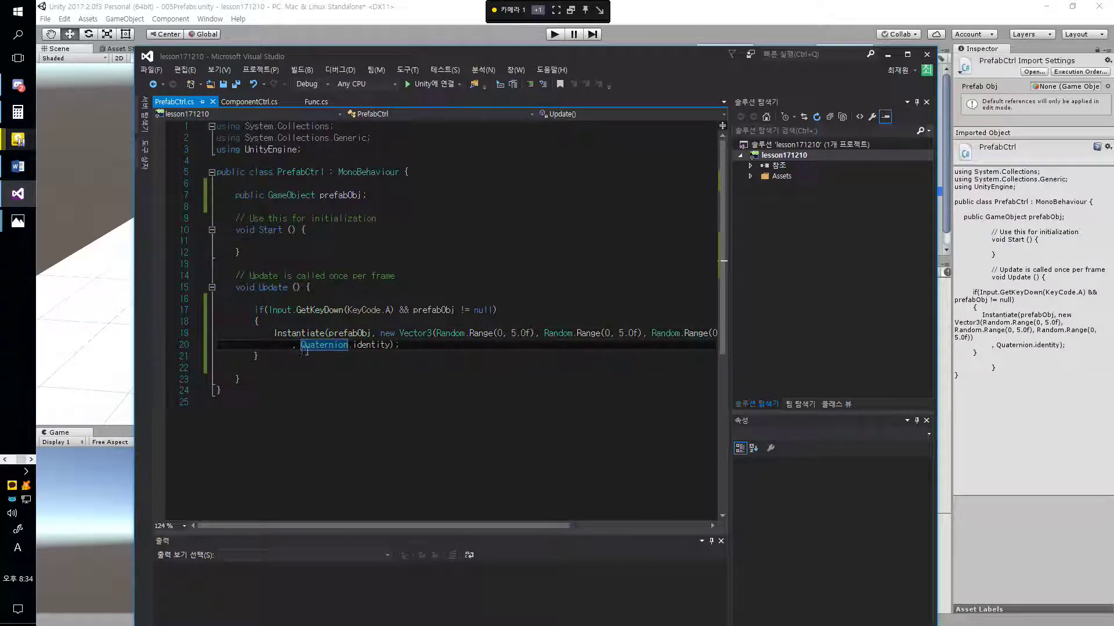
key(Left)
key(BackSpace)
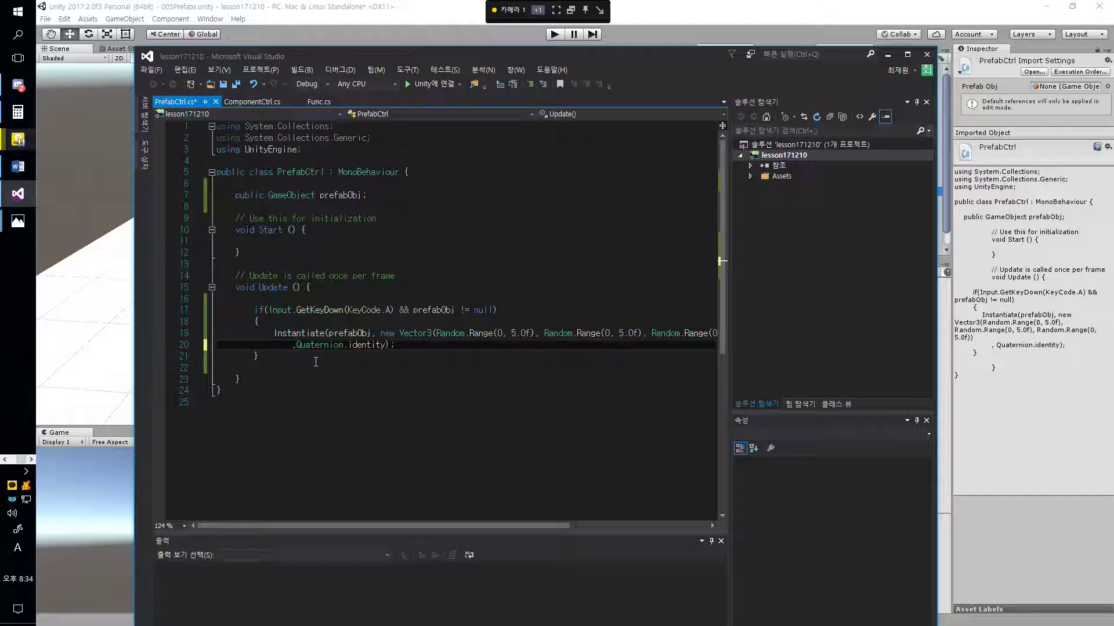
Examine the Quaternion.identity argument and the complete Instantiate statement in the Update method
double_click(323, 346)
double_click(377, 345)
click(397, 344)
drag(480, 526, 490, 526)
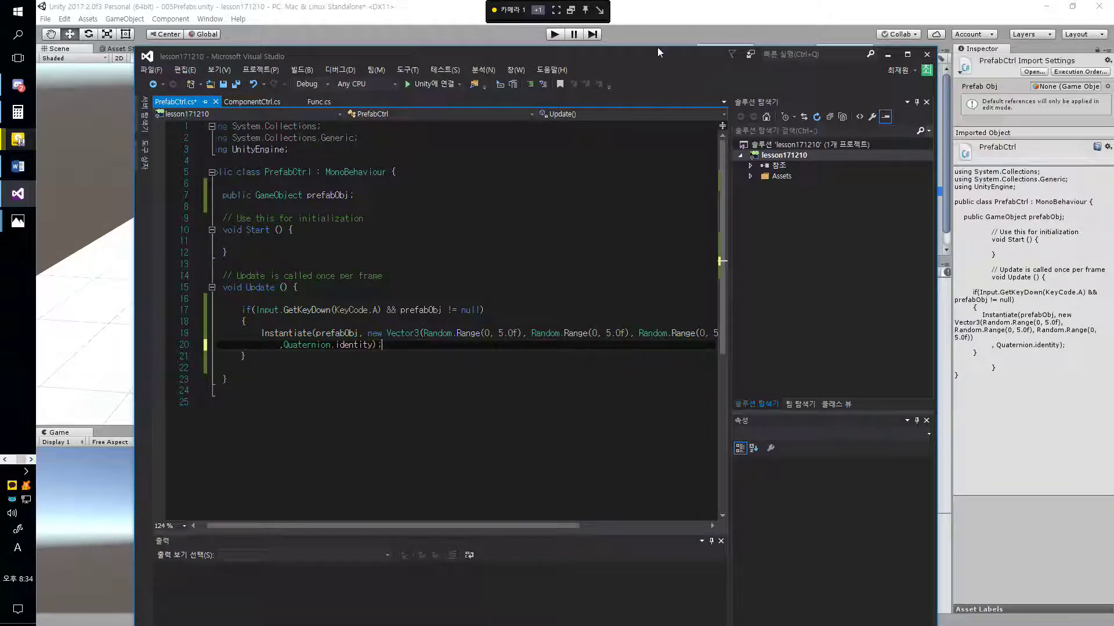
double_click(643, 55)
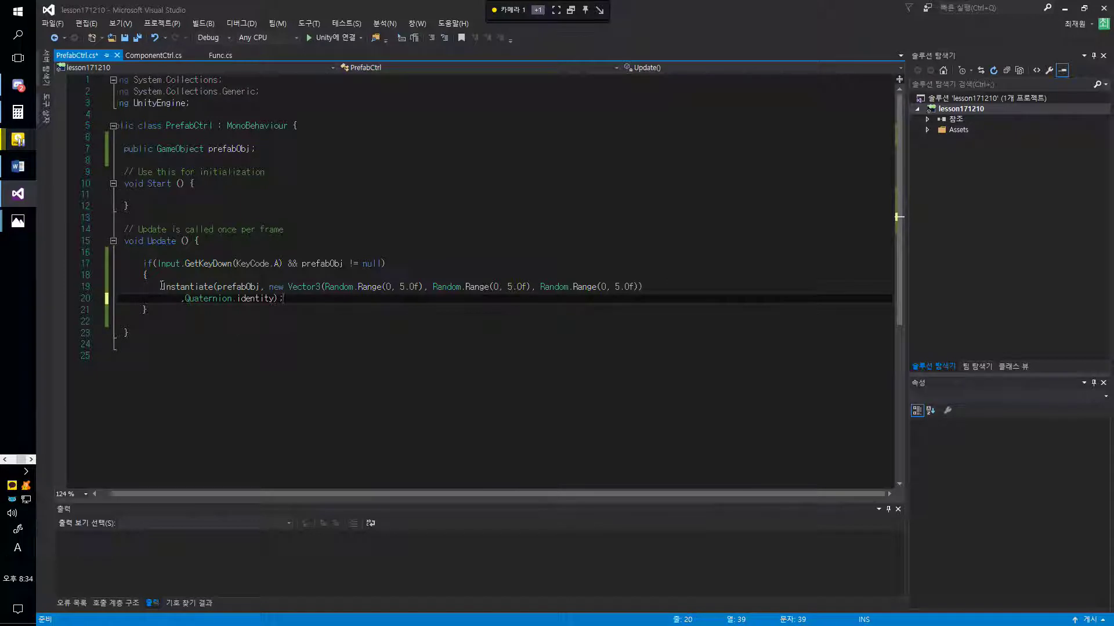
drag(161, 286, 344, 302)
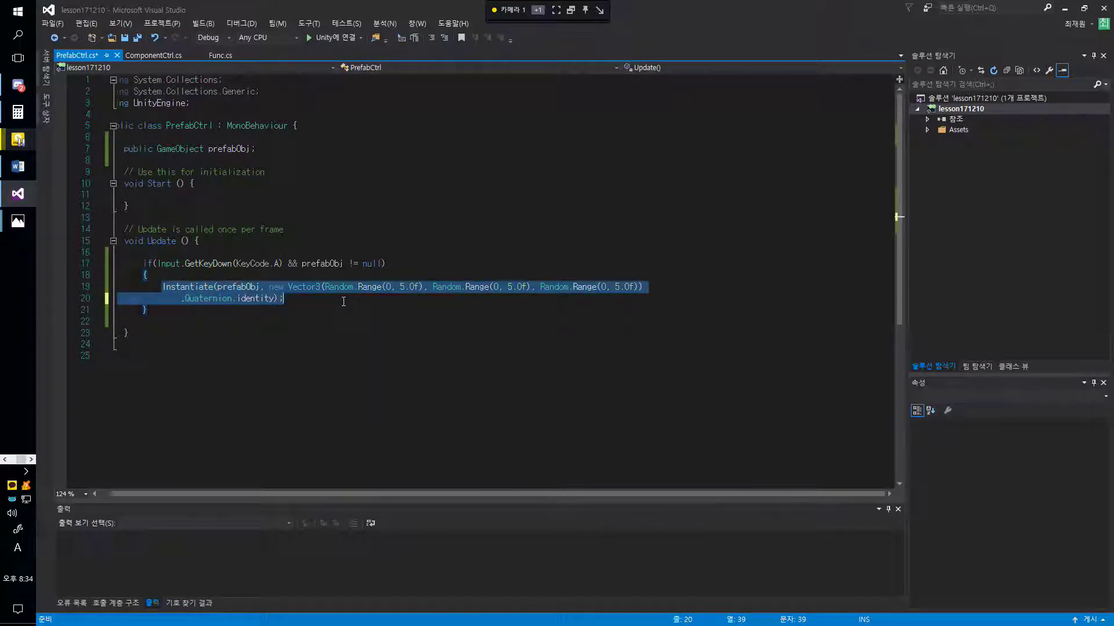
click(343, 302)
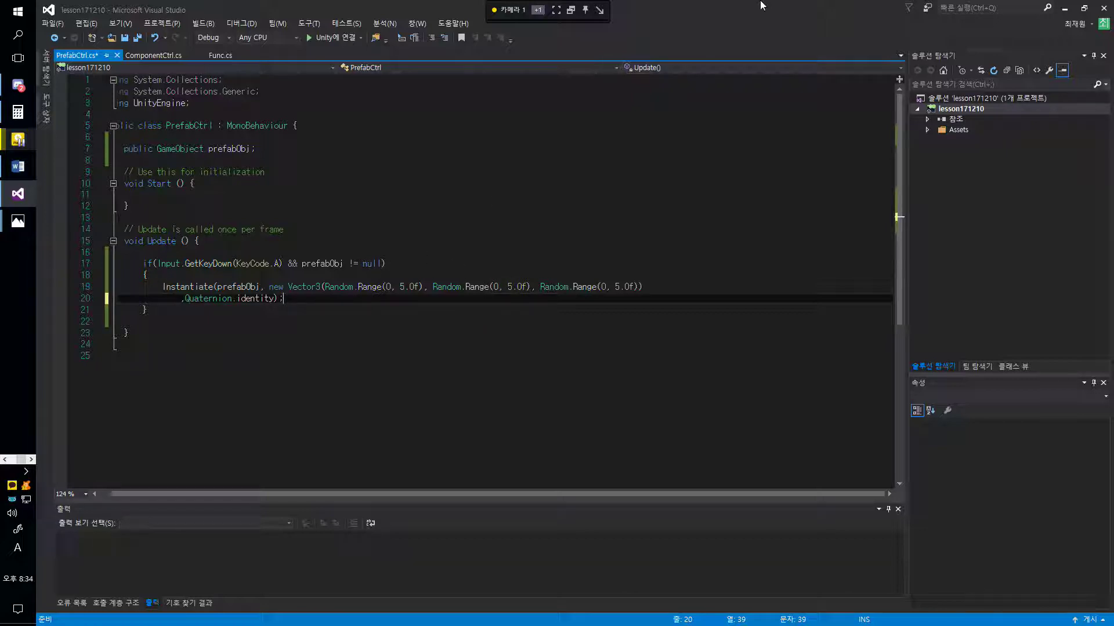
drag(747, 11, 719, 63)
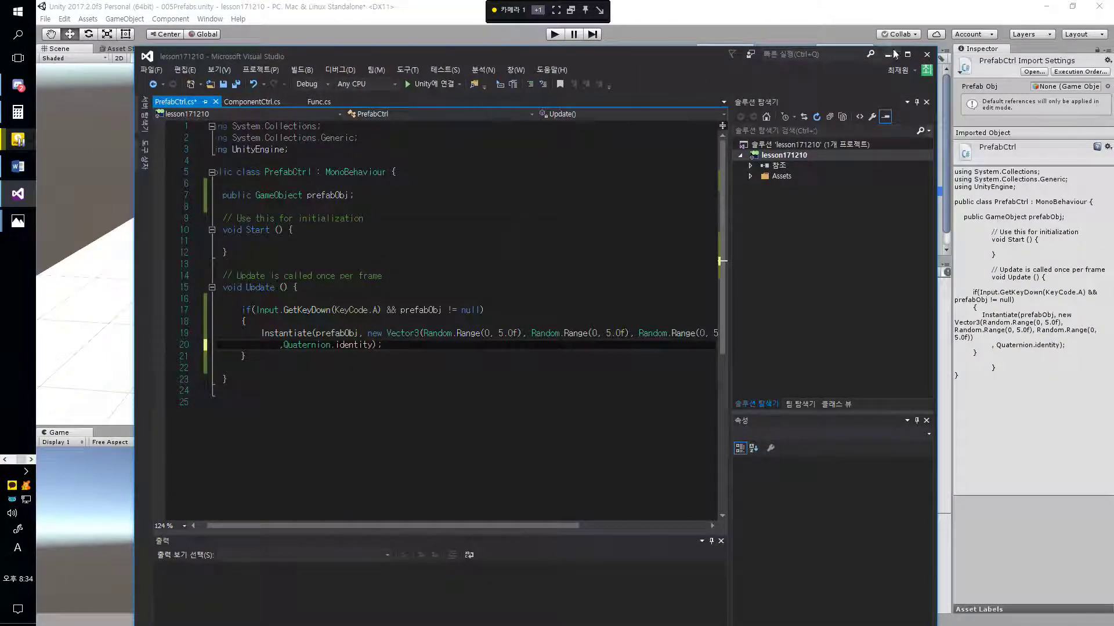
Switch to Unity and assign the Cube prefab from 003.Prefabs to the Plane's Prefab Obj field in Prefab Ctrl
click(764, 15)
click(725, 126)
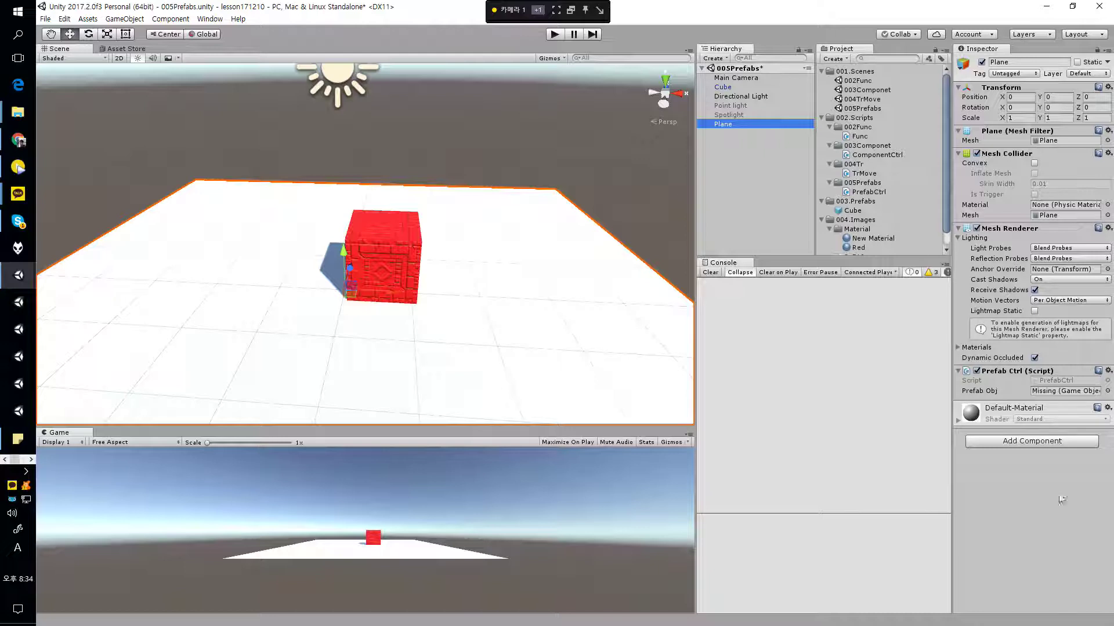
click(1038, 391)
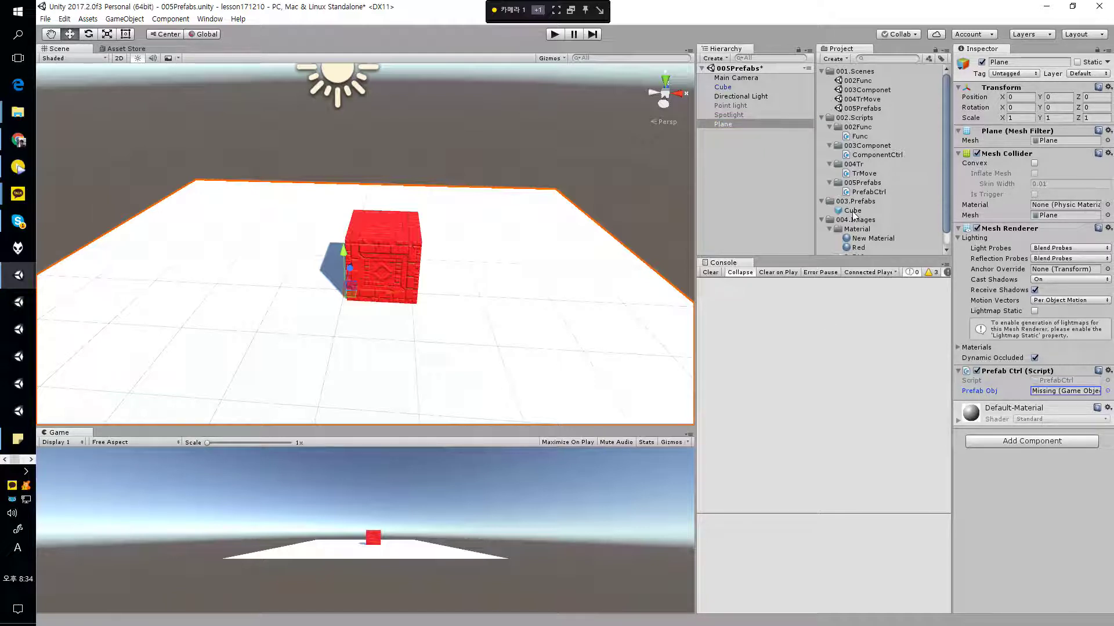
drag(853, 213, 1060, 391)
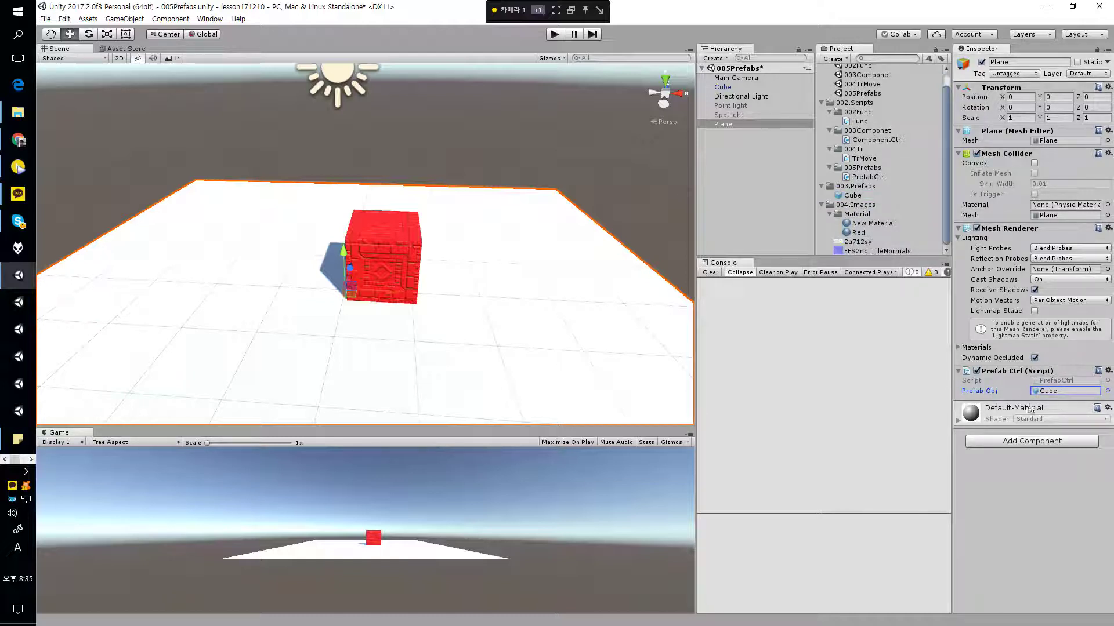
click(1016, 475)
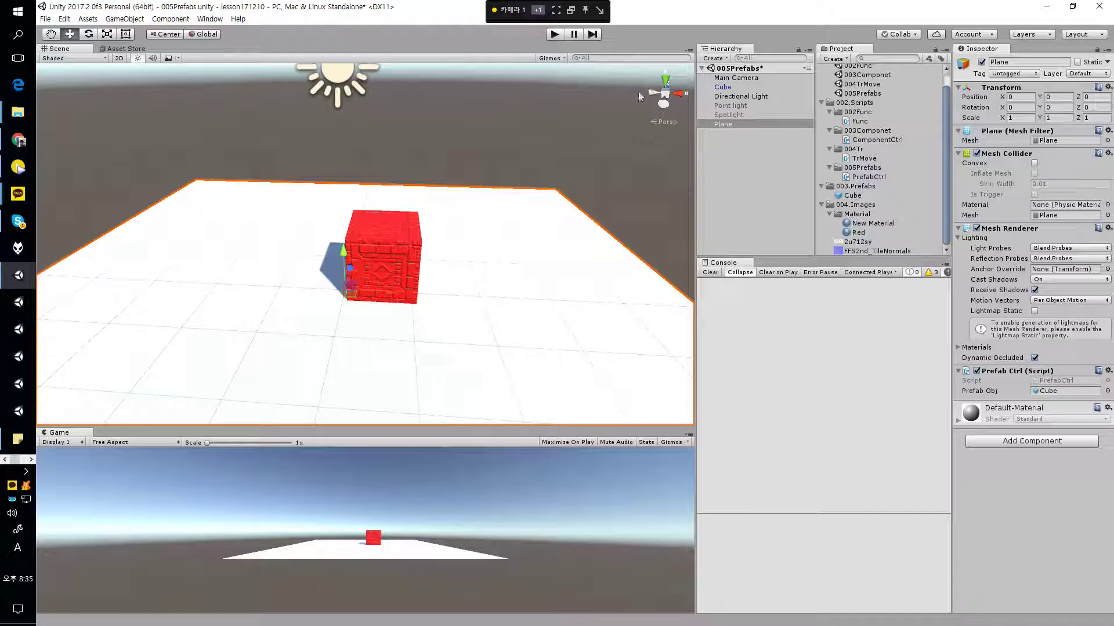
Run the scene and spawn the first four Cube clones with the PrefabCtrl script, keeping the whole plane in view
click(553, 35)
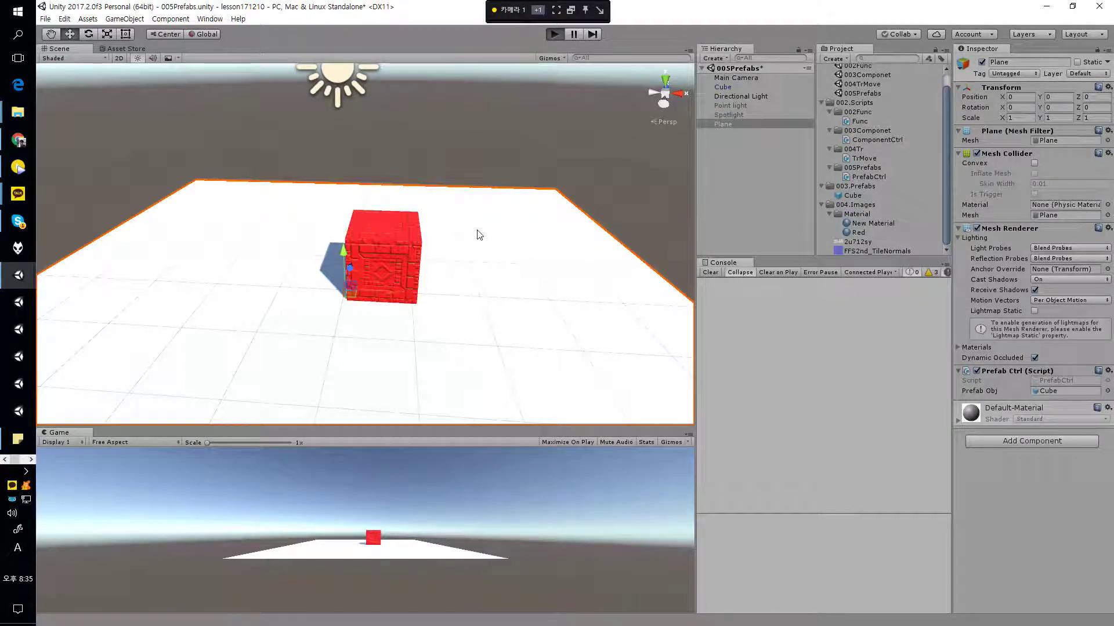
alt+drag(497, 192, 509, 229)
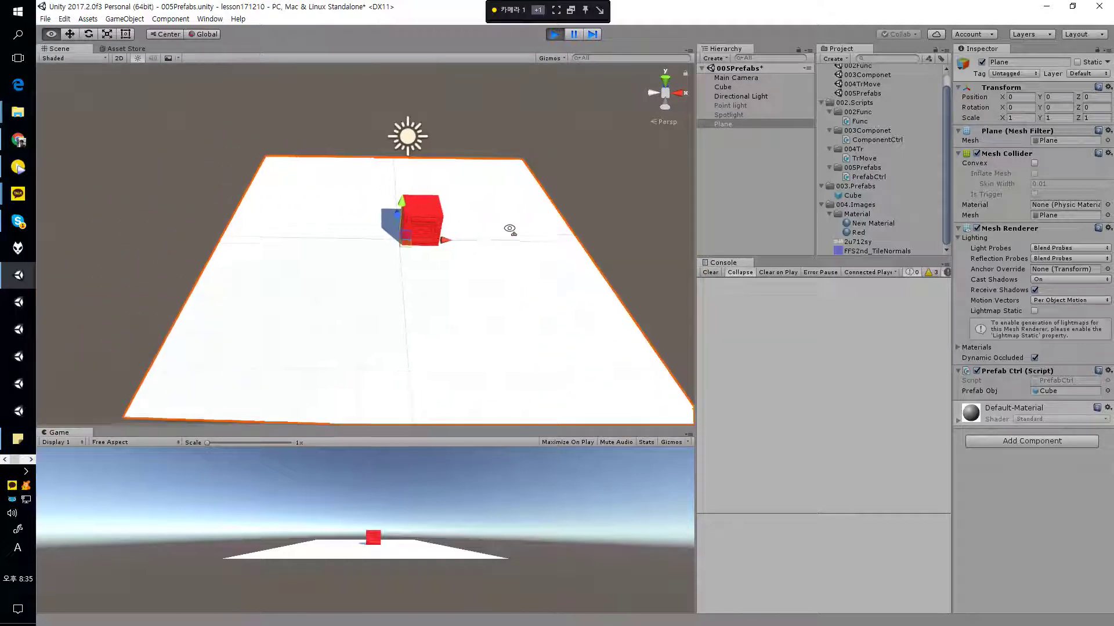
scroll(509, 229, down, 5)
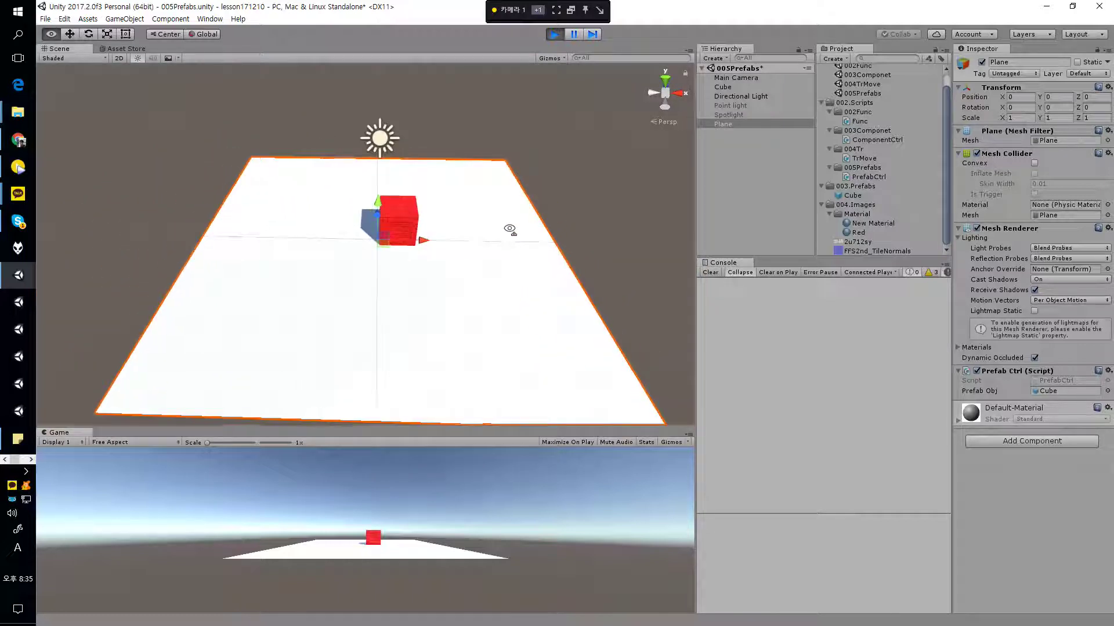
click(534, 525)
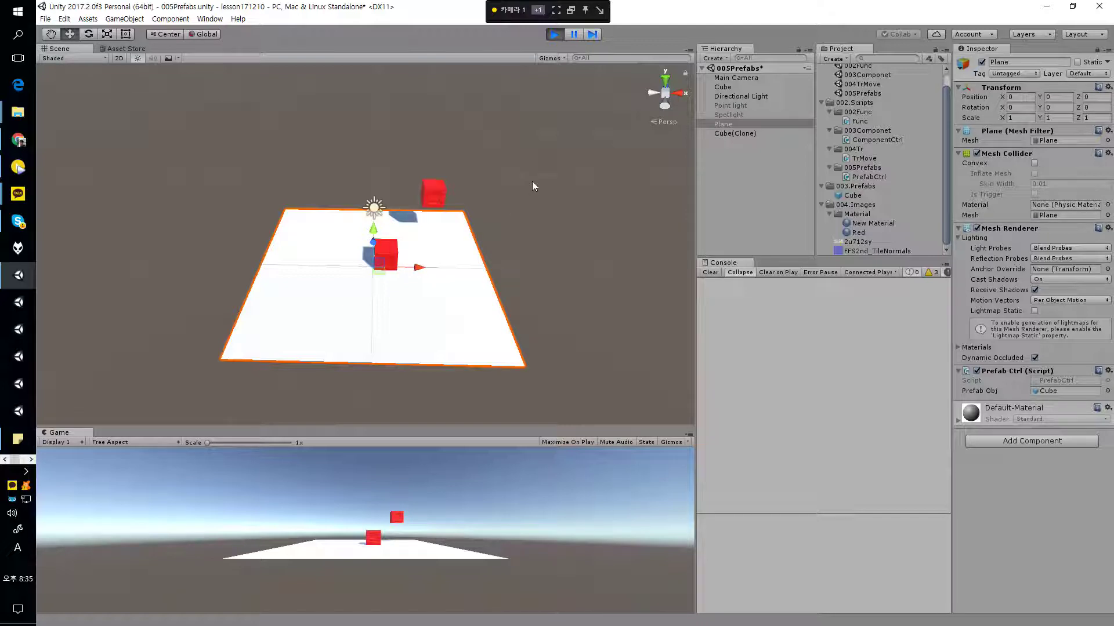
click(538, 506)
click(539, 505)
click(538, 506)
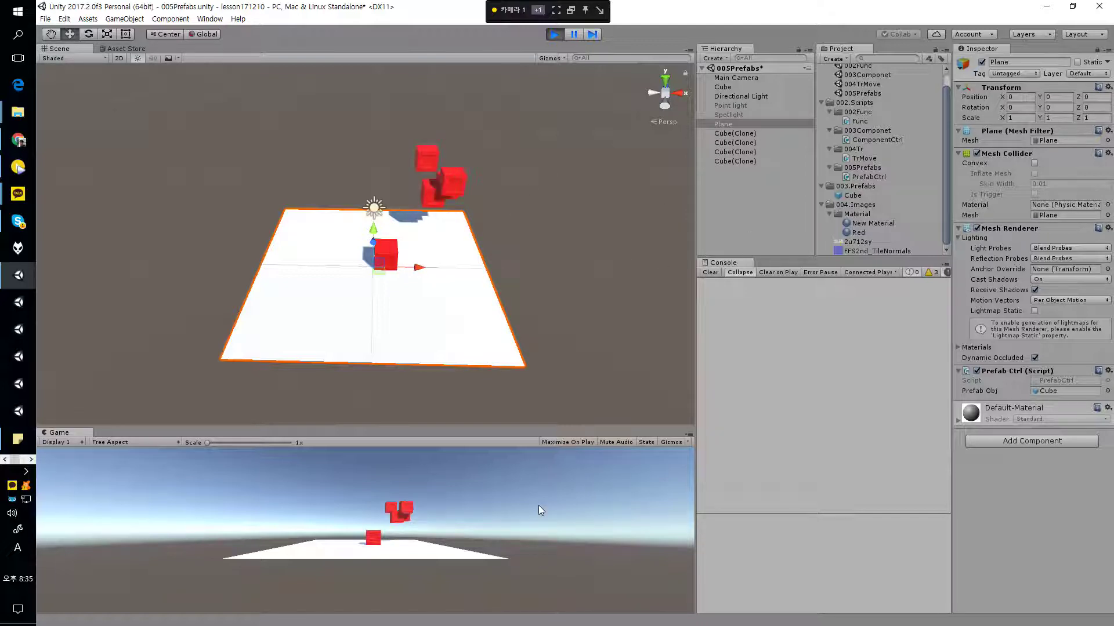
Keep spawning Cube clones repeatedly in the running scene until they form a dense cluster above the plane
key(space)
key(space)
key(space)
key(space)
key(space)
key(space)
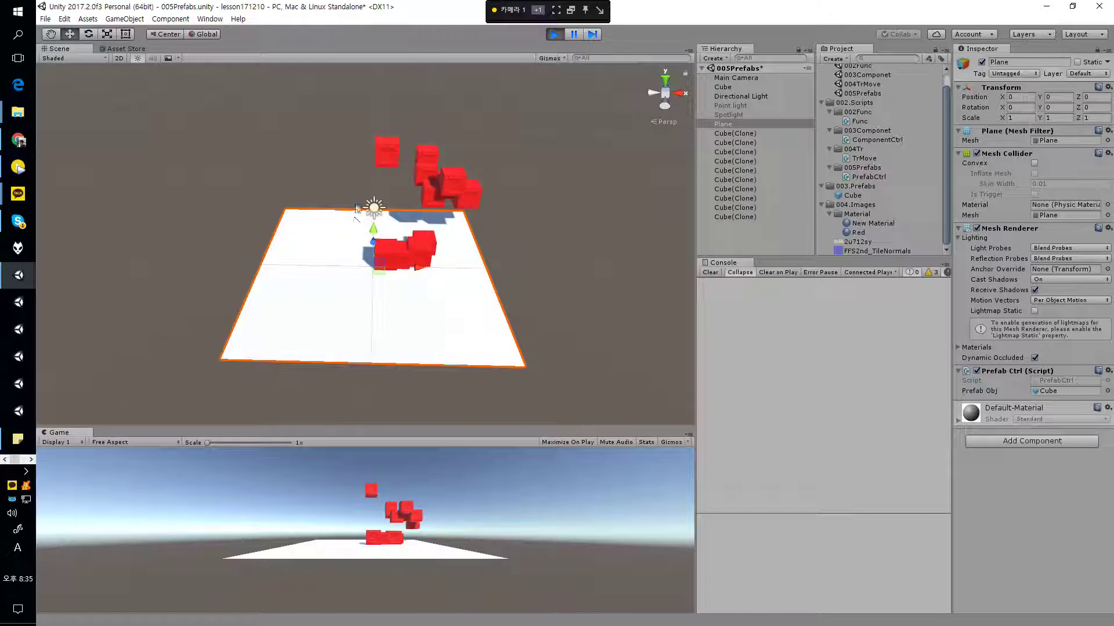
key(space)
key(space)
key(space)
key(space)
key(space)
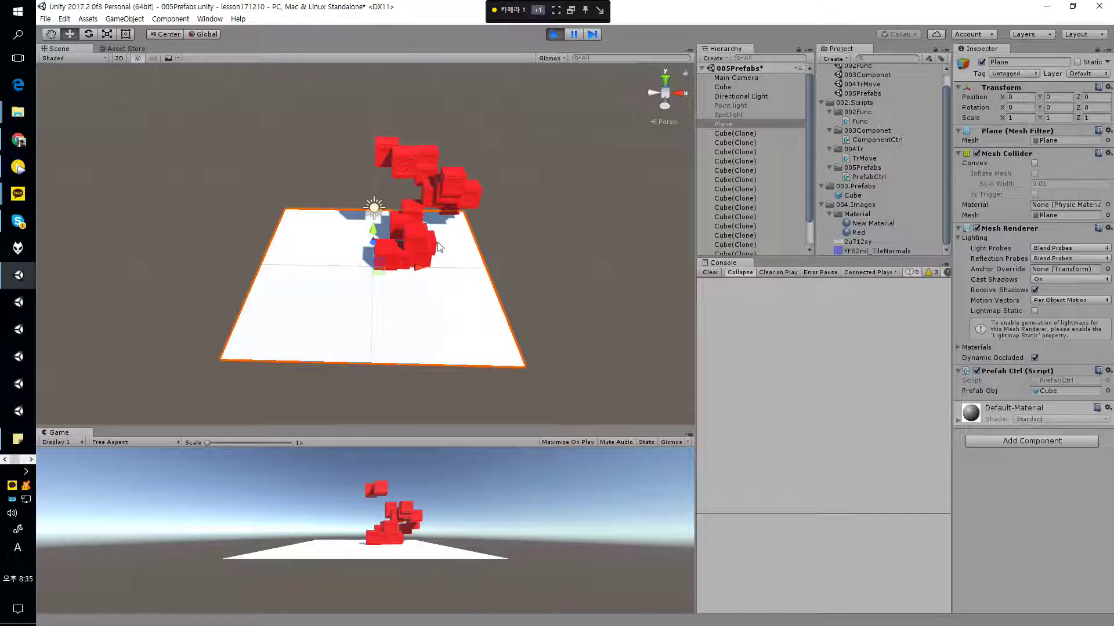
key(space)
key(space)
key(space)
key(space)
key(space)
key(space)
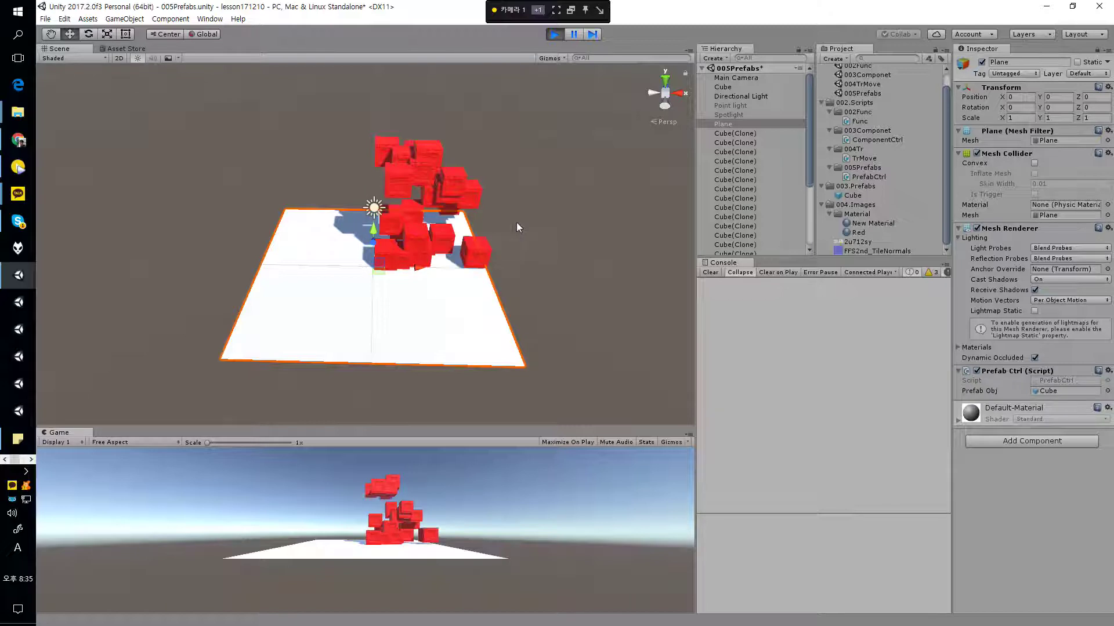
key(space)
key(space)
key(space)
key(space)
key(space)
key(space)
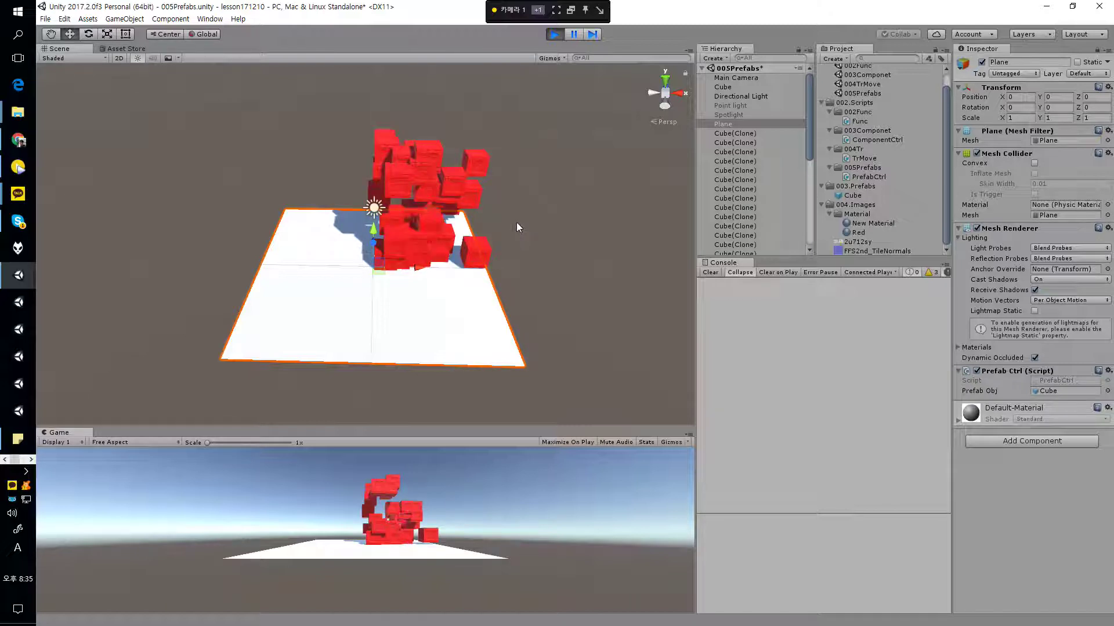
key(space)
key(space)
key(space)
key(space)
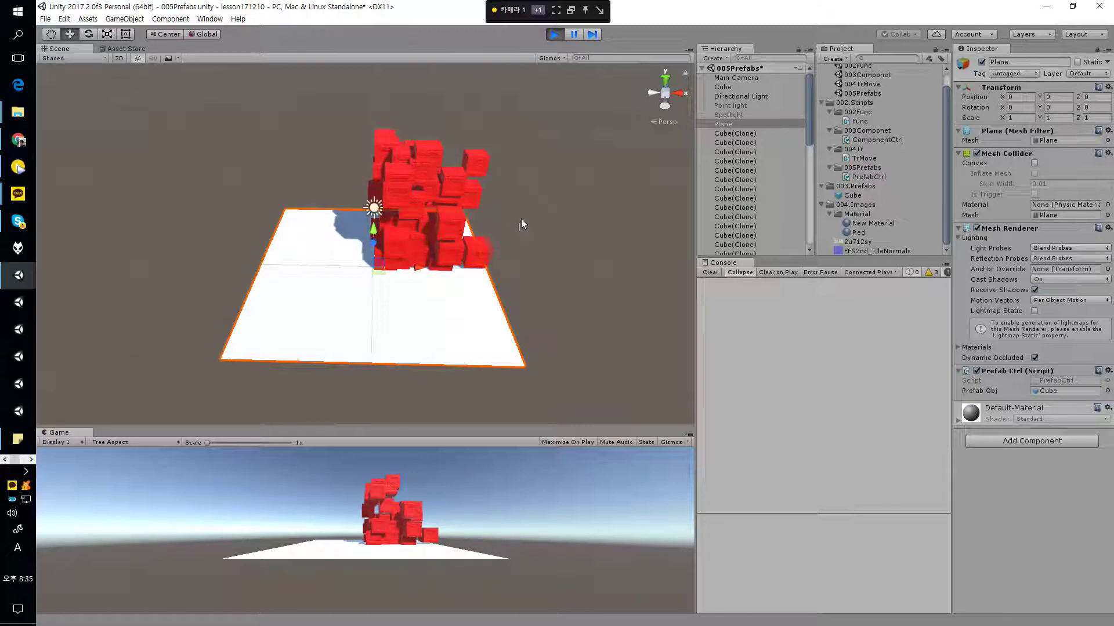
Examine the spread of the spawned cubes from several angles, then stop the running scene
alt+drag(521, 219, 421, 198)
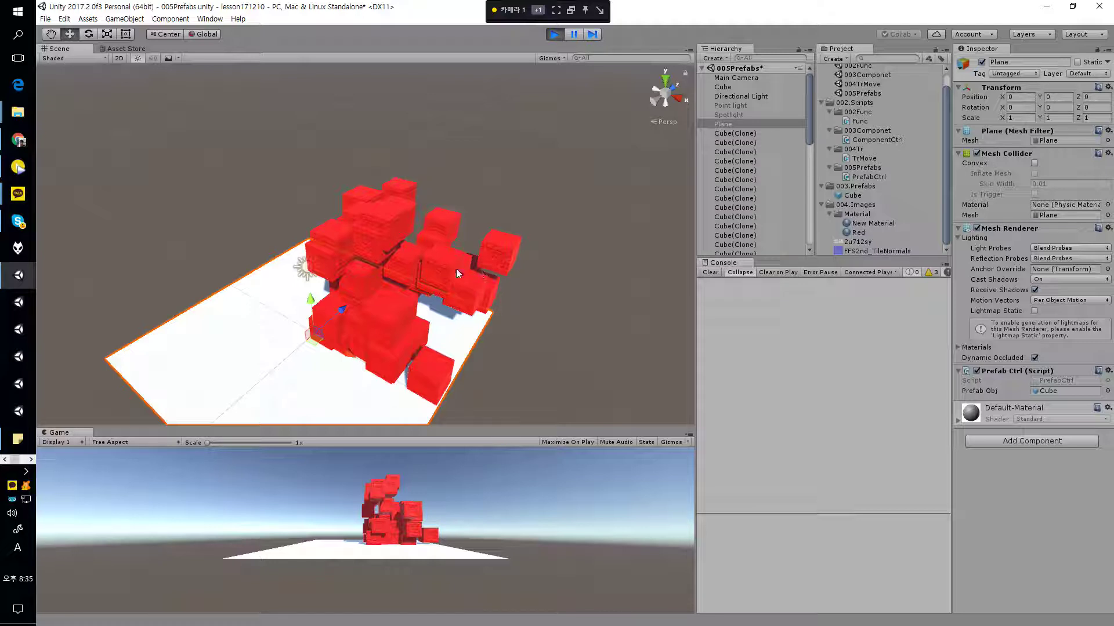
key(alt)
alt+drag(489, 284, 354, 281)
mouse_move(353, 280)
right_down()
mouse_move(349, 239)
mouse_move(352, 263)
right_up()
key(s)
key(w)
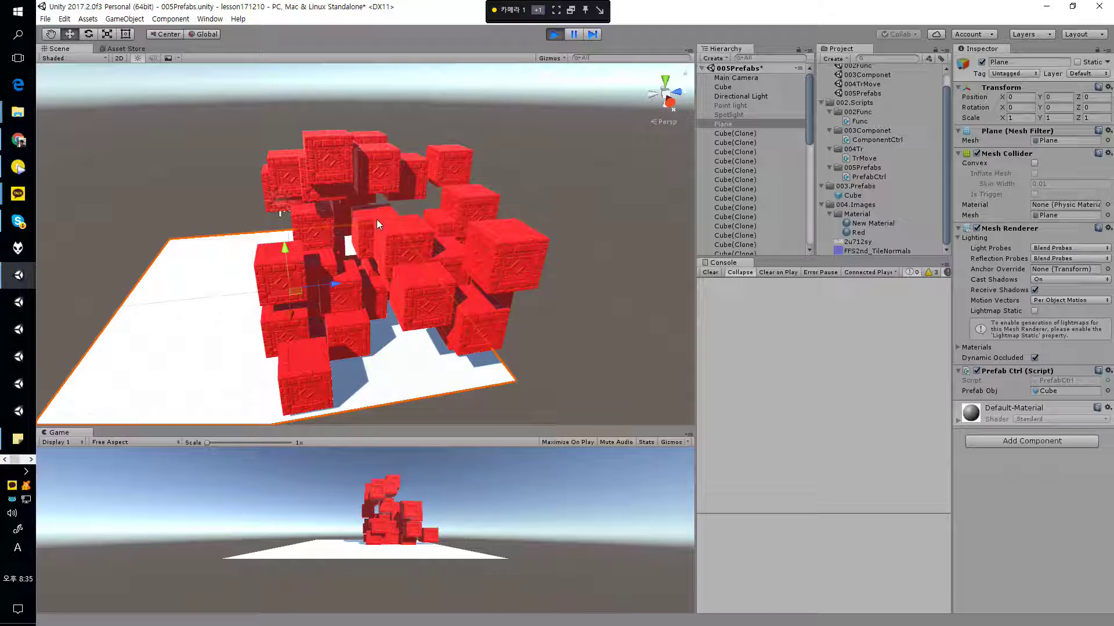
click(553, 34)
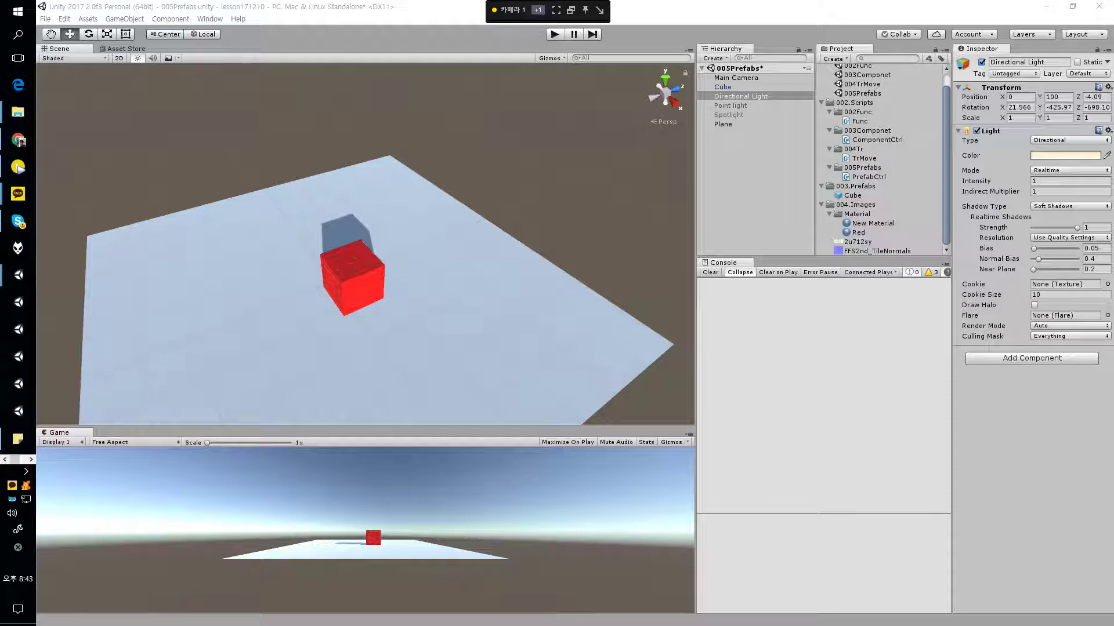
Add a second directional light to the 005Prefabs scene
click(742, 162)
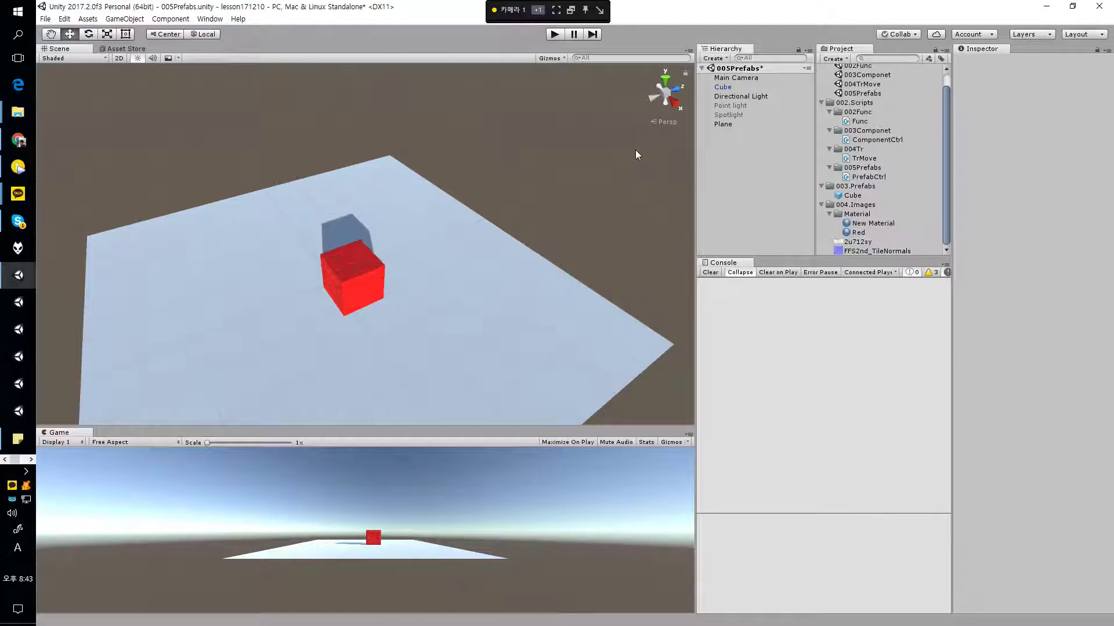
click(752, 97)
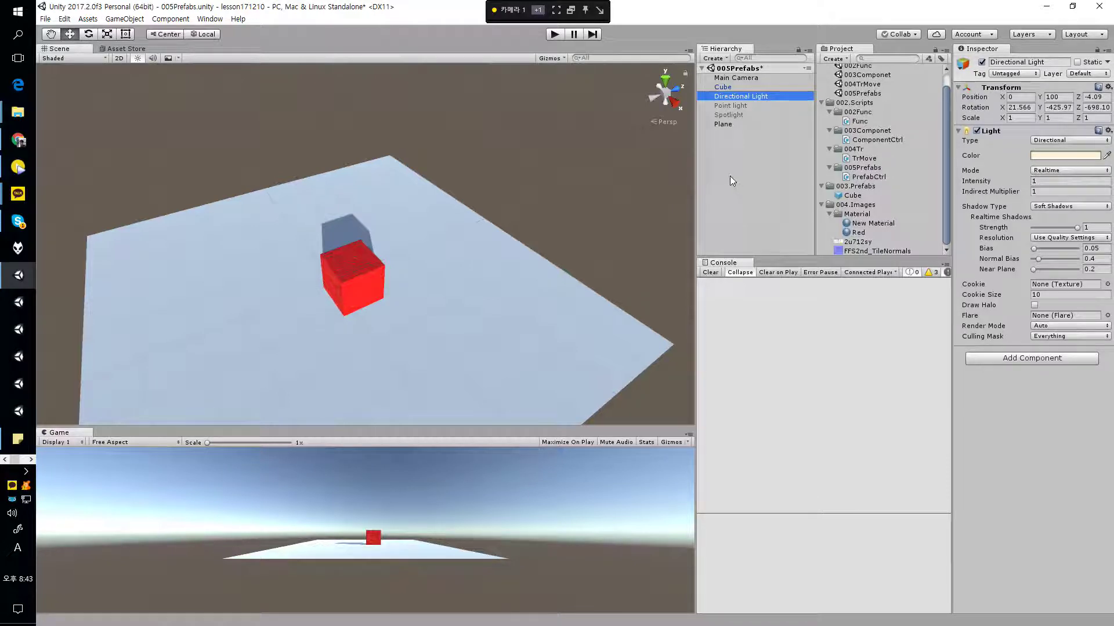
right_click(730, 159)
click(729, 158)
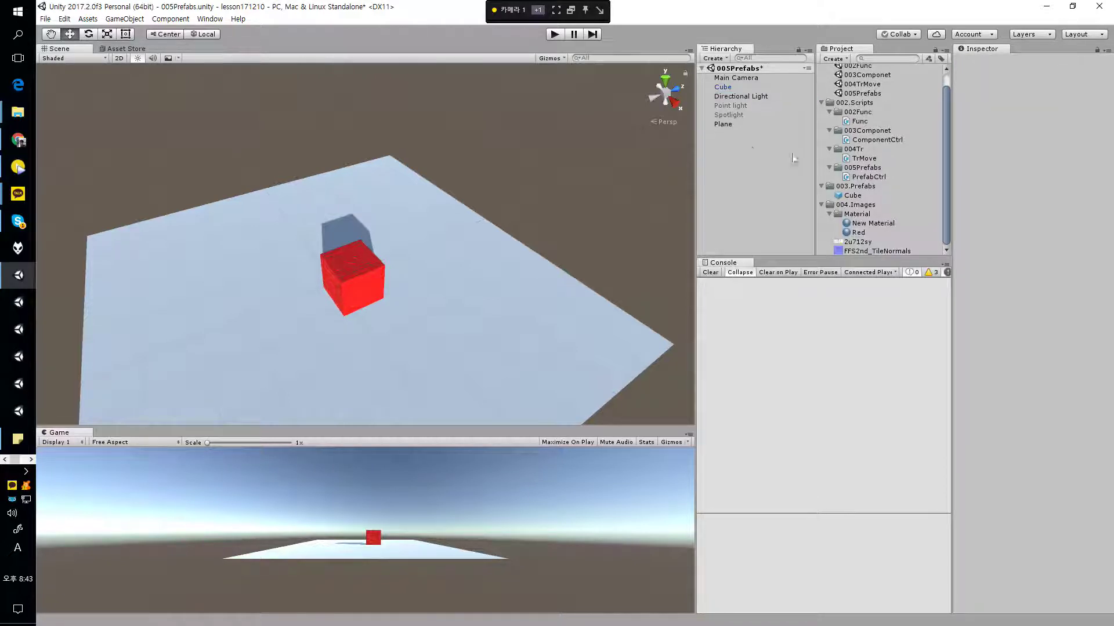
right_click(725, 156)
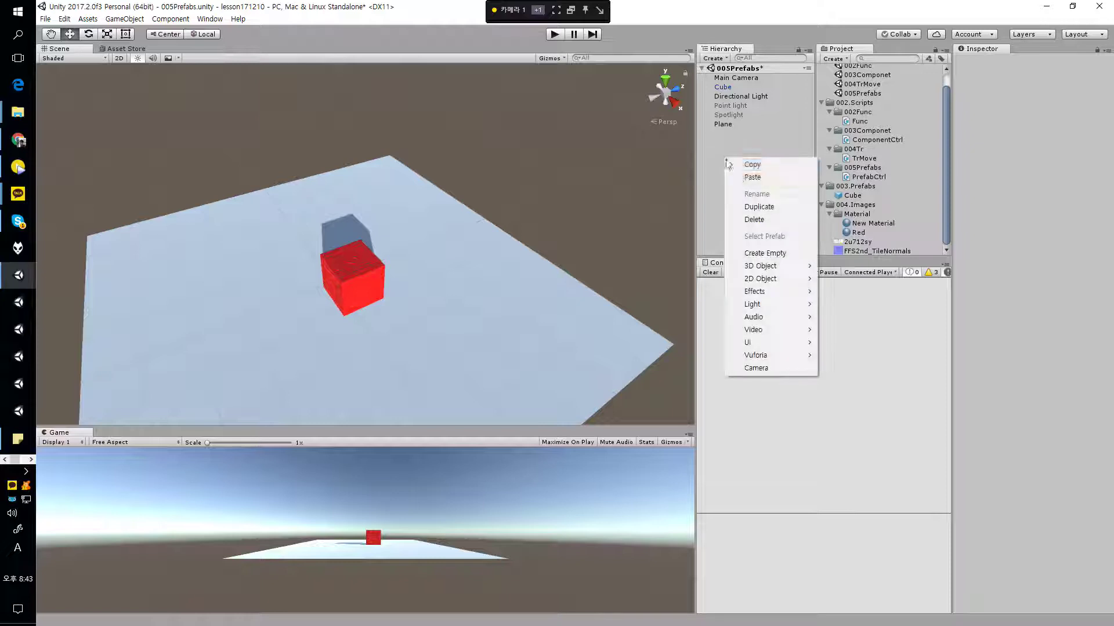
mouse_move(753, 305)
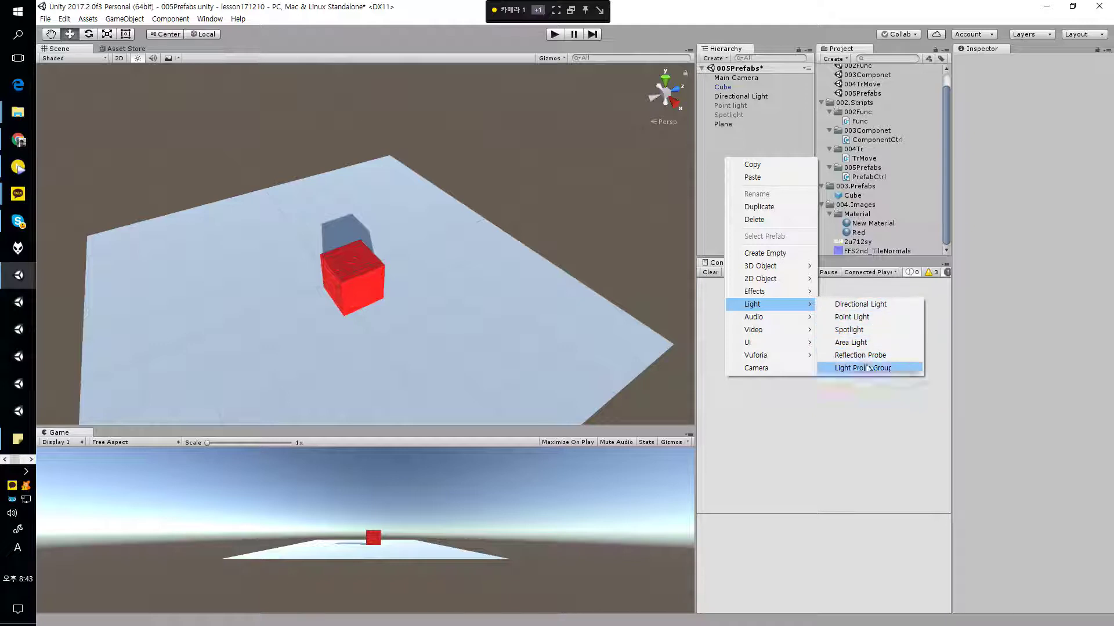
click(871, 304)
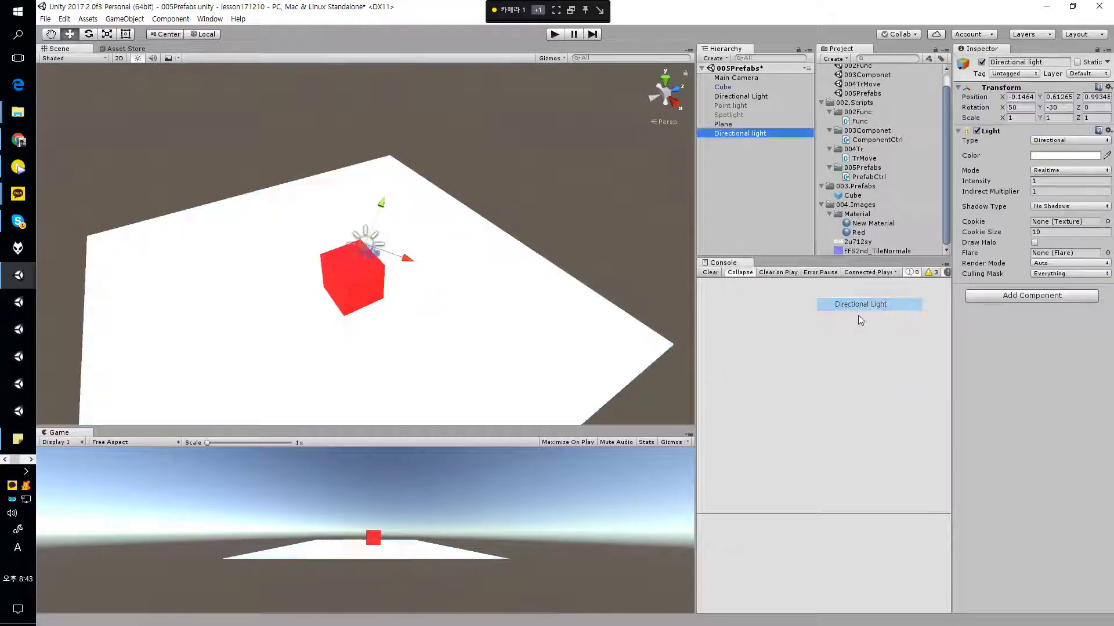
Move the newly added directional light to about X -2.17, Z -0.18, then delete it
middle_drag(401, 253, 435, 293)
drag(436, 296, 340, 223)
click(737, 155)
click(742, 133)
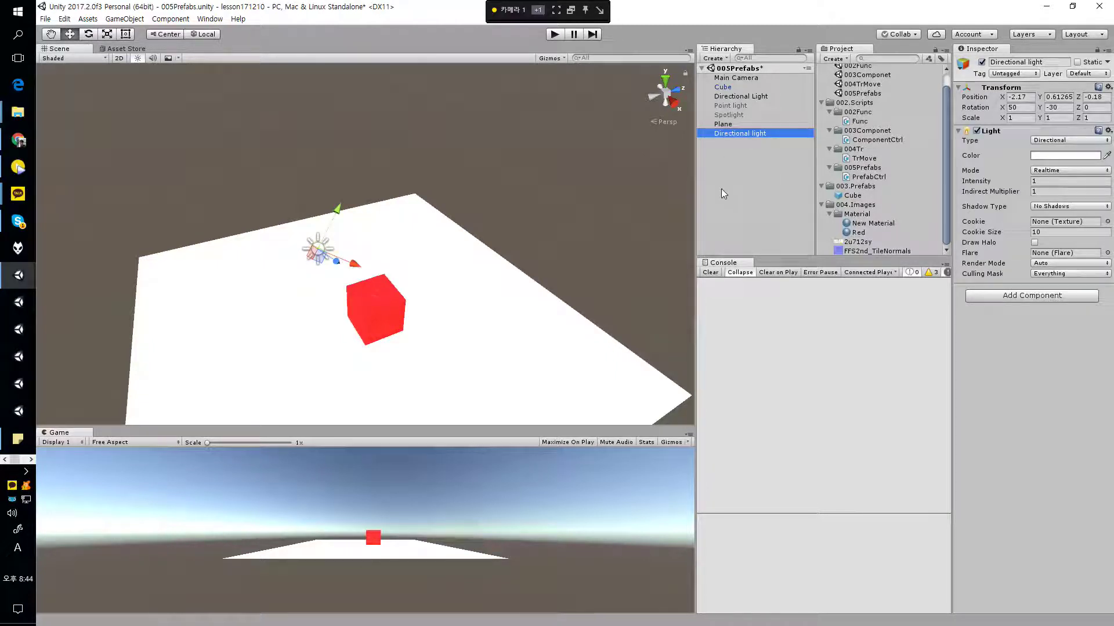
key(Delete)
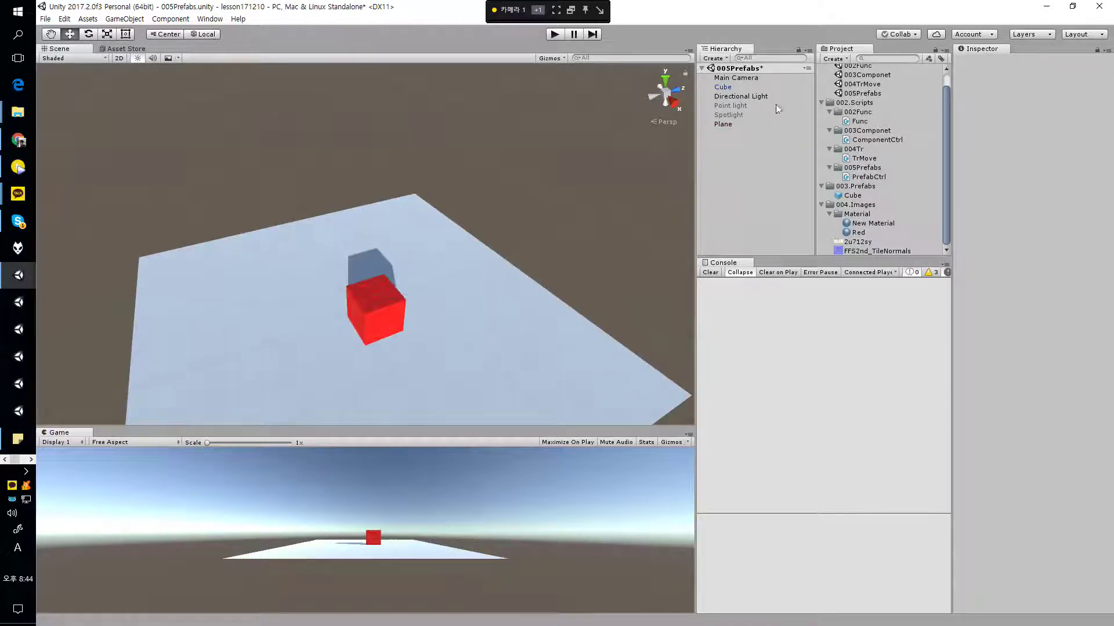
Lower the original Directional Light to a Y position of 10 and then 2
click(751, 98)
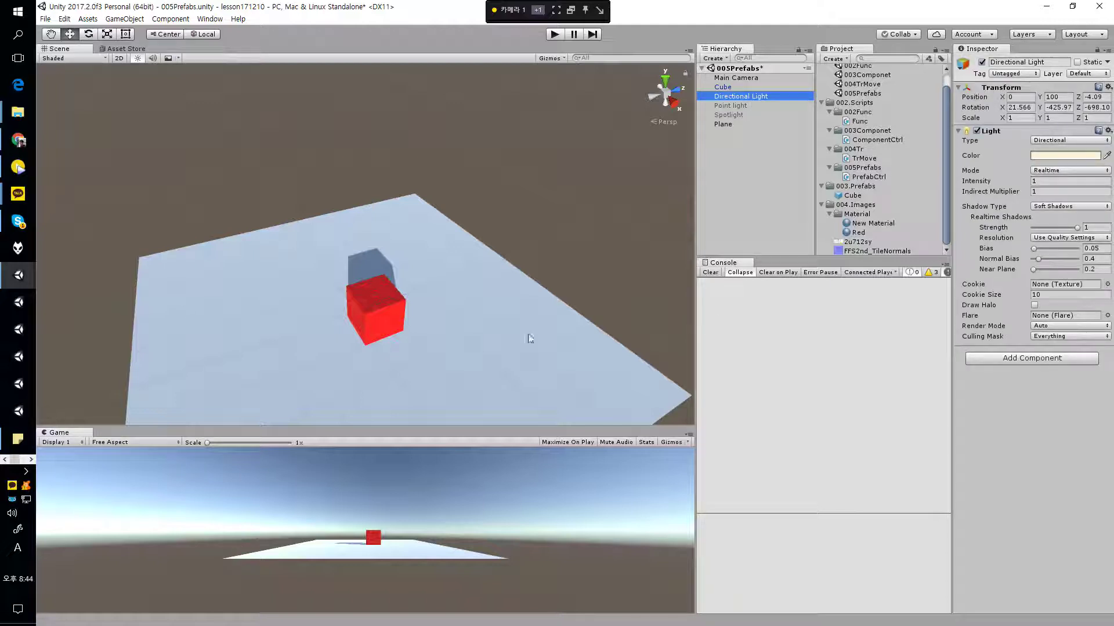
alt+drag(528, 338, 327, 307)
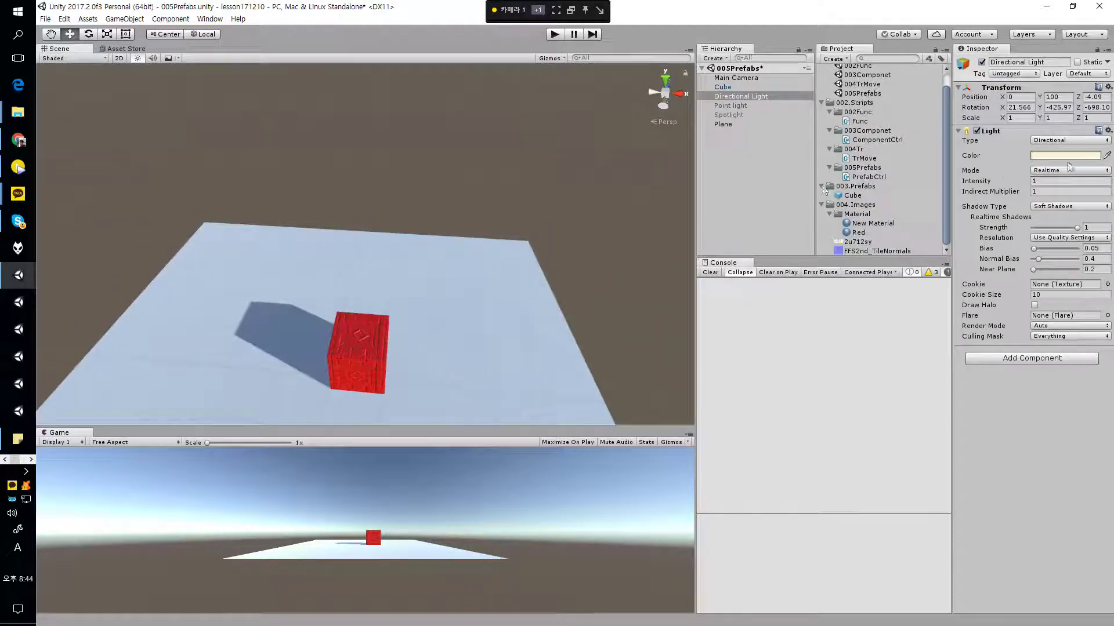
click(1060, 97)
alt+drag(323, 236, 364, 166)
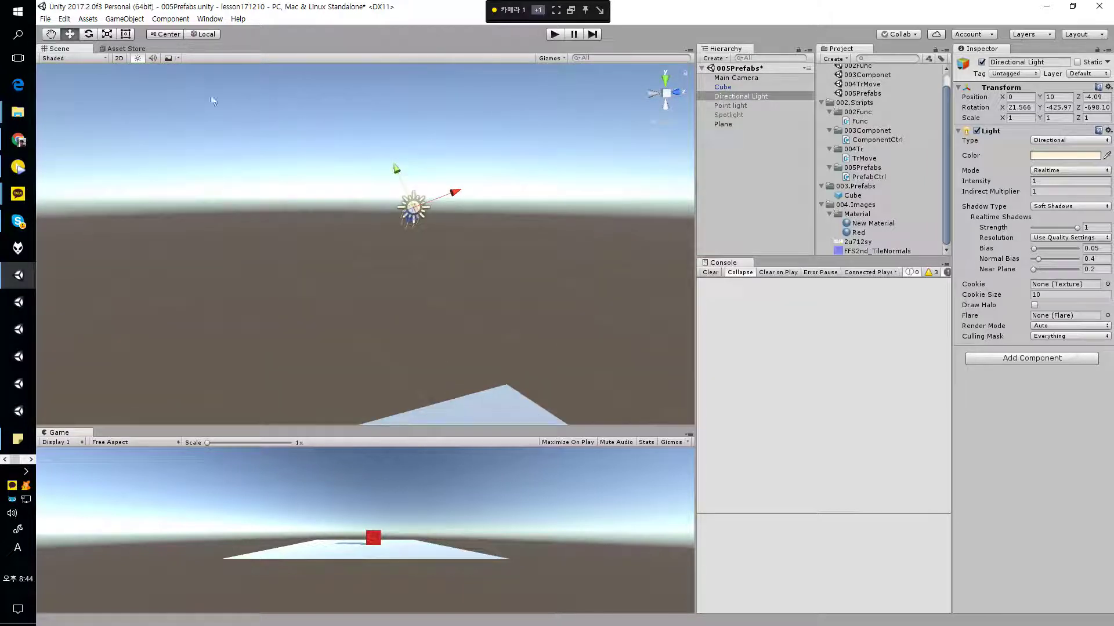
click(1058, 97)
text(2)
alt+drag(378, 274, 467, 284)
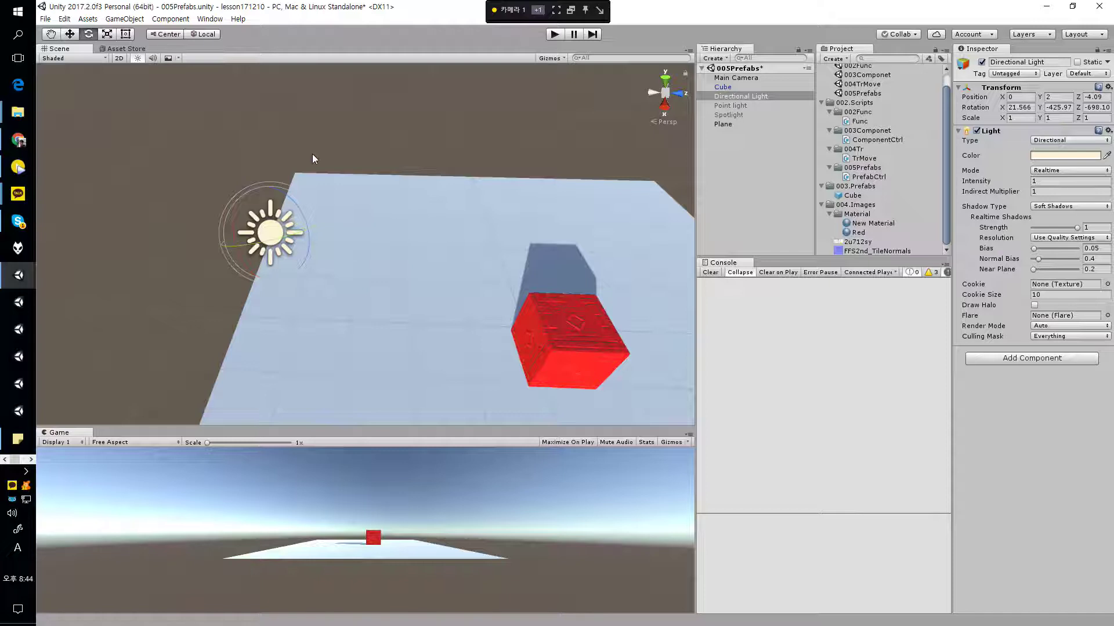
Rotate the Directional Light to about X 31.7, Y -576.3, Z -782.1 so the cube's shadow falls in another direction
right_drag(313, 156, 358, 225)
mouse_move(357, 222)
mouse_down()
mouse_move(350, 162)
mouse_move(308, 187)
mouse_move(325, 160)
mouse_move(374, 152)
mouse_move(422, 186)
mouse_move(477, 136)
mouse_move(375, 243)
mouse_move(373, 227)
mouse_move(284, 220)
mouse_move(279, 169)
mouse_move(315, 159)
mouse_move(294, 223)
mouse_move(315, 174)
mouse_move(437, 134)
mouse_move(423, 138)
mouse_up()
alt+drag(415, 192, 542, 241)
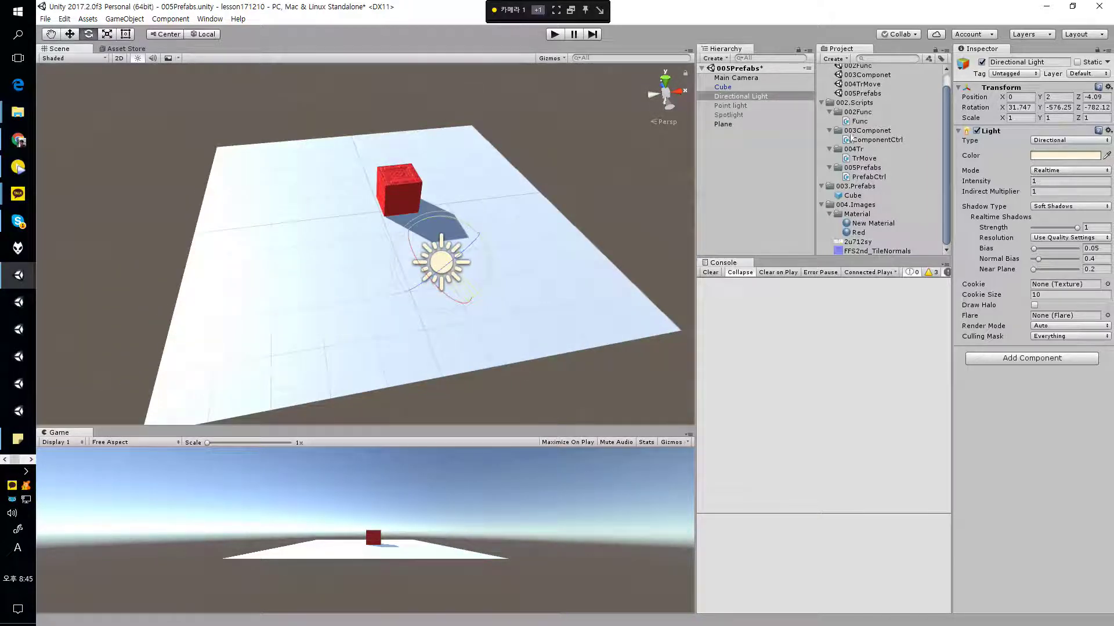
Rotate the Directional Light to about X 25.5, Y -564.4, Z -755.1 and move it to about X -0.71, Y 3.14, Z -4.0
mouse_move(438, 285)
mouse_down()
mouse_move(475, 223)
mouse_move(391, 251)
mouse_move(405, 289)
mouse_move(443, 295)
mouse_move(459, 244)
mouse_move(517, 219)
mouse_move(425, 267)
mouse_move(299, 216)
mouse_up()
key(w)
scroll(298, 216, up, 3)
drag(351, 250, 332, 160)
mouse_move(256, 207)
right_down()
mouse_move(373, 226)
mouse_move(429, 210)
mouse_move(425, 191)
mouse_move(388, 186)
mouse_move(242, 199)
right_up()
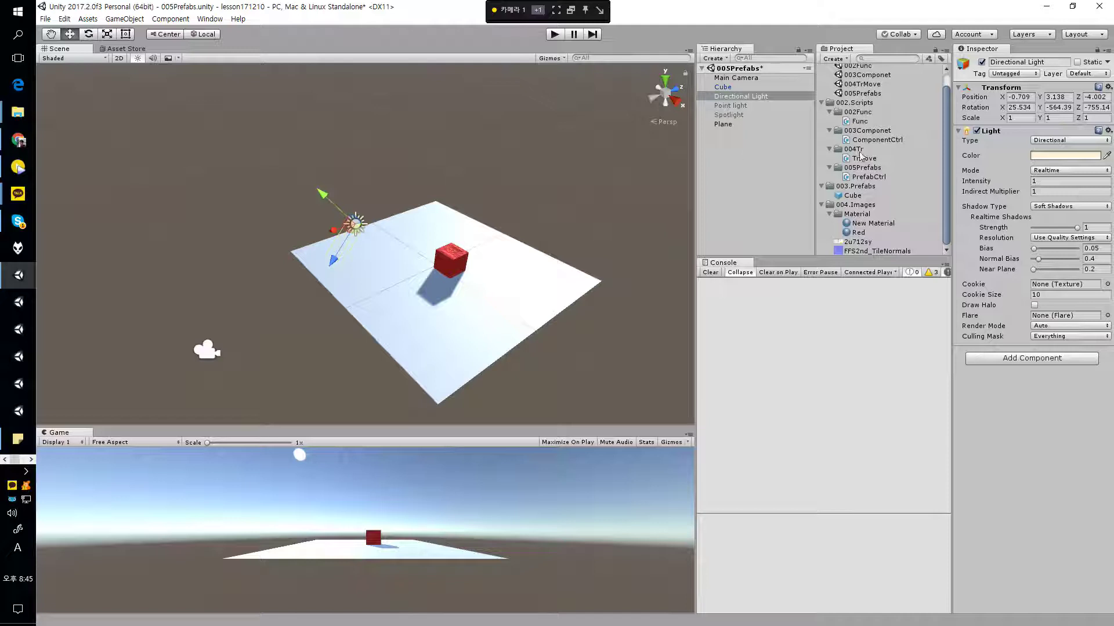
Darken the Directional Light's color to a near-black grey of about #171717
click(1067, 156)
drag(638, 272, 582, 292)
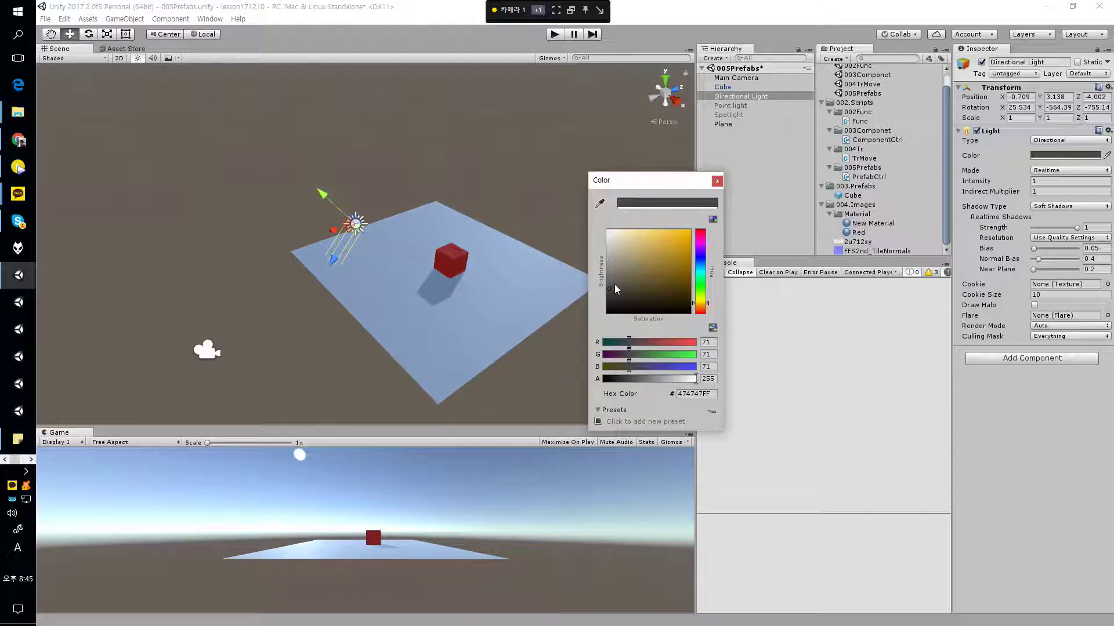
click(704, 255)
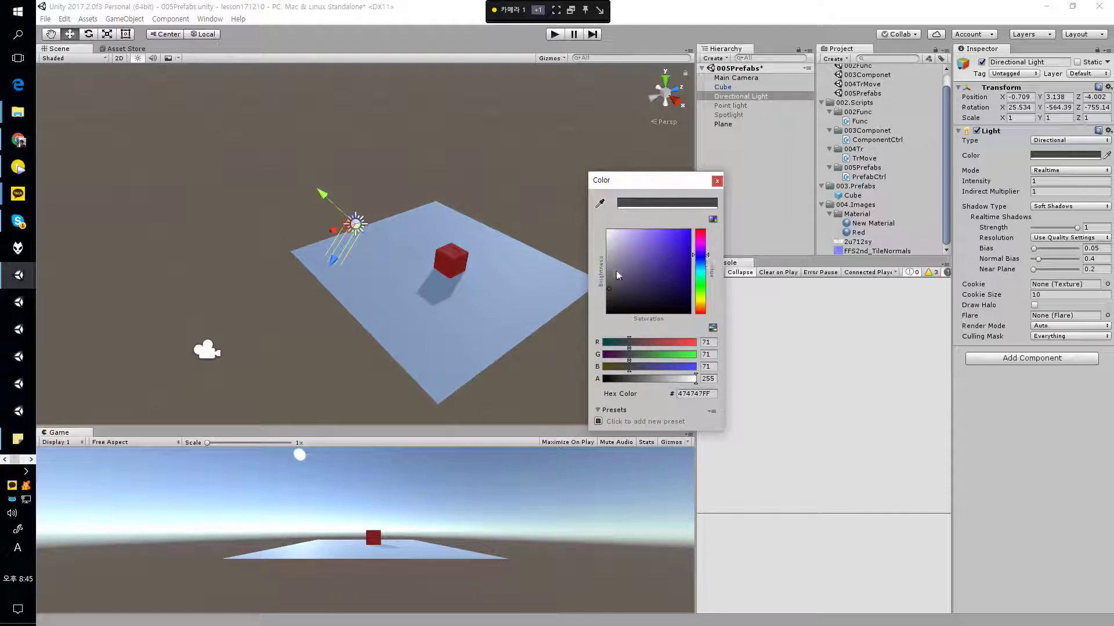
drag(618, 275, 610, 299)
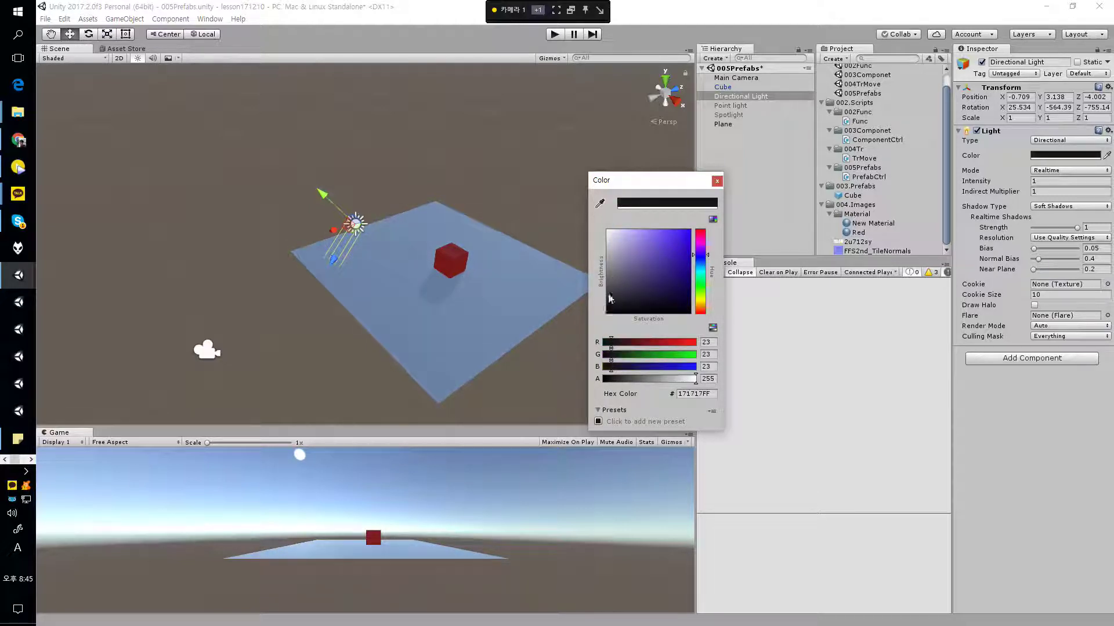
click(717, 181)
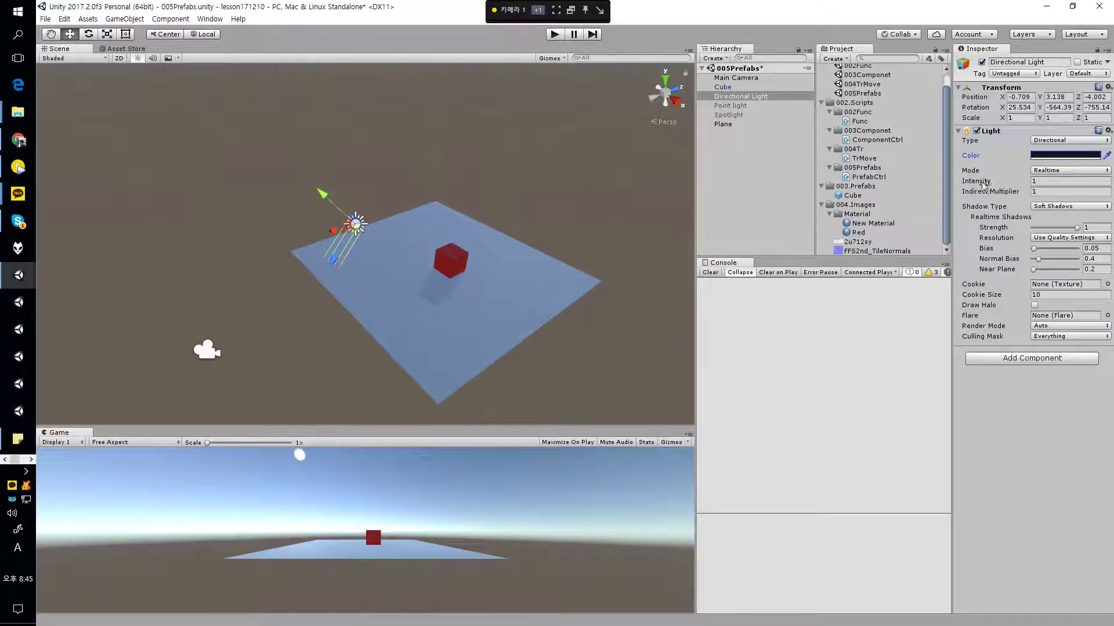
Lower the Directional Light's intensity to 0, try 0.5, and settle on 0.2
drag(984, 185, 915, 188)
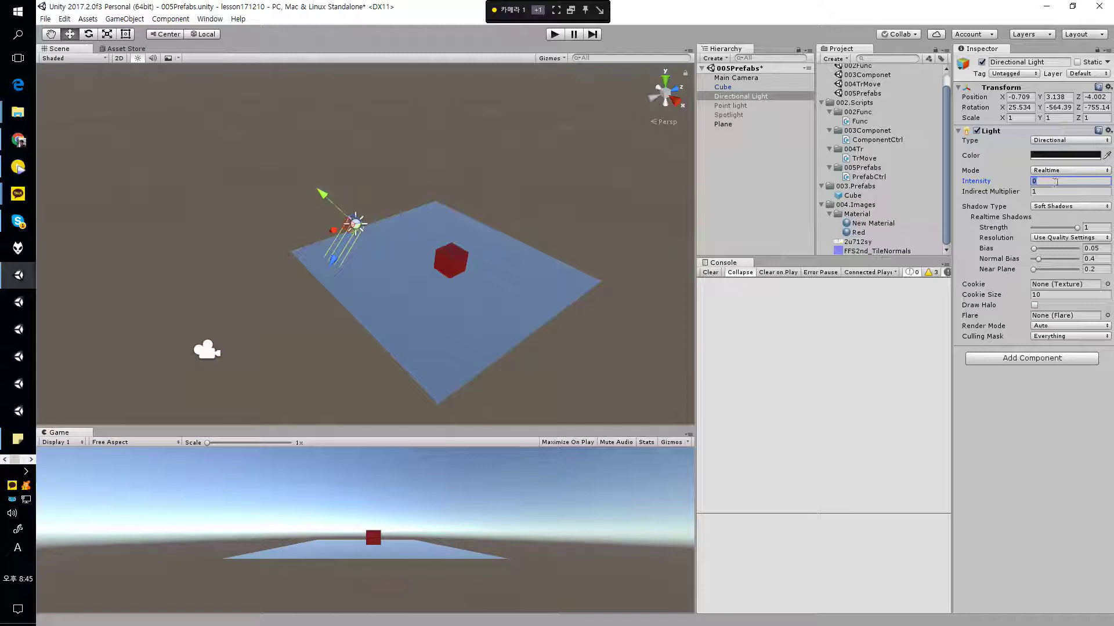
text(0.5)
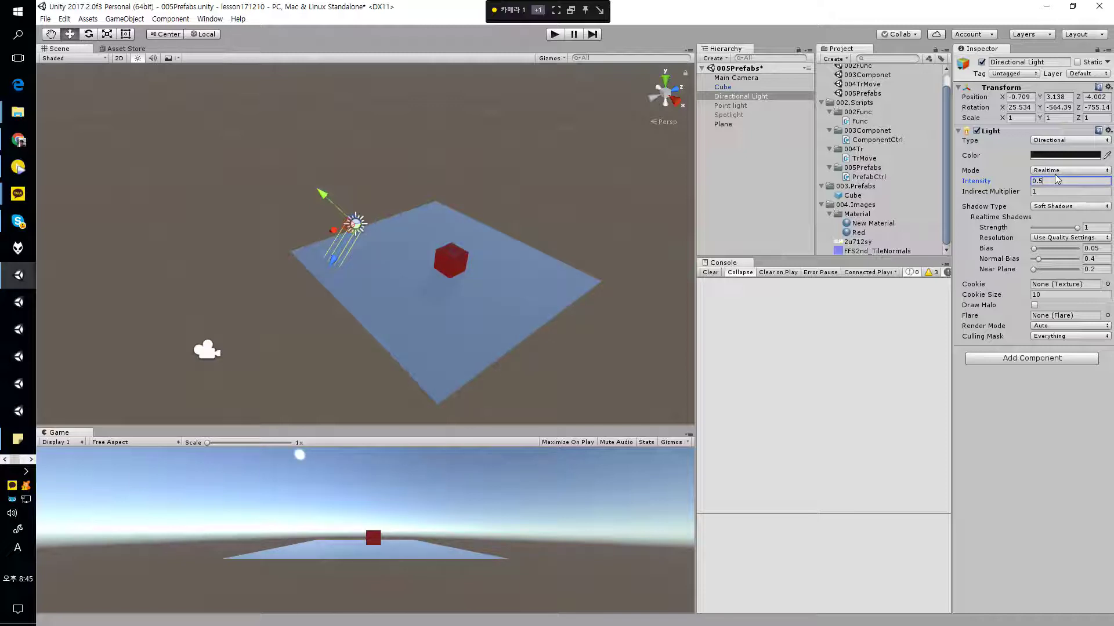
key(BackSpace)
text(2)
mouse_move(294, 243)
alt+mouse_down()
mouse_move(462, 229)
mouse_move(454, 240)
mouse_move(303, 231)
alt+mouse_up()
click(812, 164)
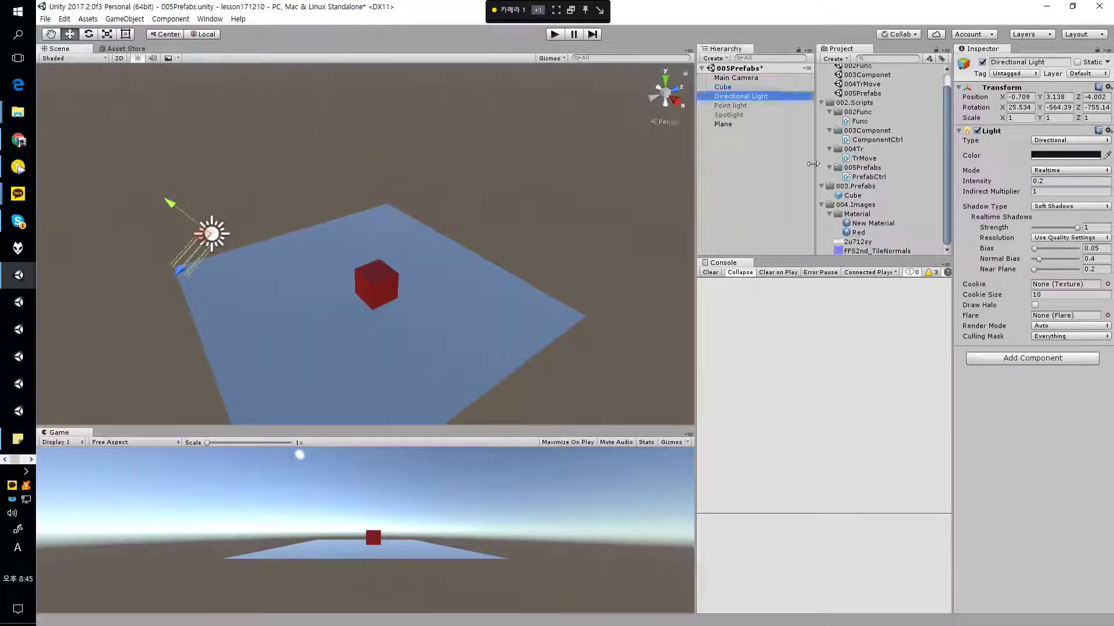
Raise the Point light to about Y 3.27, Z -0.45 and activate it in the scene
click(718, 180)
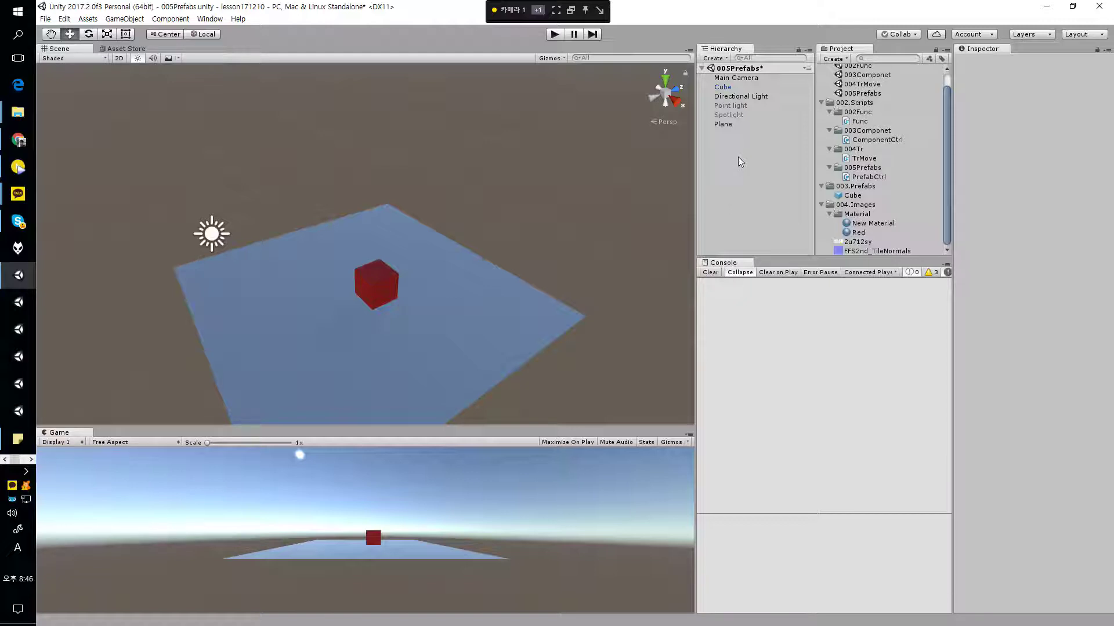
click(771, 105)
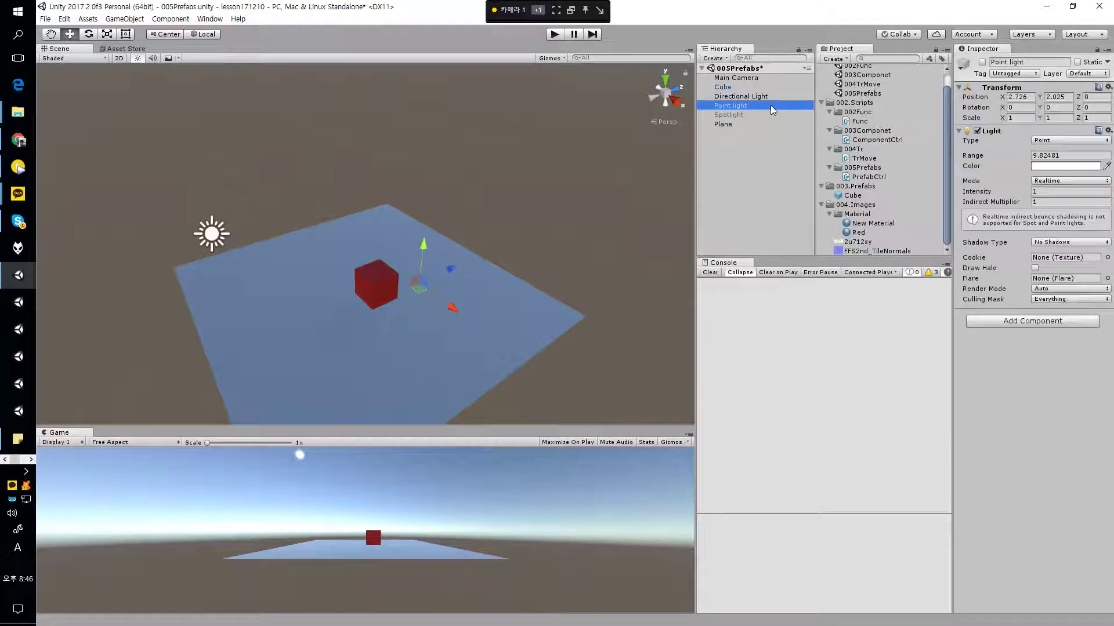
drag(419, 257, 422, 225)
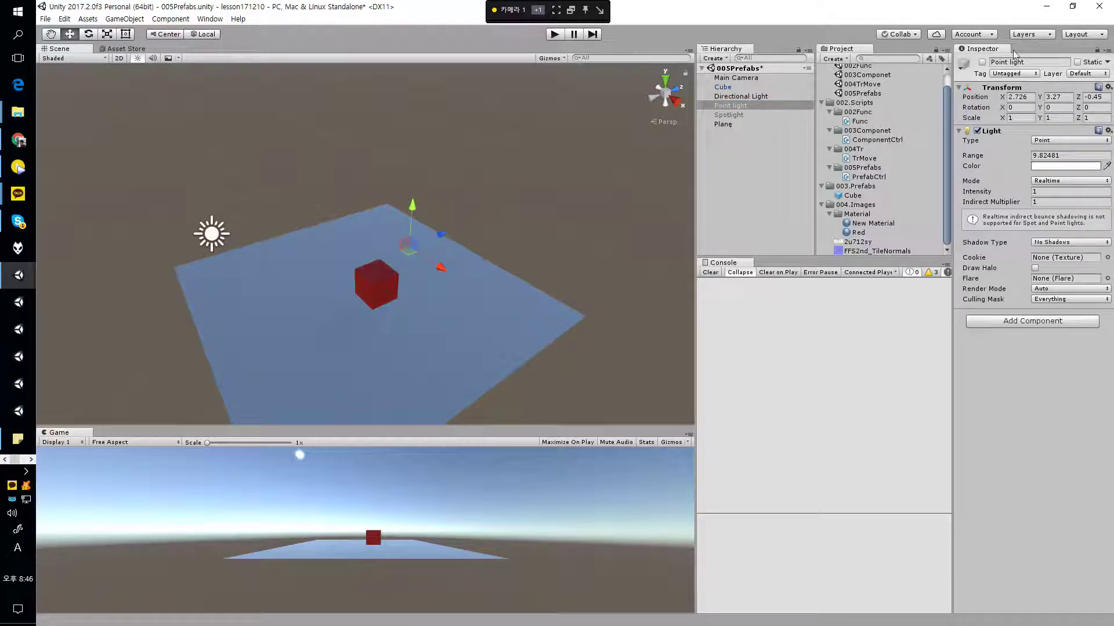
click(982, 62)
alt+drag(455, 228, 176, 198)
key(s)
mouse_move(176, 198)
right_down()
mouse_move(241, 254)
mouse_move(144, 184)
mouse_move(177, 200)
right_up()
alt+drag(231, 201, 343, 239)
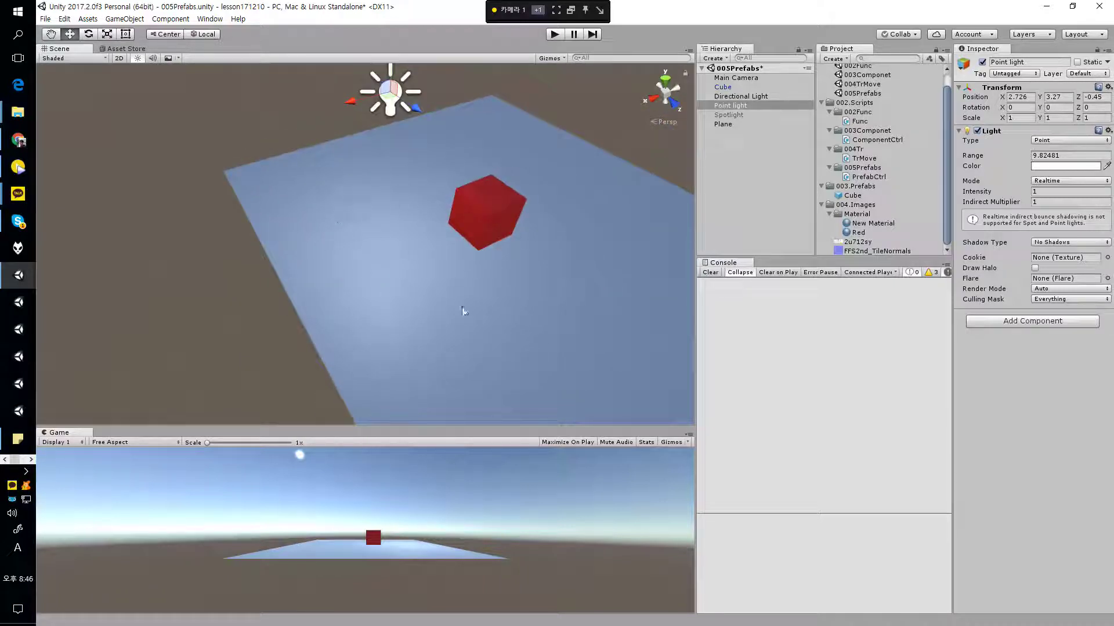
Deactivate the Point light and activate it again to compare the plane's lighting
click(982, 62)
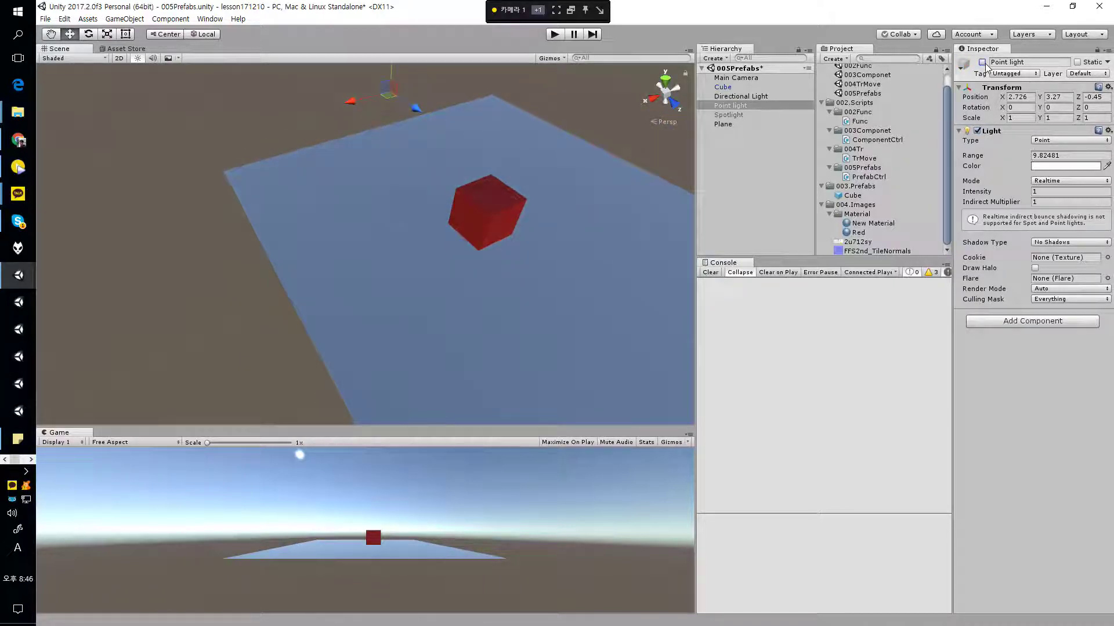
click(984, 63)
alt+drag(493, 176, 399, 140)
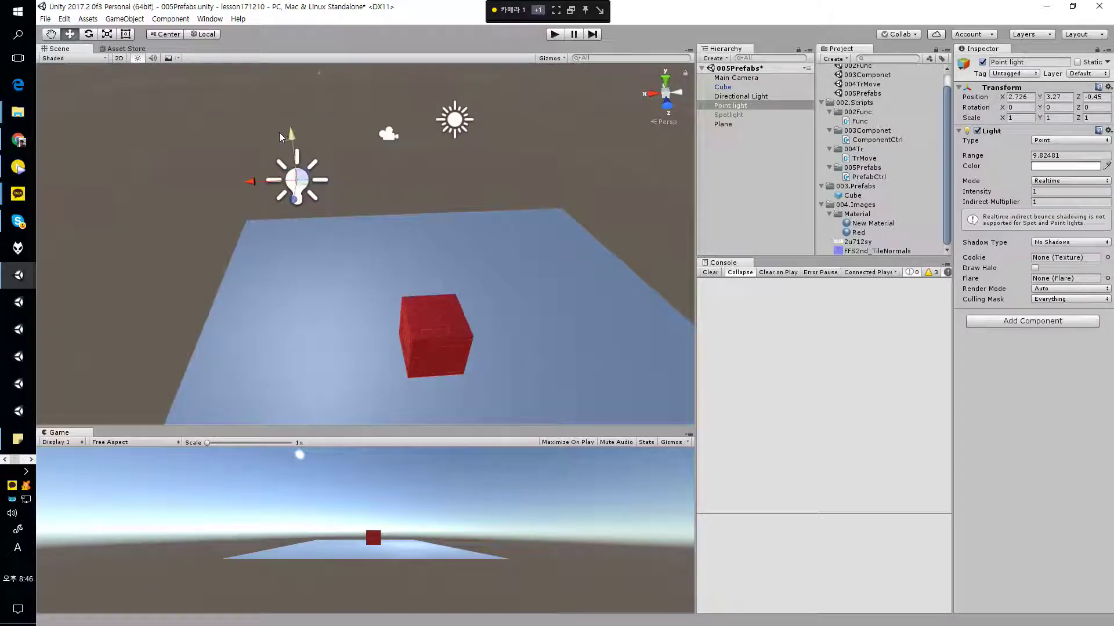
Lower the Point light to about Y 1.71 and shift it to about X 0.93, near the cube
drag(281, 137, 297, 221)
alt+drag(254, 290, 347, 309)
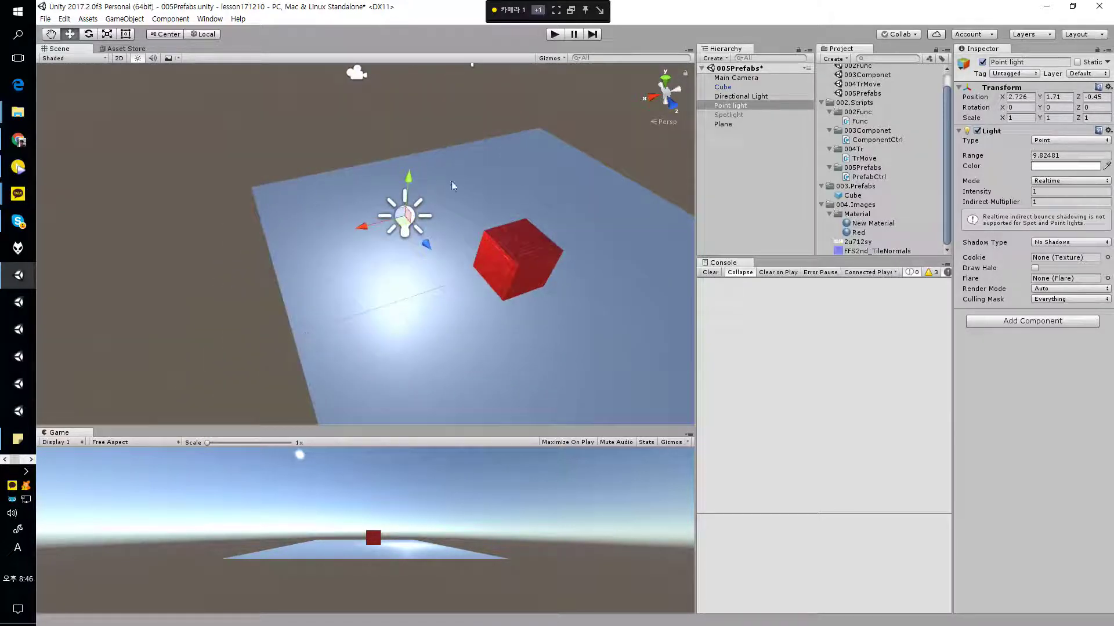
drag(365, 228, 309, 190)
key(s)
right_drag(309, 189, 406, 226)
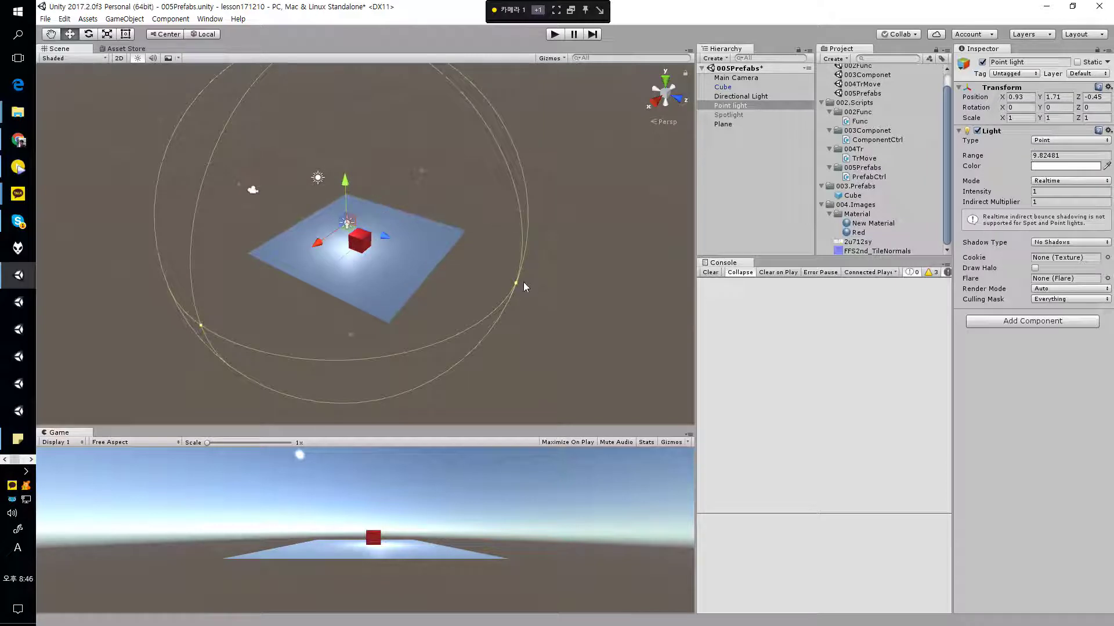
Shrink the Point light's range to about 7.12
drag(513, 283, 450, 274)
key(w)
right_drag(409, 187, 350, 213)
drag(348, 213, 316, 219)
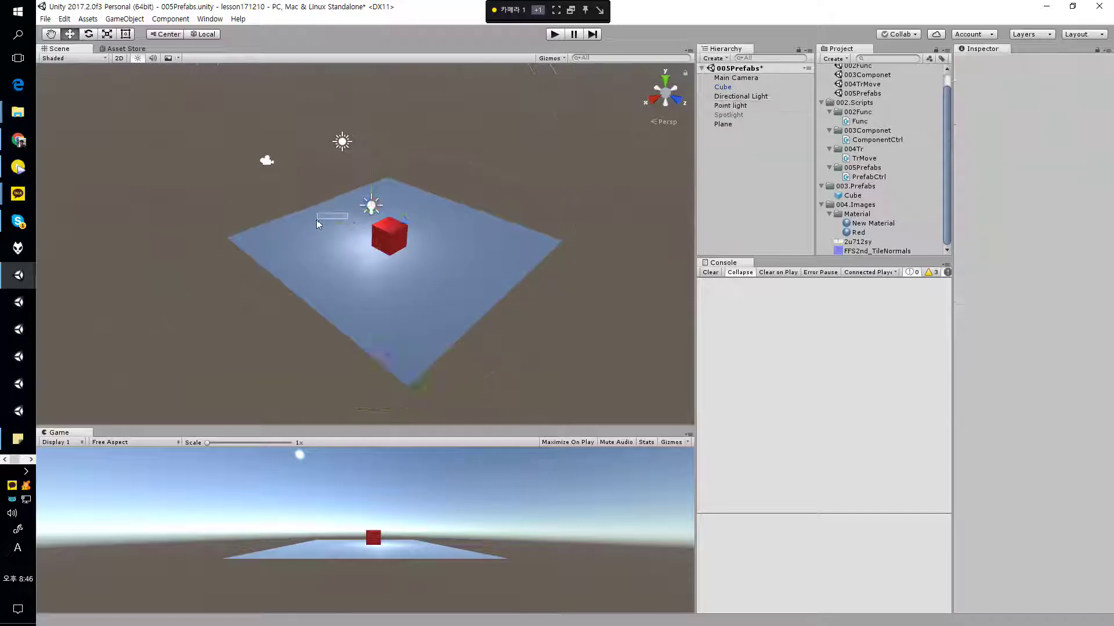
Duplicate the Point light and move the copy to the other side of the cube, at about Z 2.77
click(374, 204)
right_drag(375, 204, 501, 284)
click(603, 256)
right_drag(603, 256, 340, 280)
click(261, 282)
key(ctrl+d)
drag(337, 280, 559, 337)
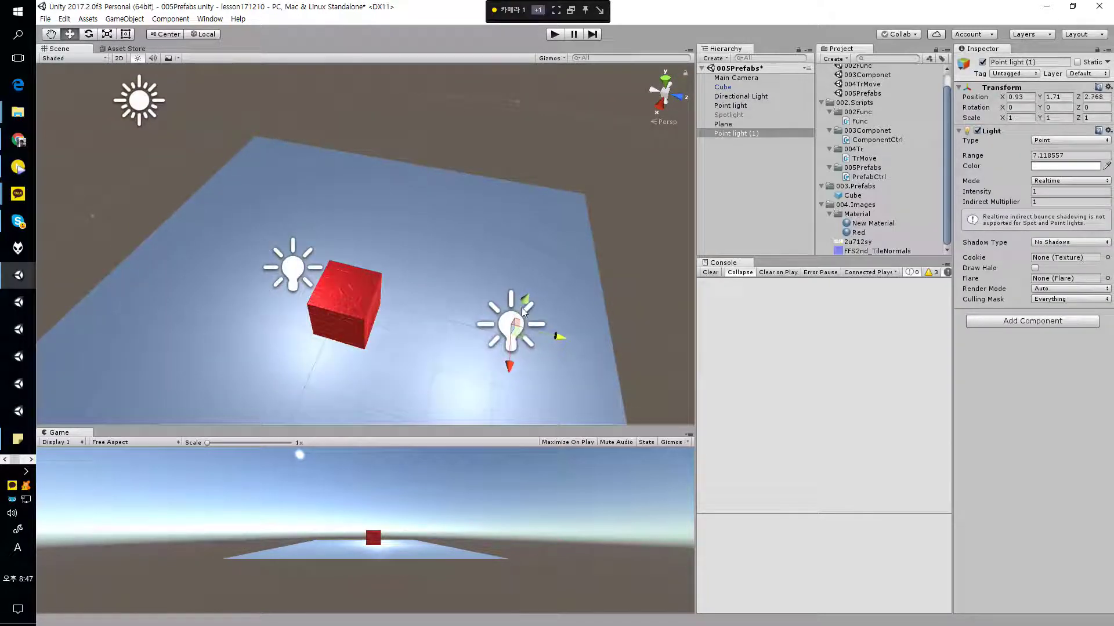
Move the original Point light farther from the cube along Z, away from its copy
click(267, 267)
drag(338, 279, 194, 268)
right_drag(366, 304, 461, 300)
Reduce the duplicated Point light's range to 5.45, then enlarge it slightly to about 5.62
click(512, 244)
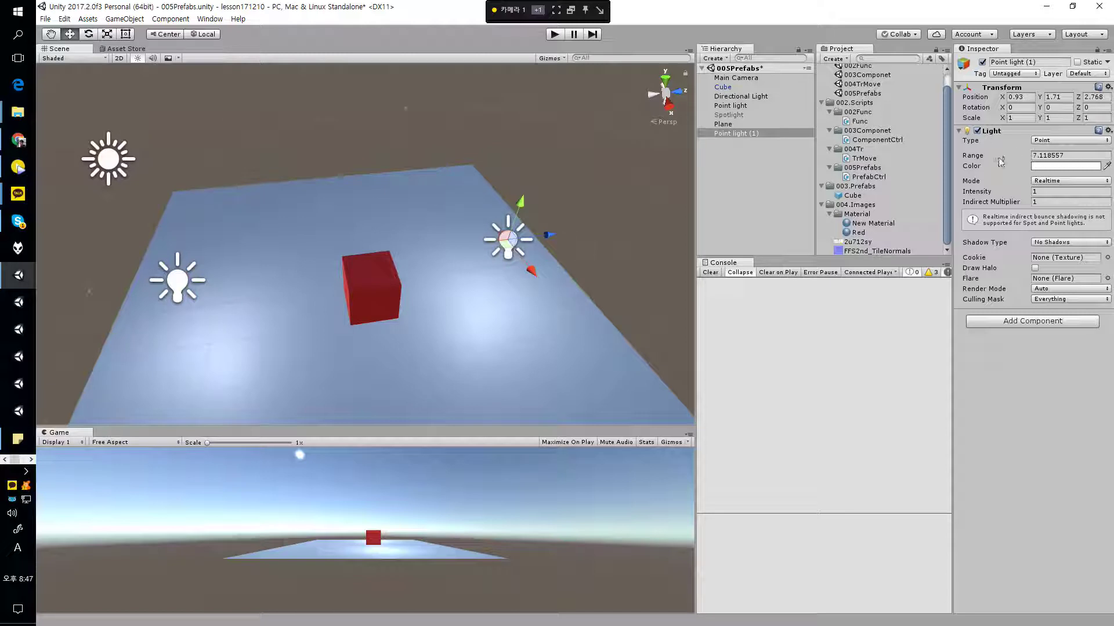
scroll(546, 195, down, 2)
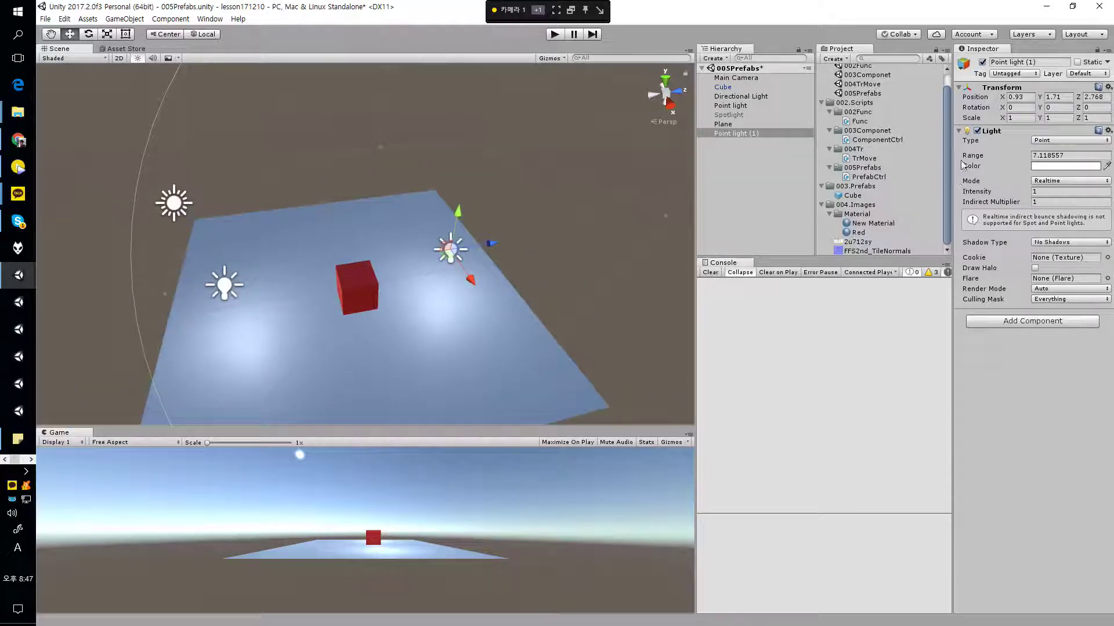
drag(972, 156, 940, 168)
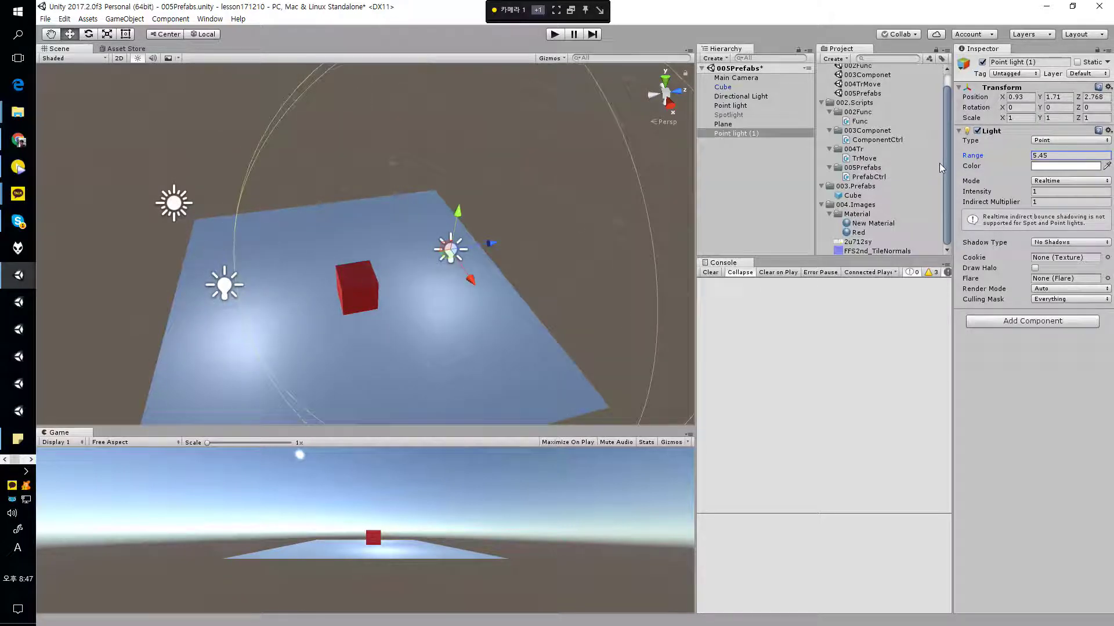
right_drag(516, 203, 528, 200)
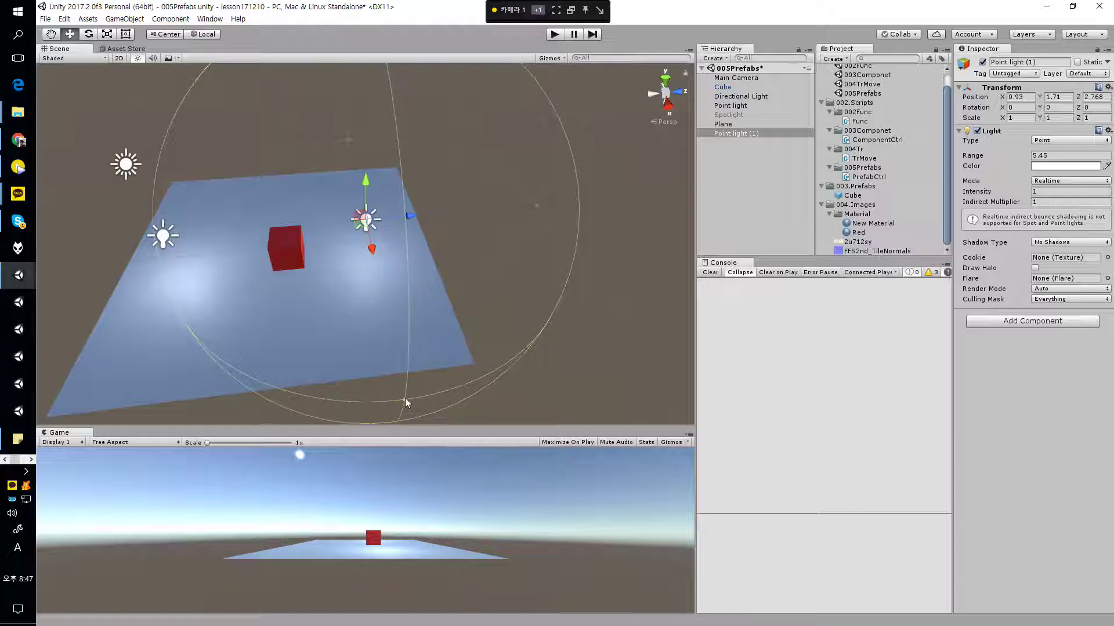
drag(405, 398, 470, 398)
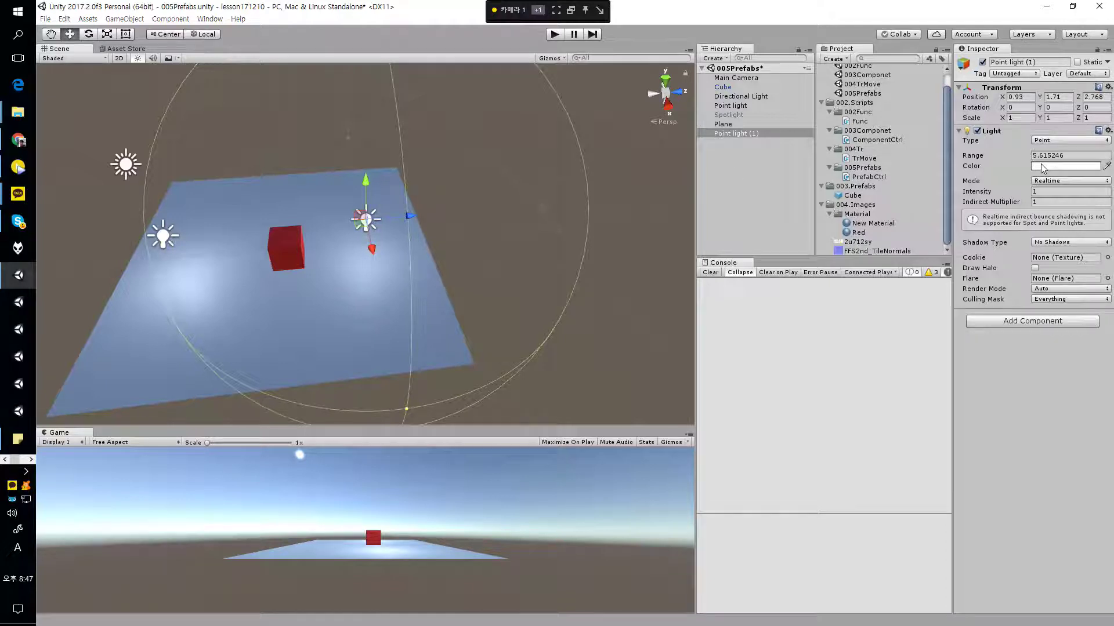
Set the duplicated Point light's color to the blue-violet #5F3EE3 and deselect it
click(1065, 166)
mouse_move(644, 261)
mouse_down()
mouse_move(634, 266)
mouse_move(656, 237)
mouse_move(670, 258)
mouse_move(704, 260)
mouse_move(670, 243)
mouse_move(685, 233)
mouse_up()
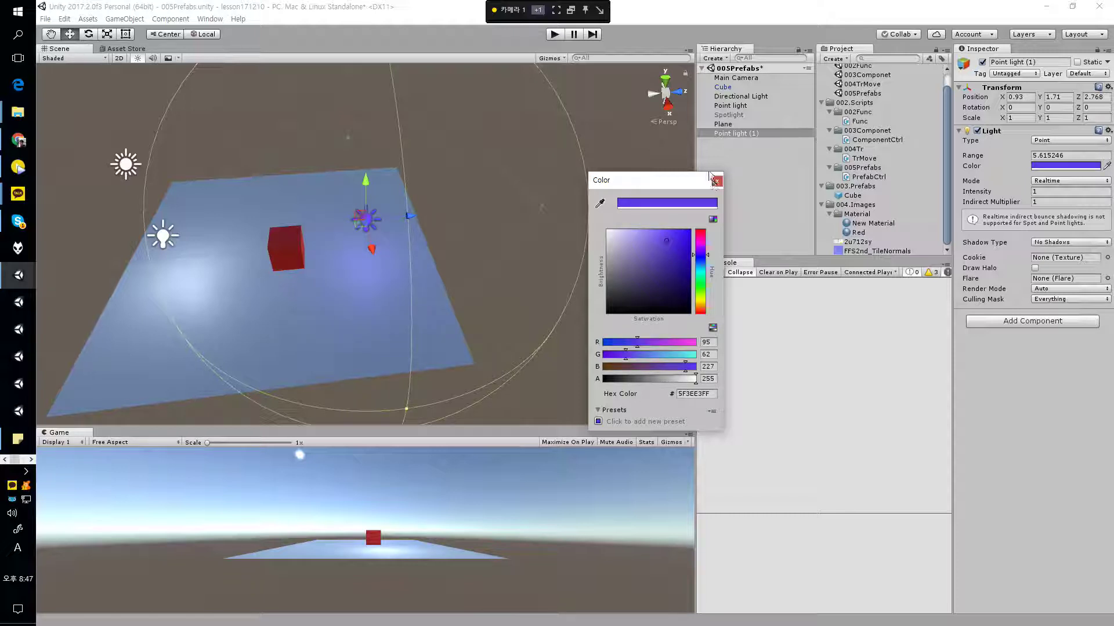
click(717, 180)
alt+drag(455, 201, 607, 268)
click(631, 265)
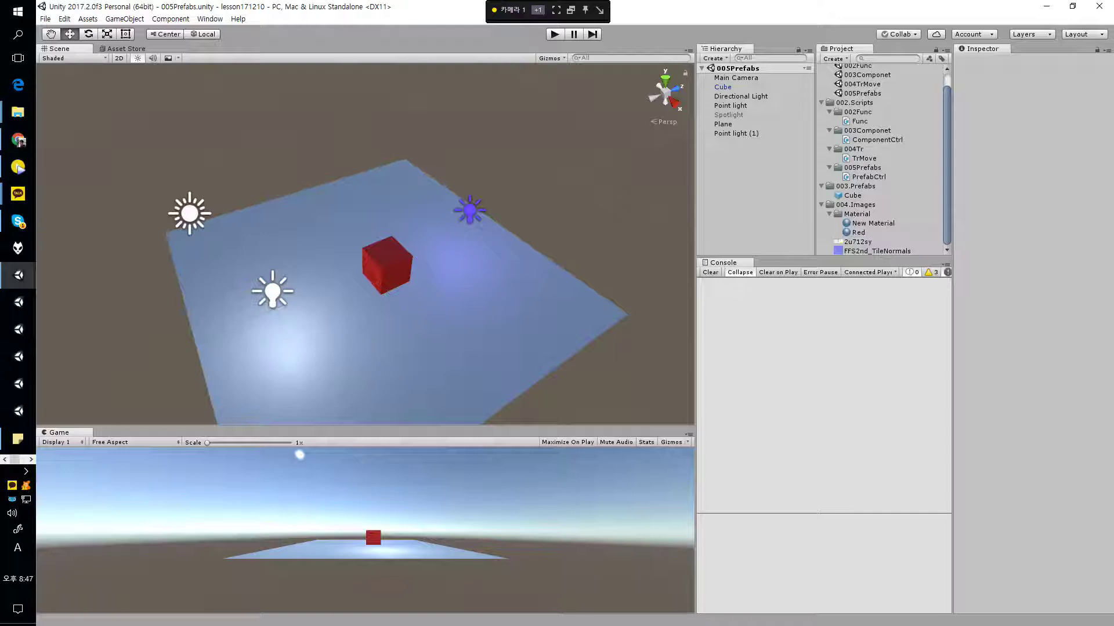
Select the Spotlight above the plane and activate it
click(728, 115)
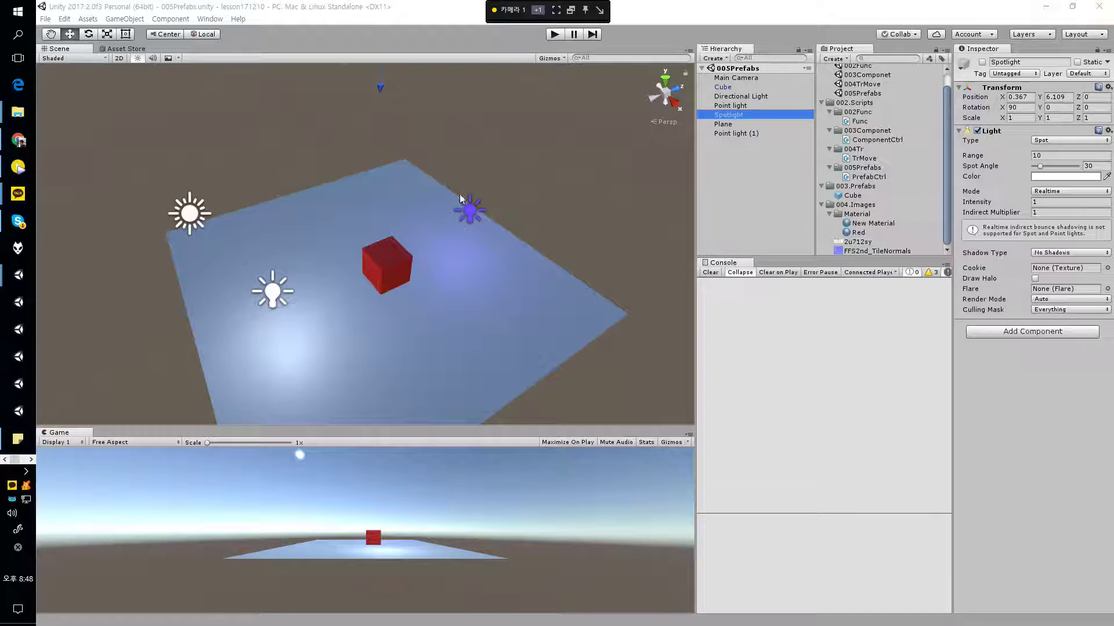
click(722, 170)
right_drag(494, 273, 431, 170)
key(d)
click(728, 115)
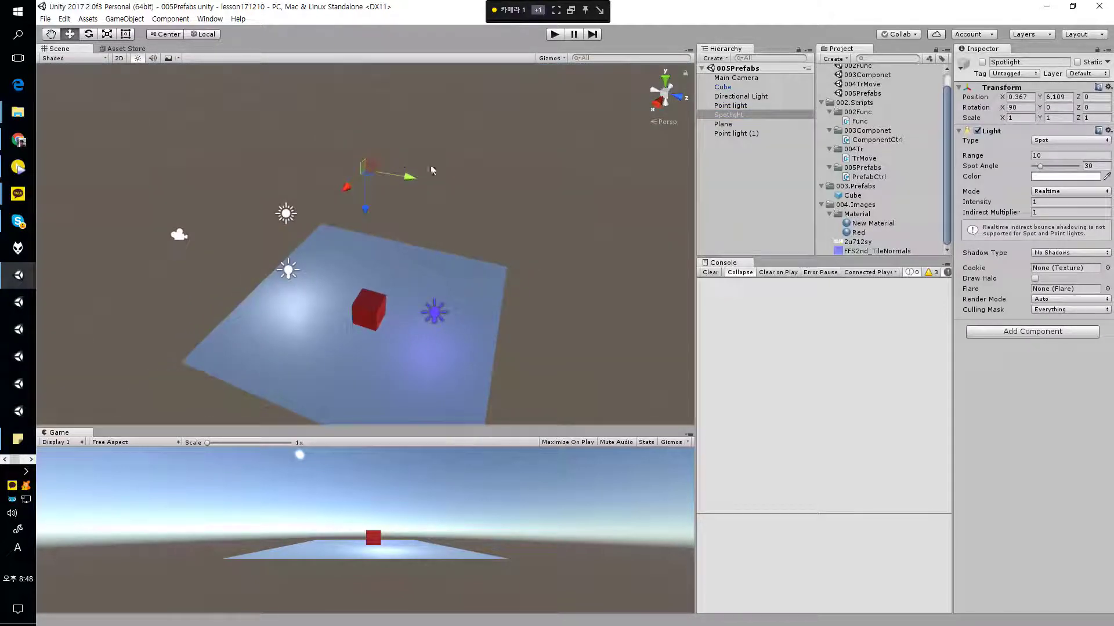
click(981, 63)
Raise the Spotlight to about Y 10.15, then lower it to about Y 7.2 above the cube
right_drag(400, 250, 432, 202)
drag(422, 176, 416, 54)
right_drag(373, 237, 422, 180)
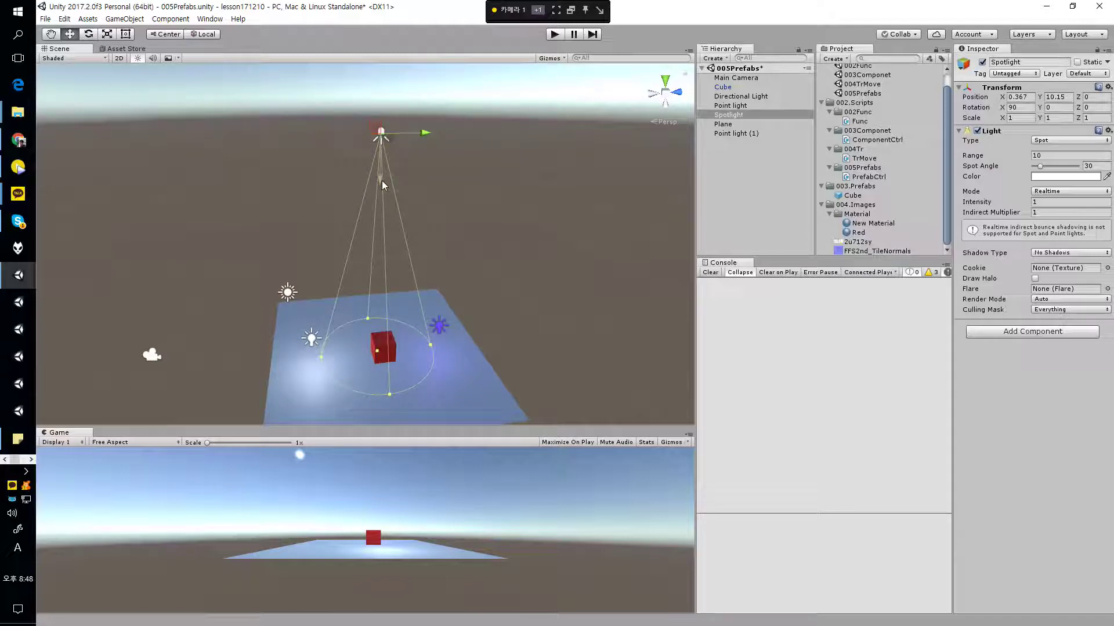
drag(382, 181, 383, 257)
right_drag(392, 261, 387, 294)
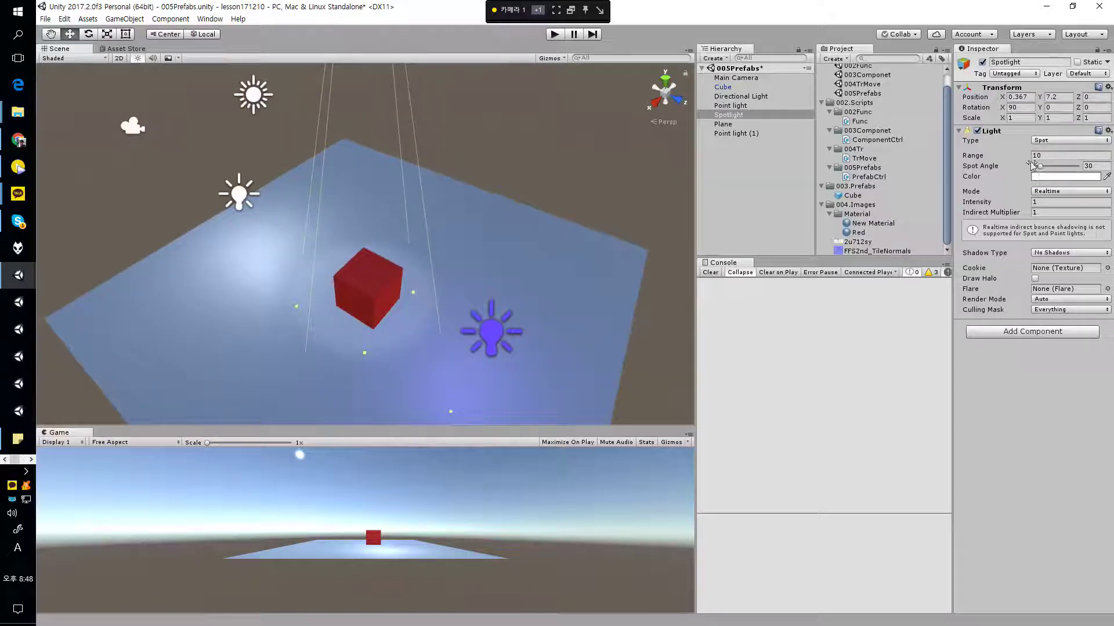
Change the Spotlight's color to a bright yellow-green
click(1047, 177)
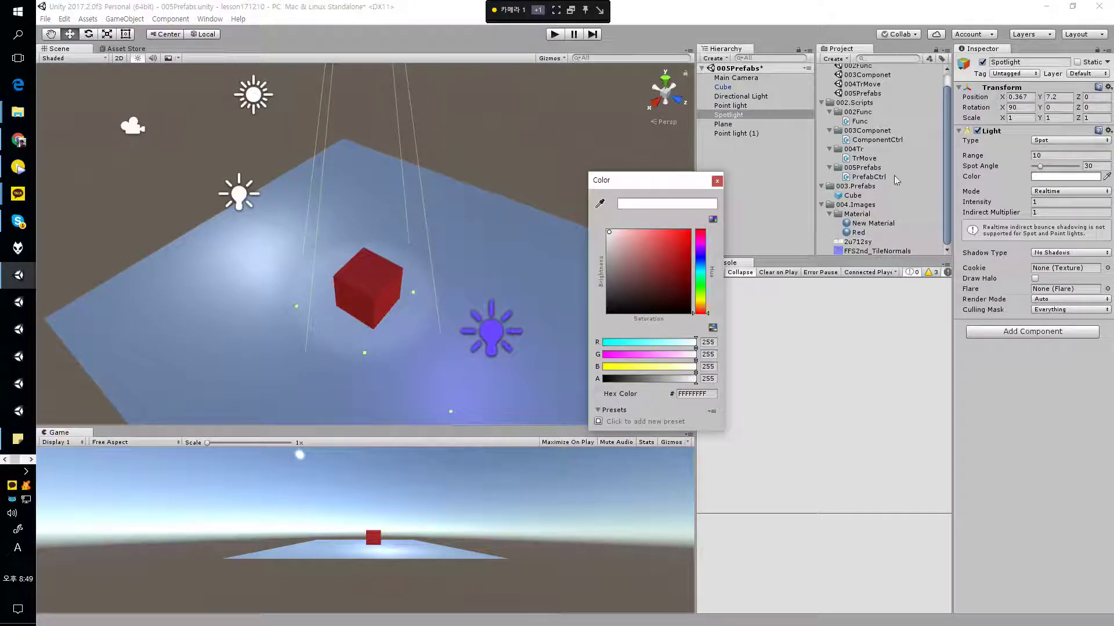
drag(695, 268, 699, 295)
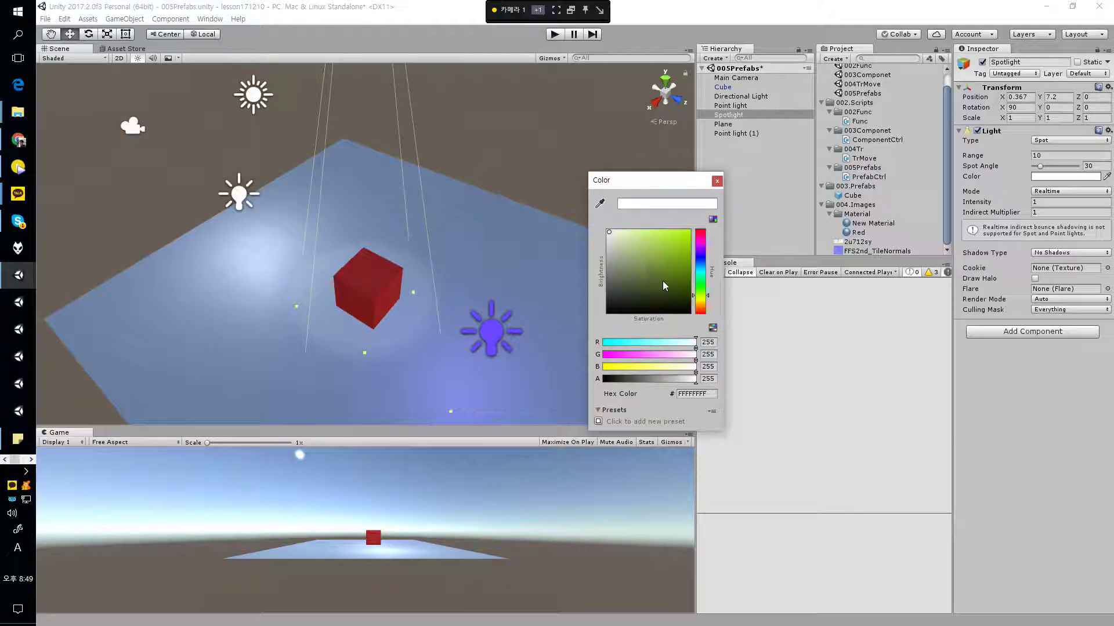
click(688, 232)
click(717, 181)
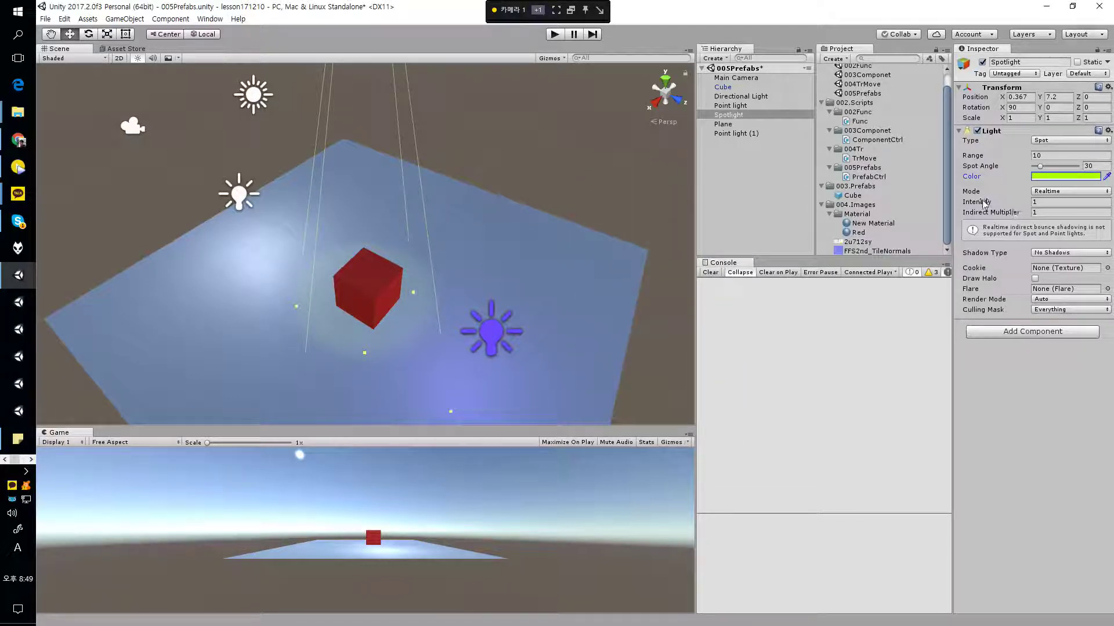
Increase the Spotlight's intensity to 10
drag(984, 204, 1044, 206)
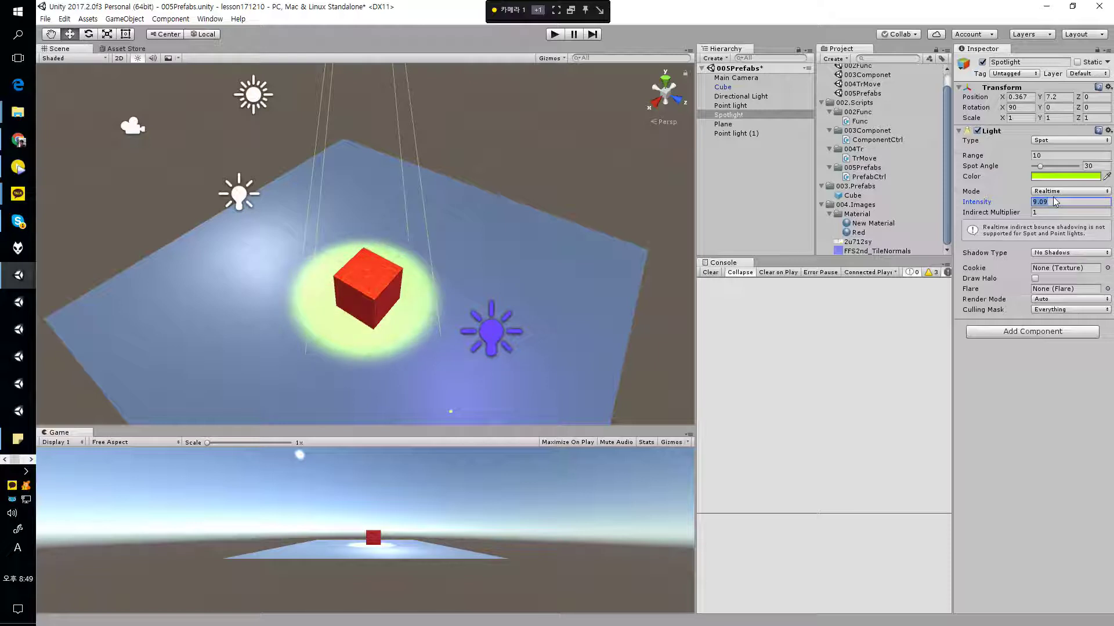
right_drag(275, 181, 378, 227)
key(s)
key(a)
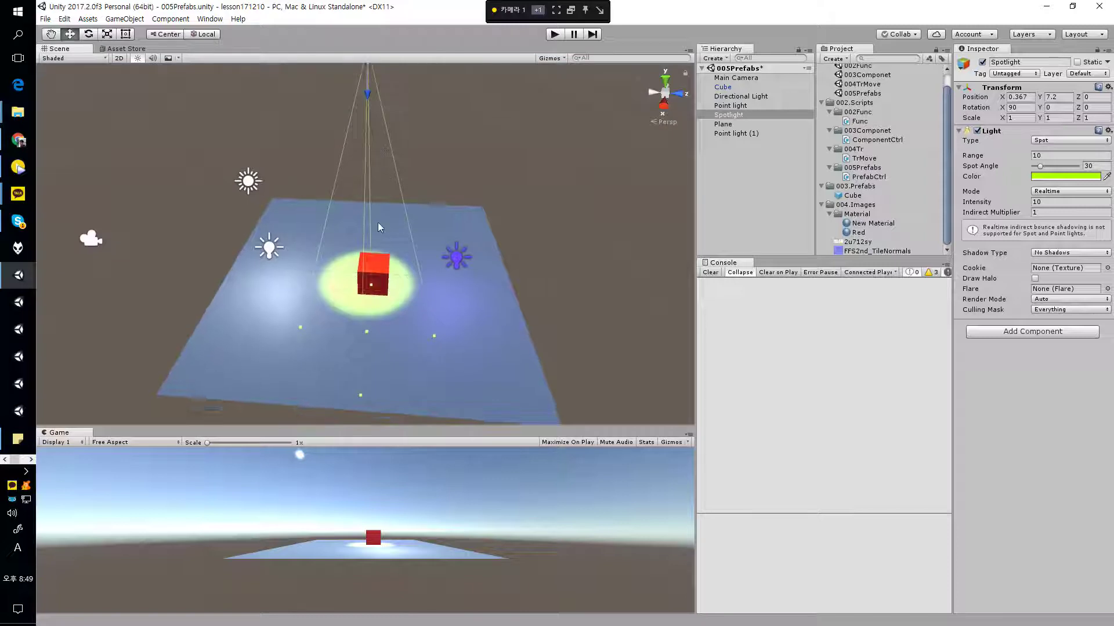
right_drag(351, 314, 381, 284)
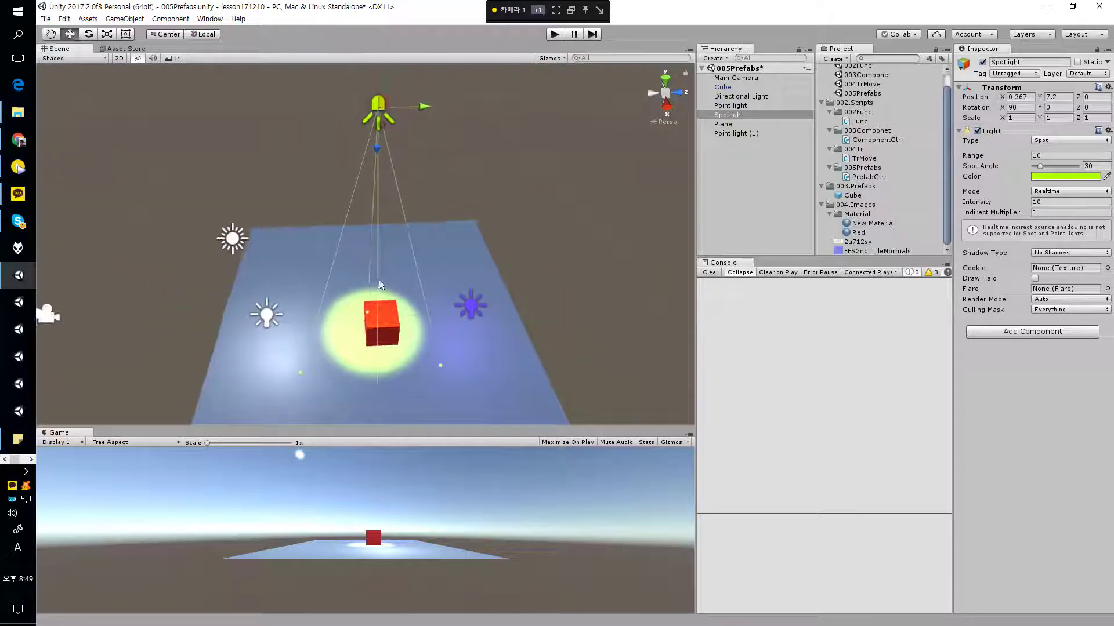
Lower the Spotlight to Y 6.19 above the cube
drag(373, 170, 400, 203)
key(d)
mouse_move(396, 213)
right_down()
mouse_move(376, 258)
mouse_move(290, 261)
mouse_move(291, 218)
mouse_move(400, 216)
right_up()
Rotate the Spotlight slightly to an X rotation of 90.245, keeping it aimed at the cube, and deselect it
key(e)
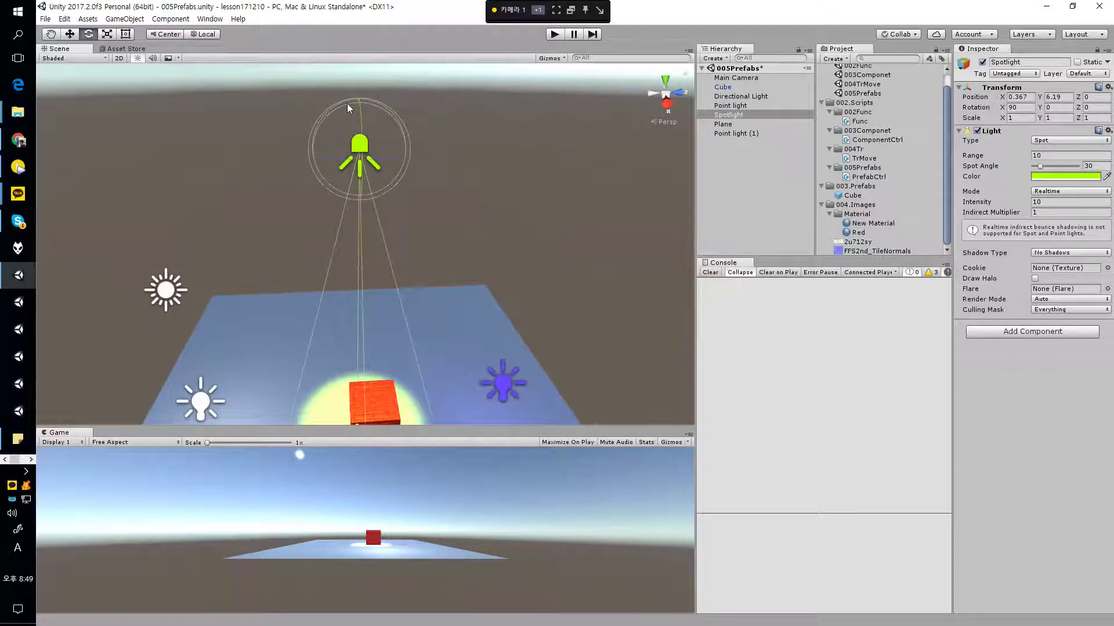
drag(347, 103, 382, 163)
scroll(438, 186, down, 5)
right_drag(440, 186, 428, 263)
scroll(428, 263, up, 5)
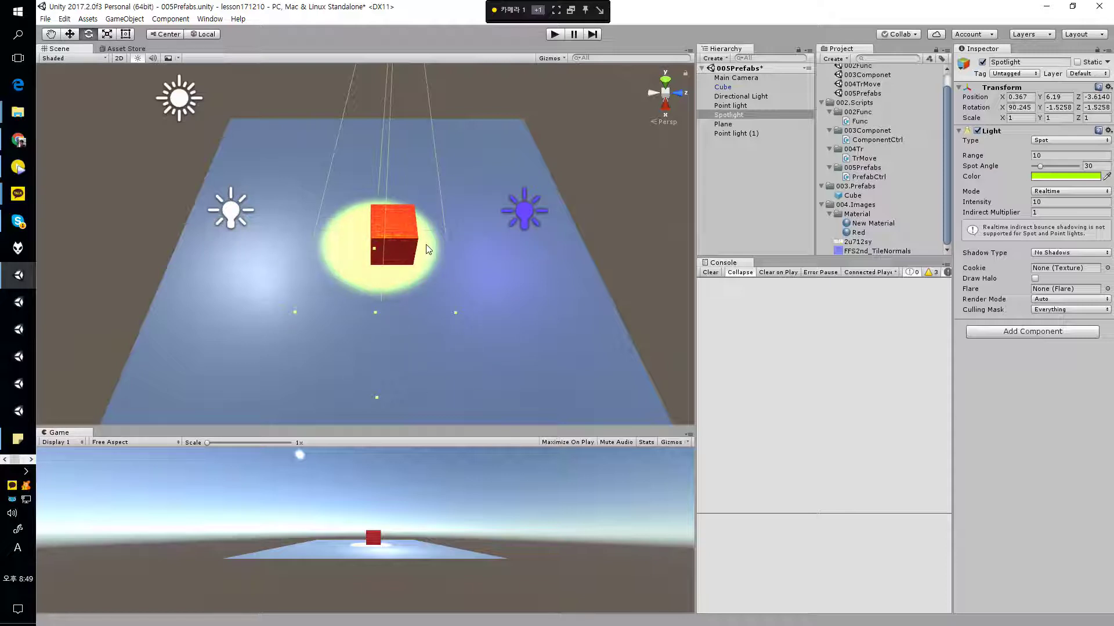
right_drag(480, 221, 487, 242)
key(d)
alt+drag(447, 258, 463, 307)
click(470, 259)
click(462, 160)
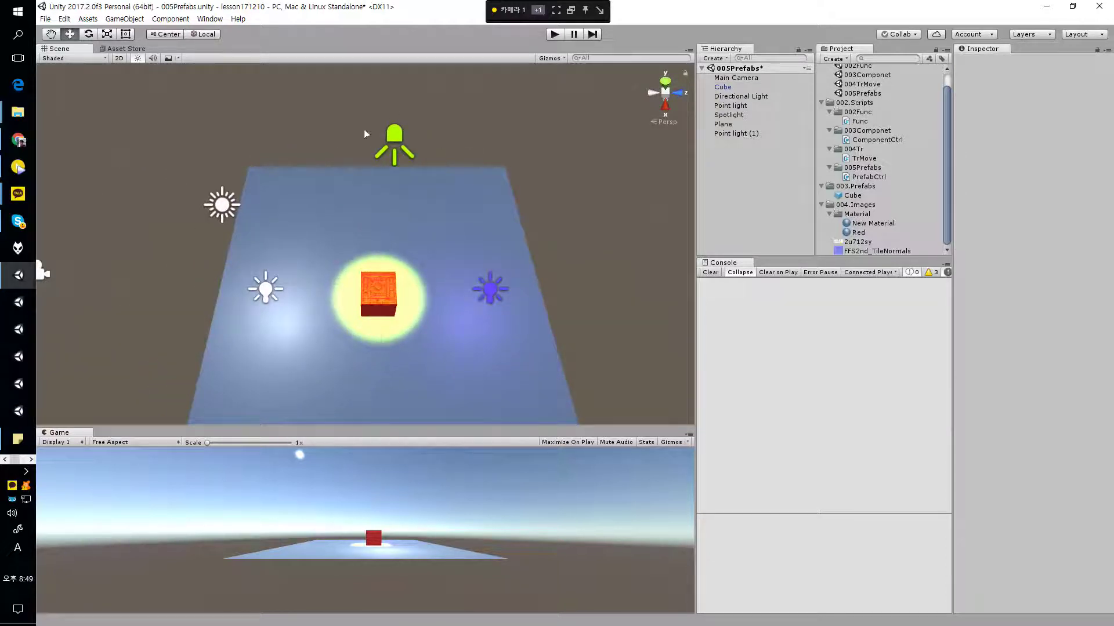
Select the Spotlight, box-select all the lights and the cube together, and clear the selection
click(396, 144)
click(199, 117)
drag(185, 114, 302, 214)
drag(427, 292, 635, 353)
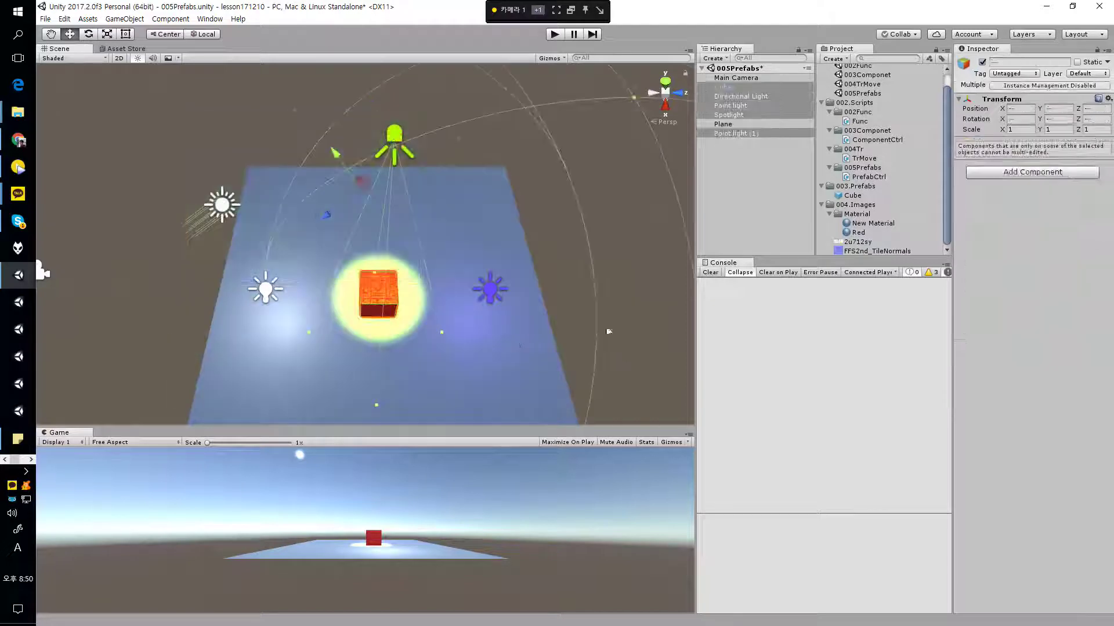
click(641, 283)
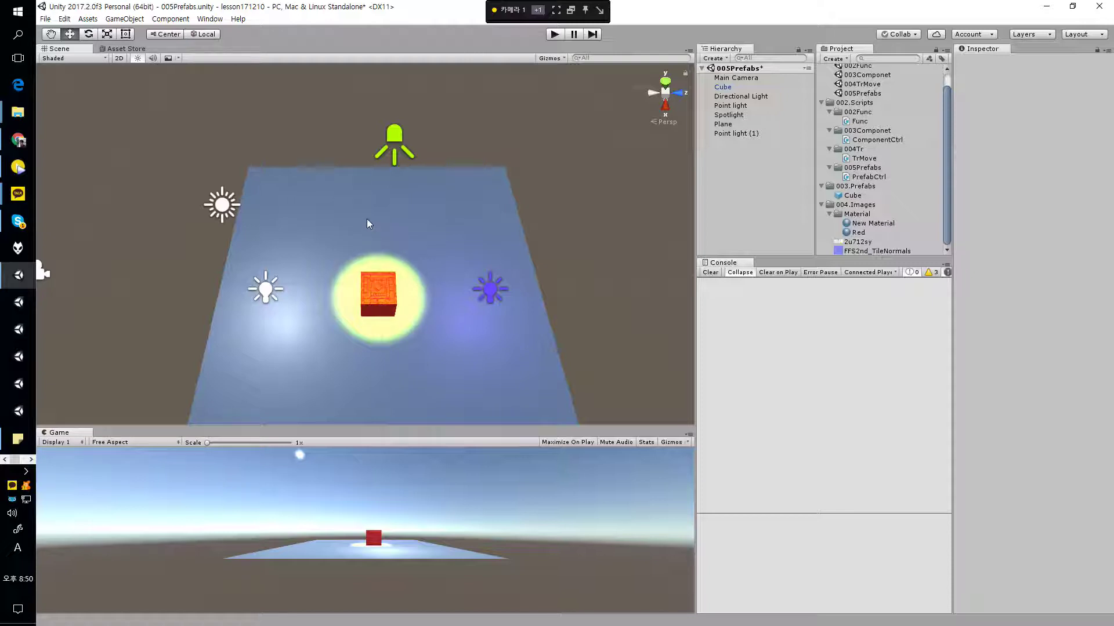
Examine the two point lights, the Directional Light and the Spotlight by selecting each one in the scene
click(279, 290)
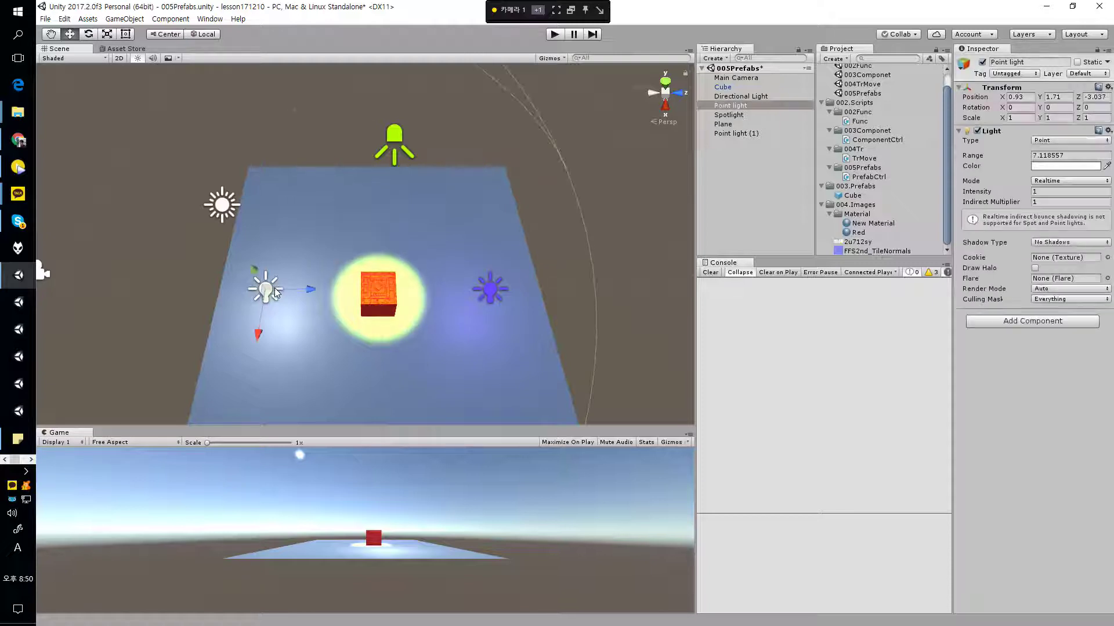
click(226, 210)
click(274, 290)
click(275, 290)
click(490, 289)
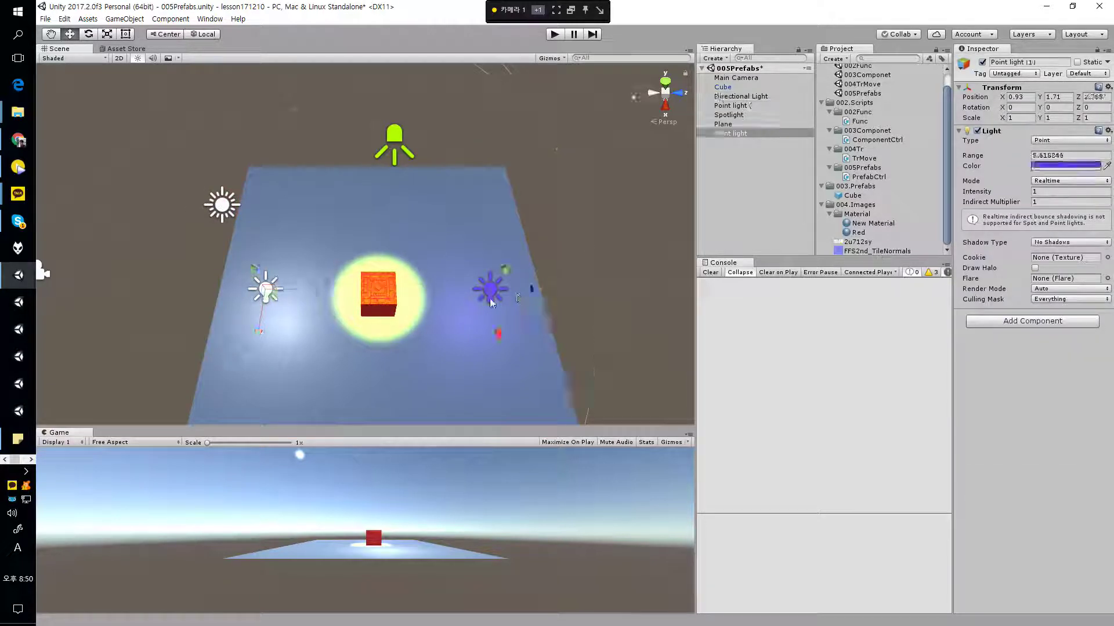
click(399, 139)
click(261, 292)
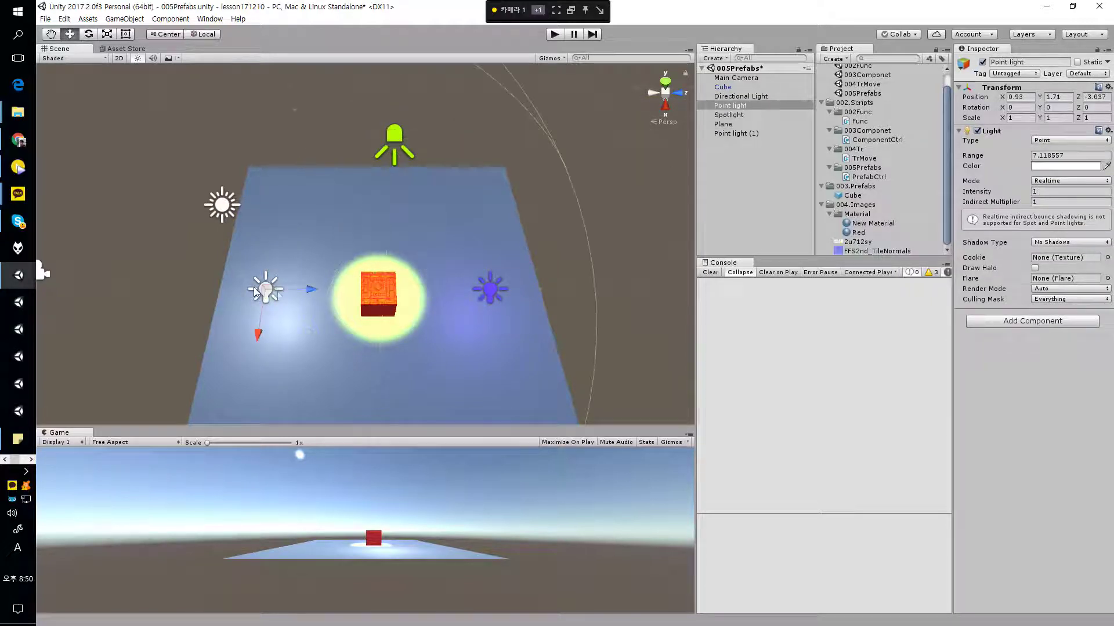
click(491, 296)
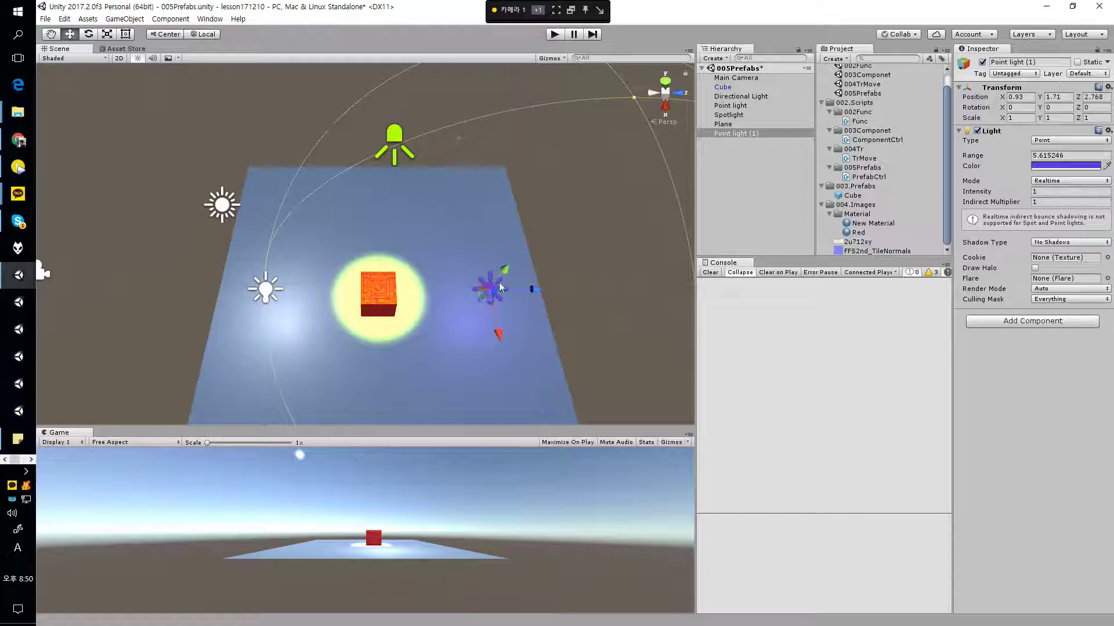
scroll(587, 221, down, 2)
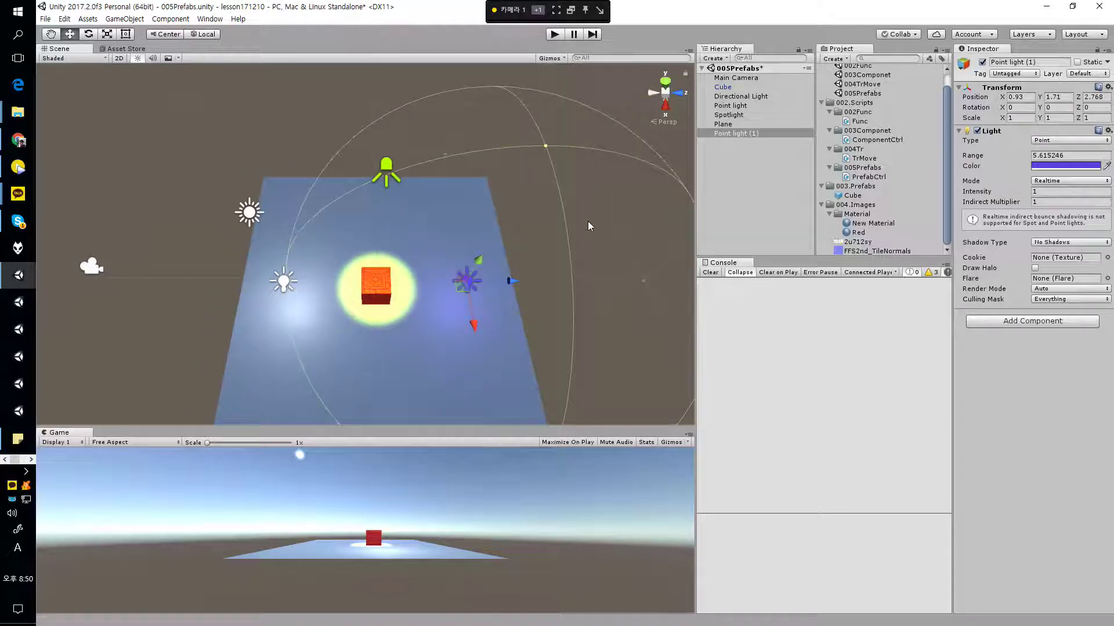
click(527, 221)
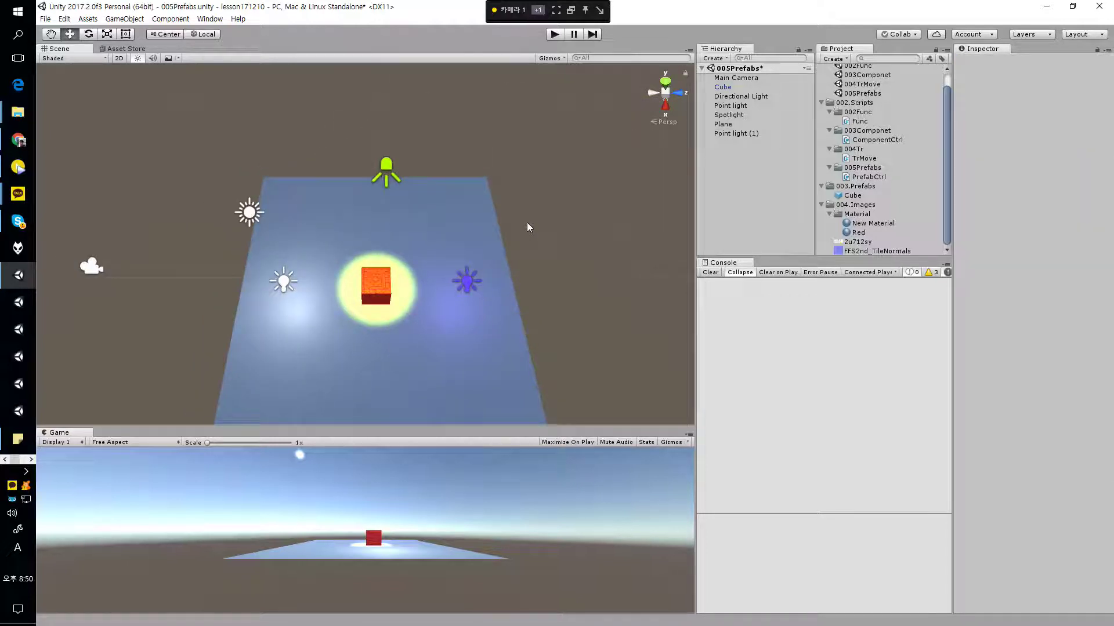
click(450, 276)
click(467, 279)
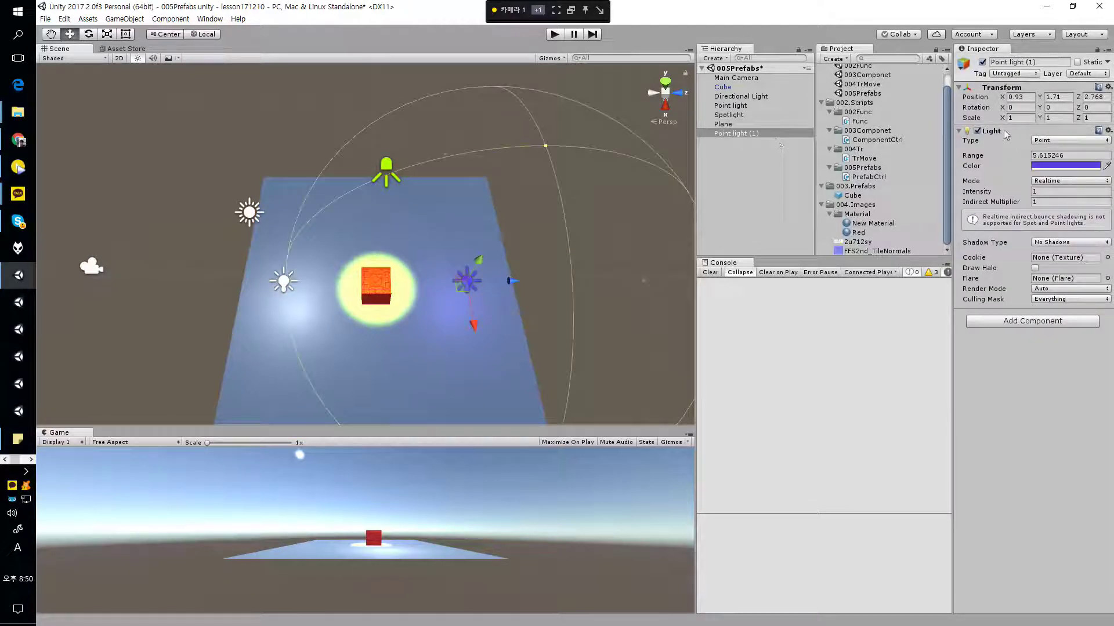
Compare the properties of the Plane, Spotlight, Point light, and Directional Light objects
click(735, 125)
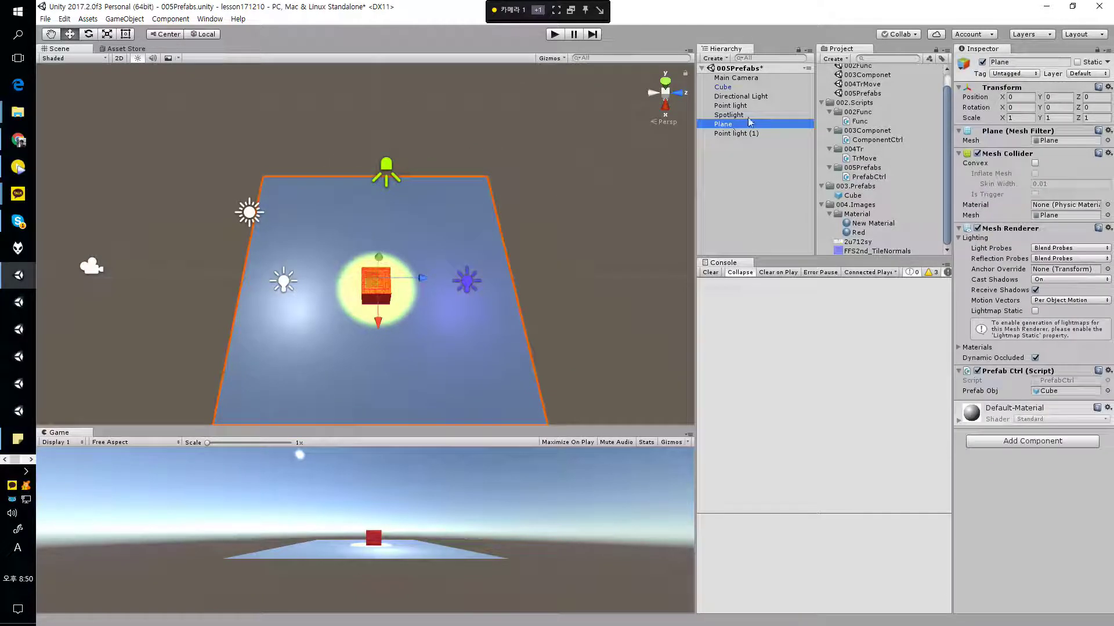
click(757, 115)
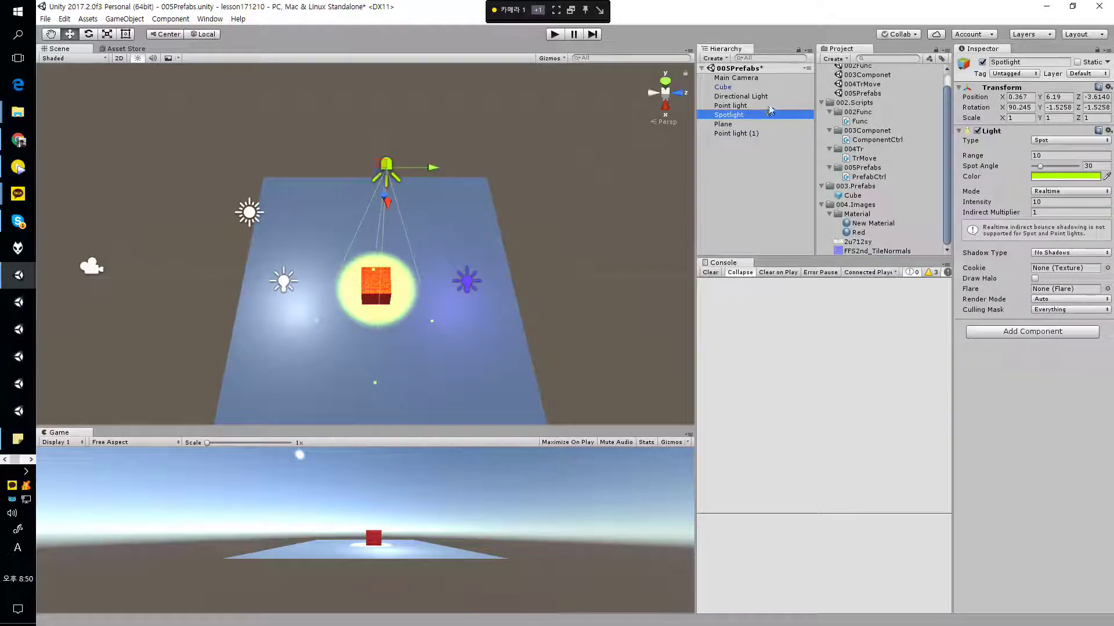
click(764, 105)
click(757, 116)
click(764, 106)
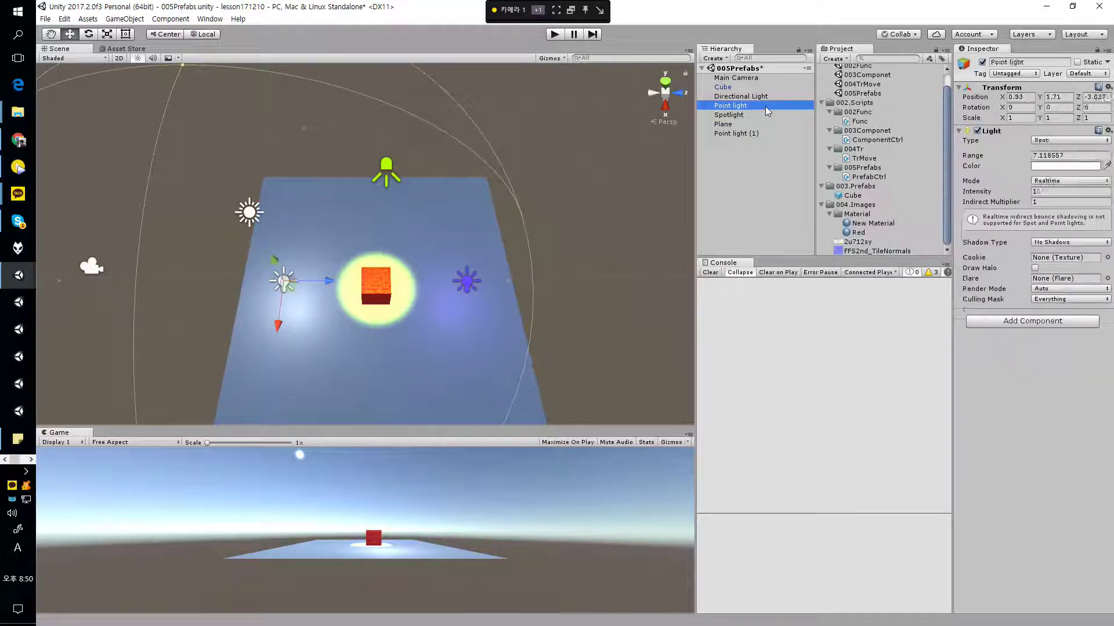
click(754, 115)
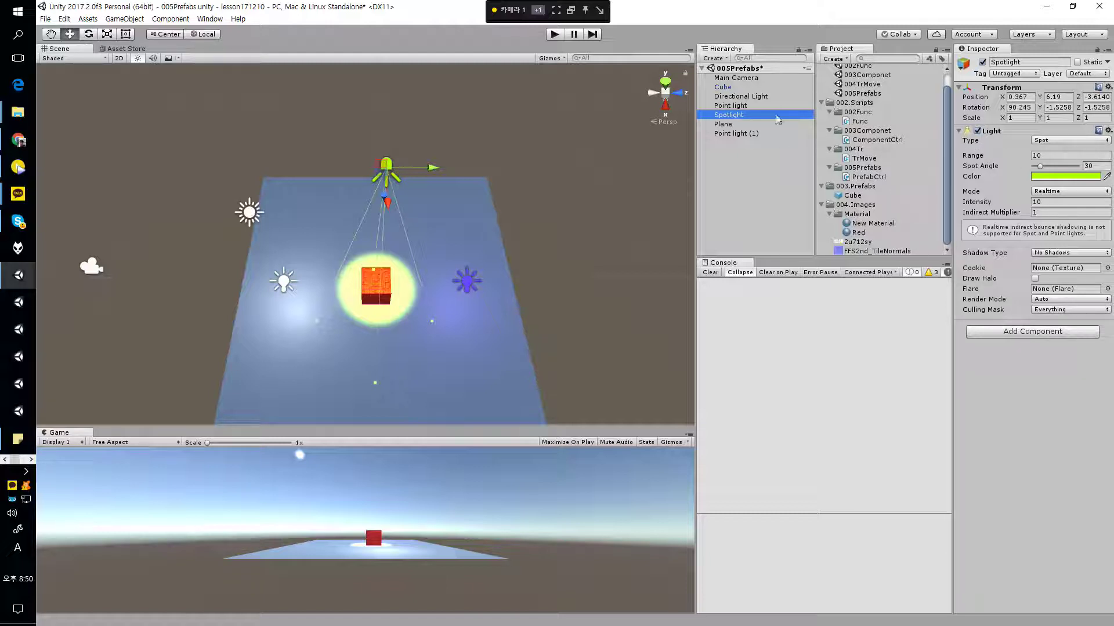
click(731, 107)
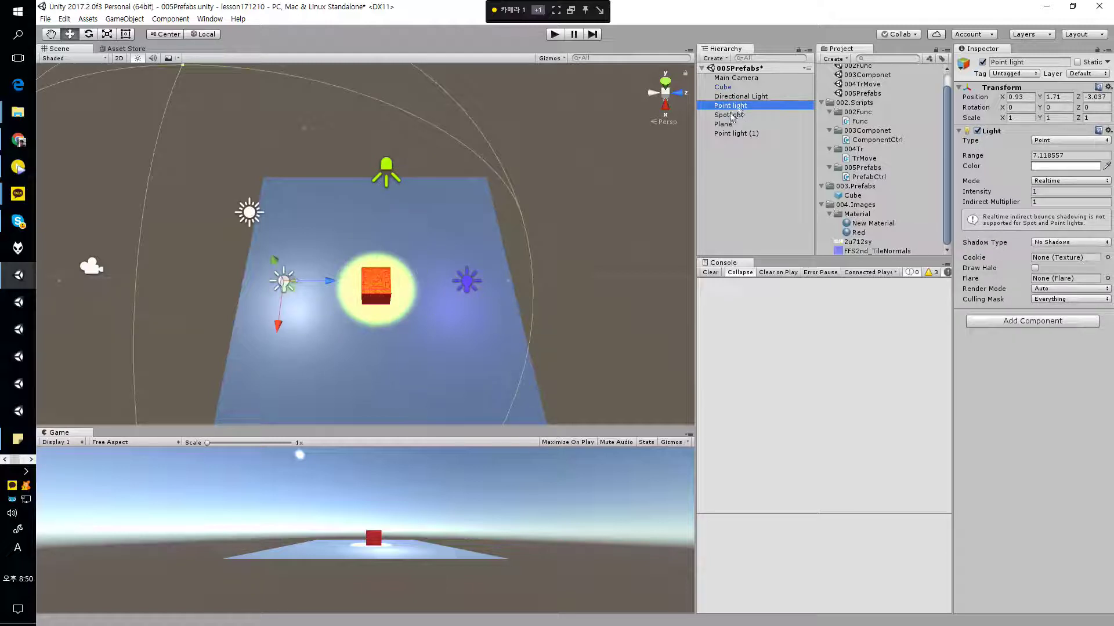
click(744, 98)
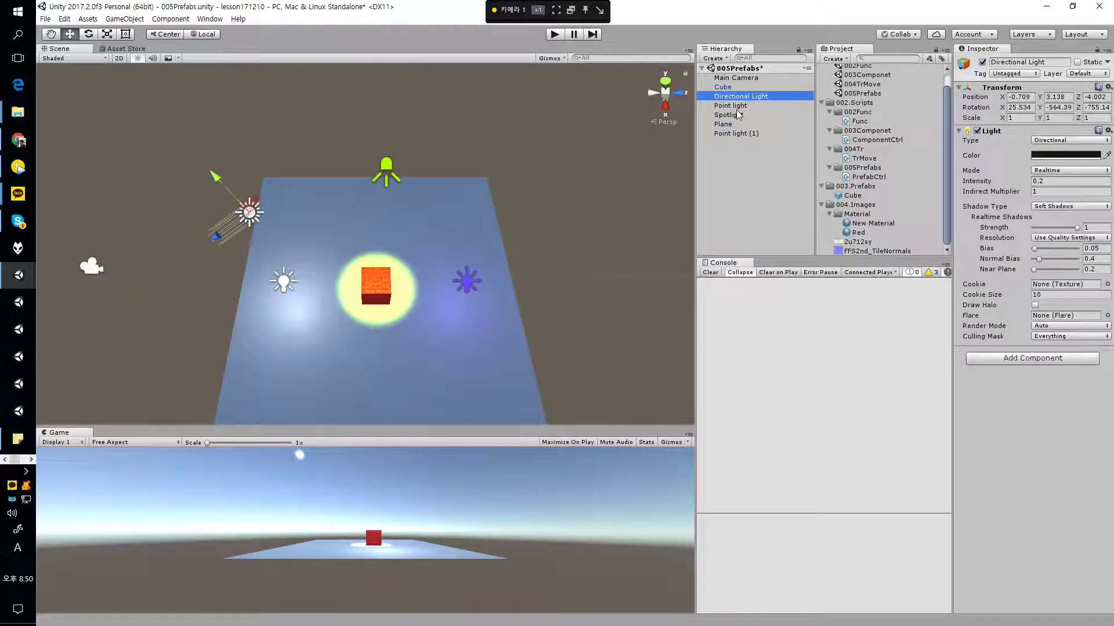
Look at the light objects available for creation in the scene without adding one
right_click(740, 189)
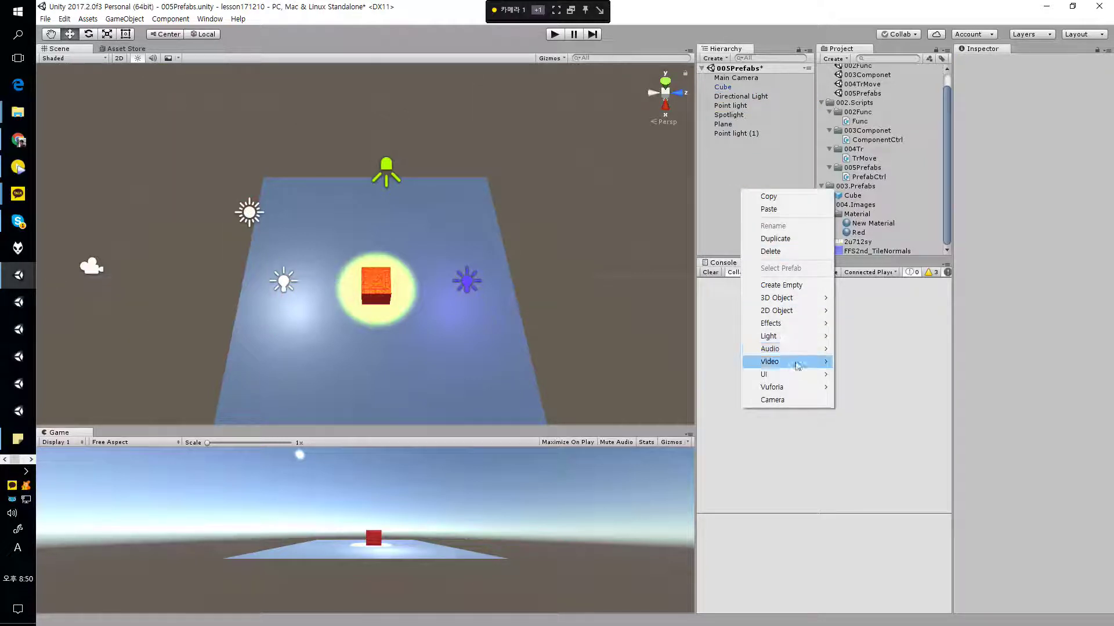
mouse_move(772, 336)
click(853, 362)
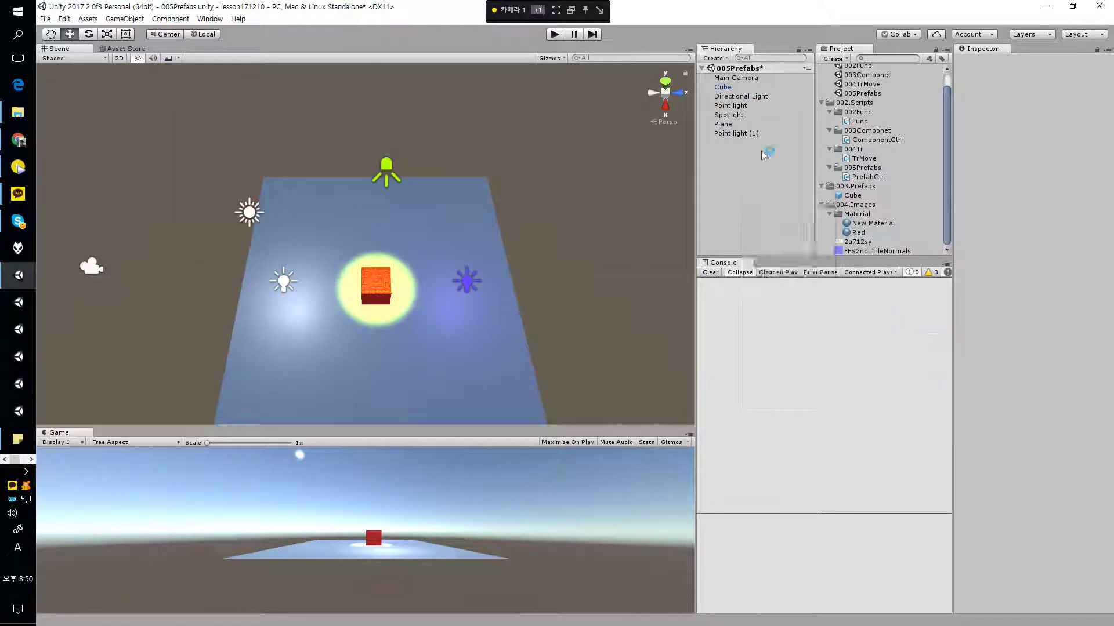
Try the Directional and Spot types on Point light (1), restore its type to Point, and deselect it
click(746, 125)
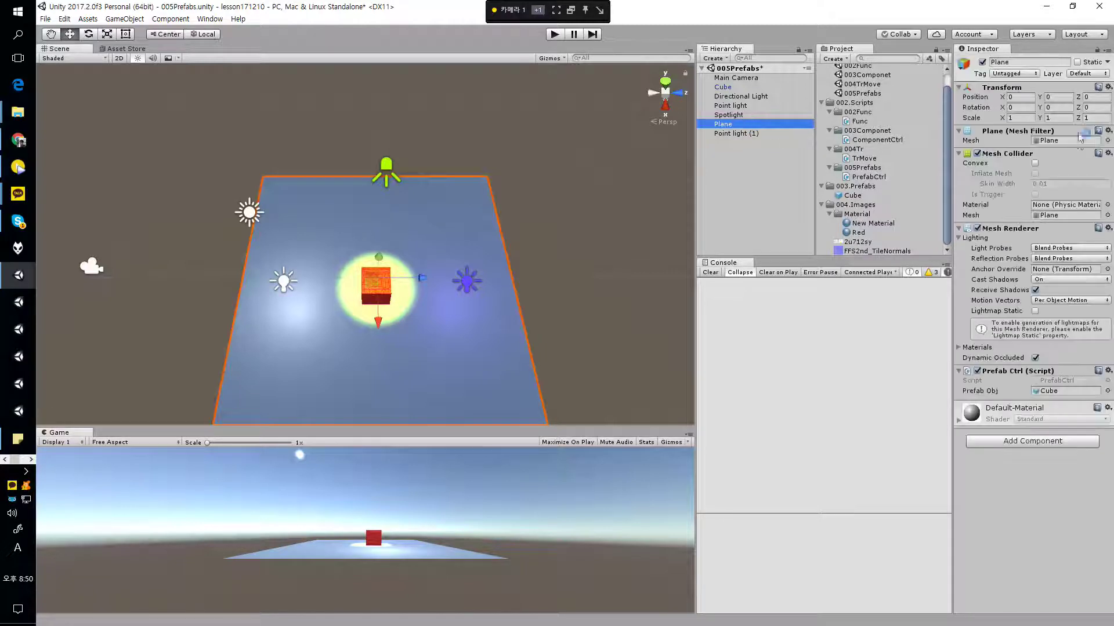
click(746, 133)
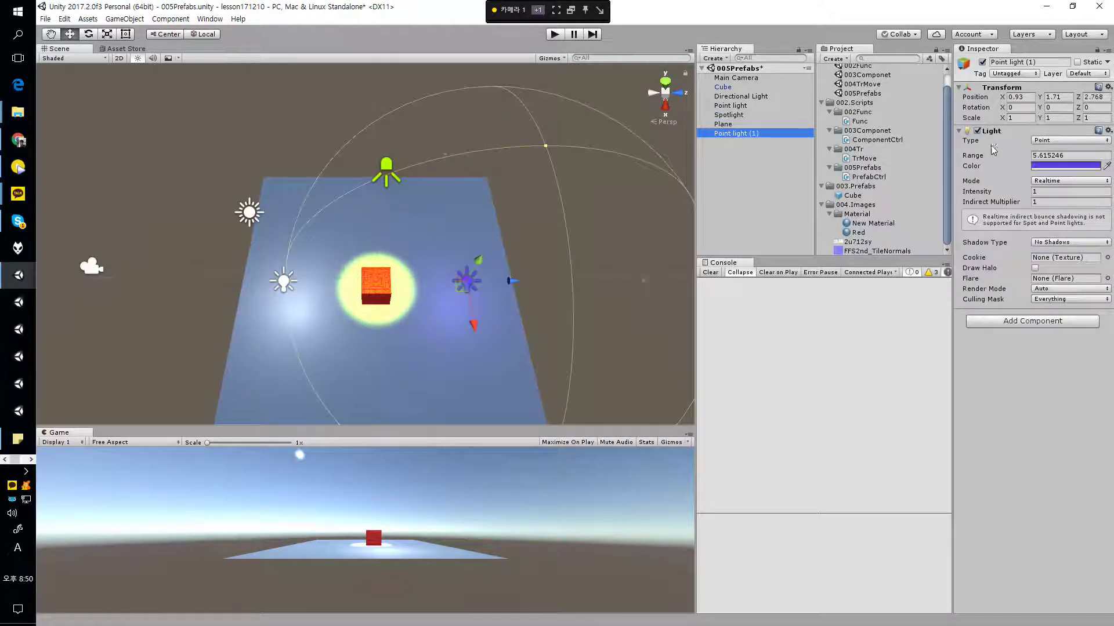
click(1067, 141)
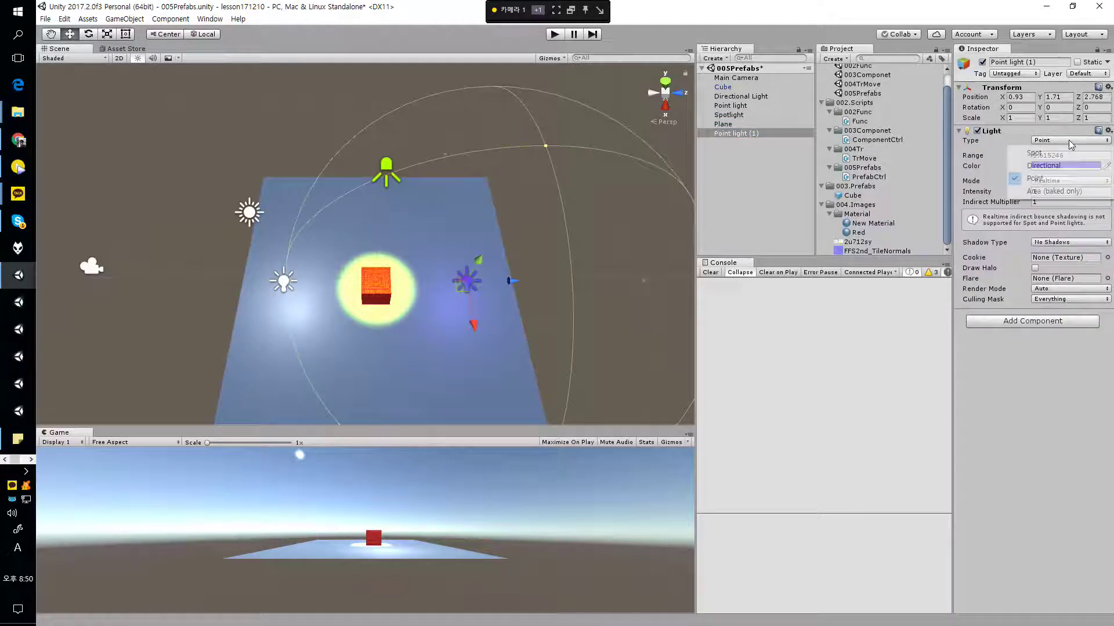
click(1047, 166)
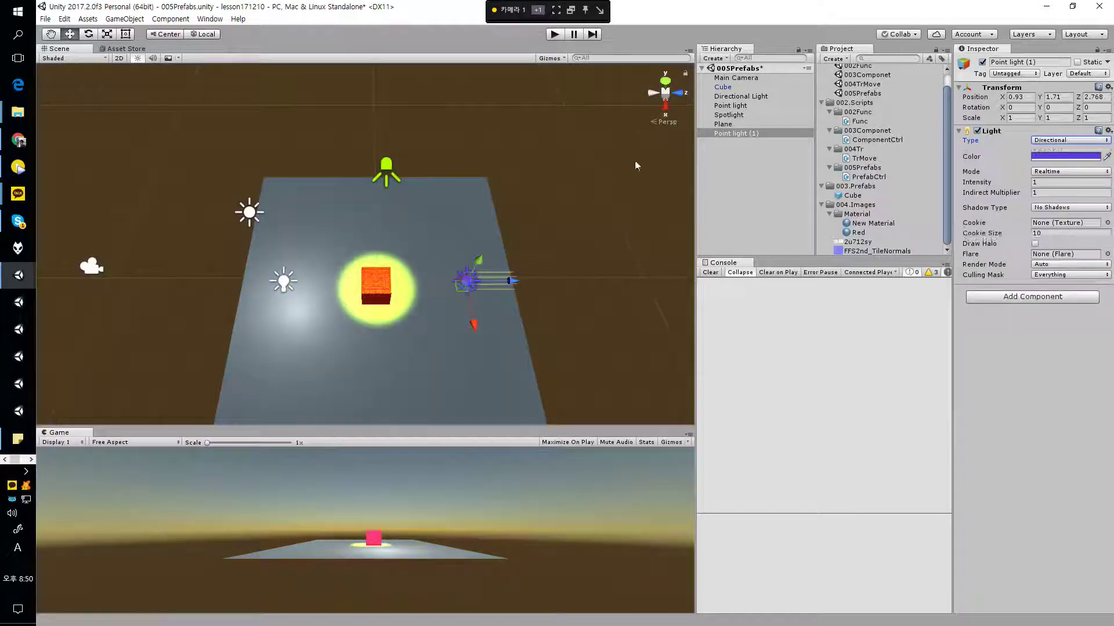
click(1047, 139)
click(1058, 152)
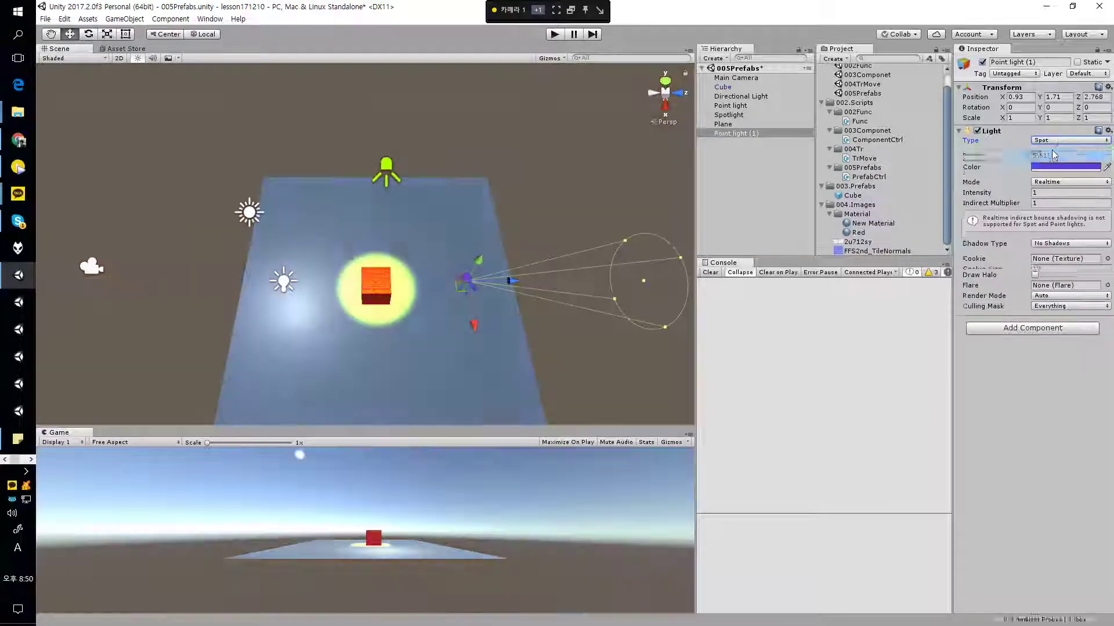
click(1059, 140)
click(1052, 179)
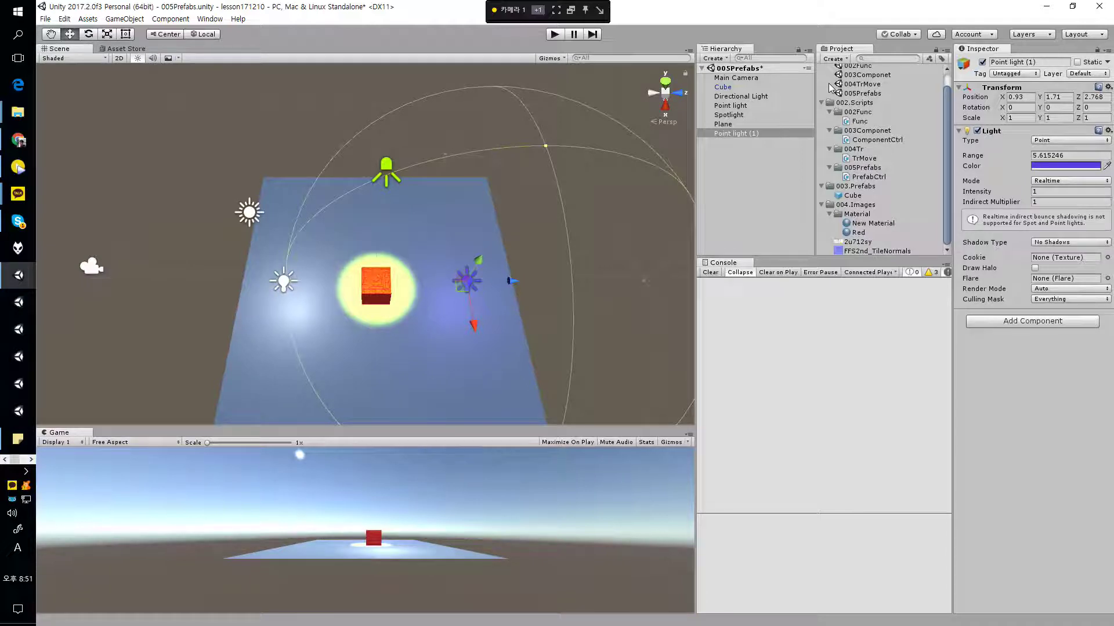
click(750, 194)
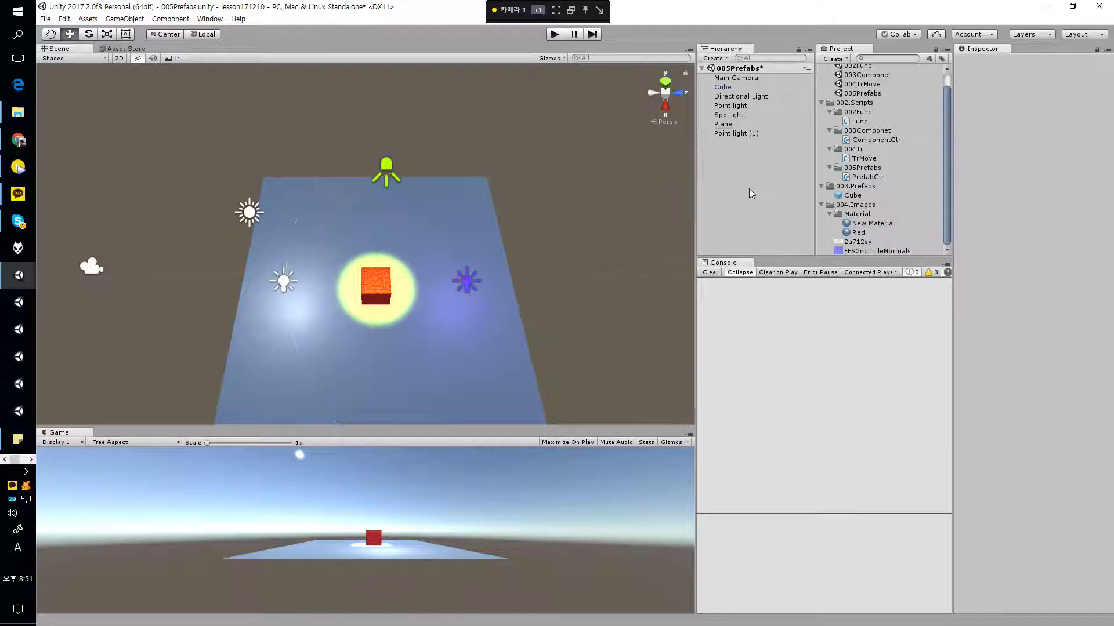
mouse_move(547, 156)
alt+mouse_down()
mouse_move(520, 165)
mouse_move(527, 172)
mouse_move(562, 139)
mouse_move(539, 148)
alt+mouse_up()
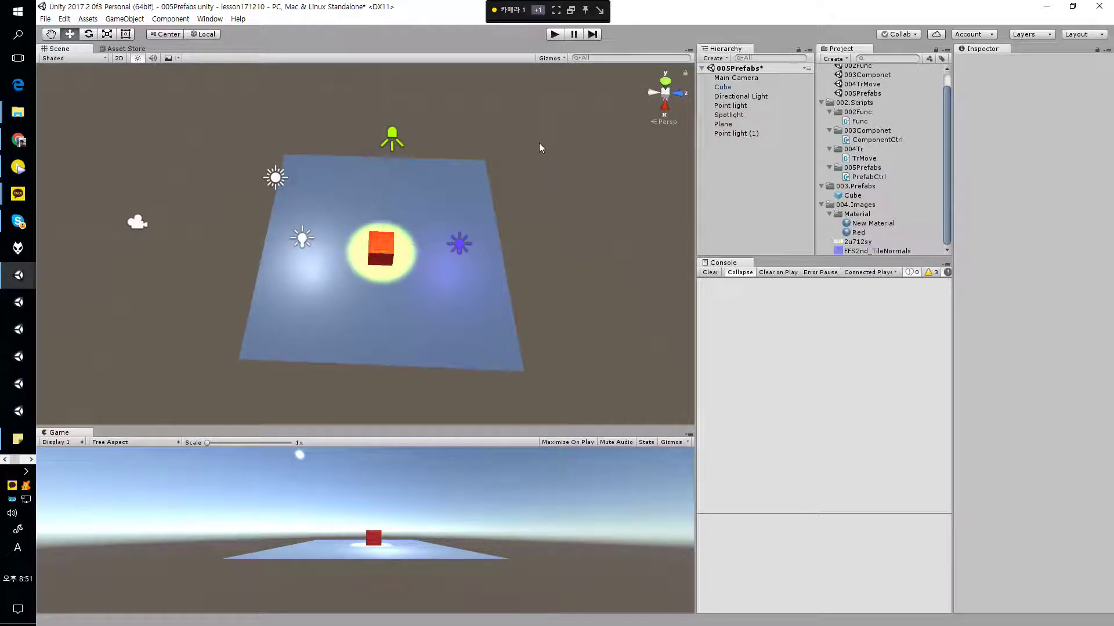
alt+drag(543, 123, 539, 182)
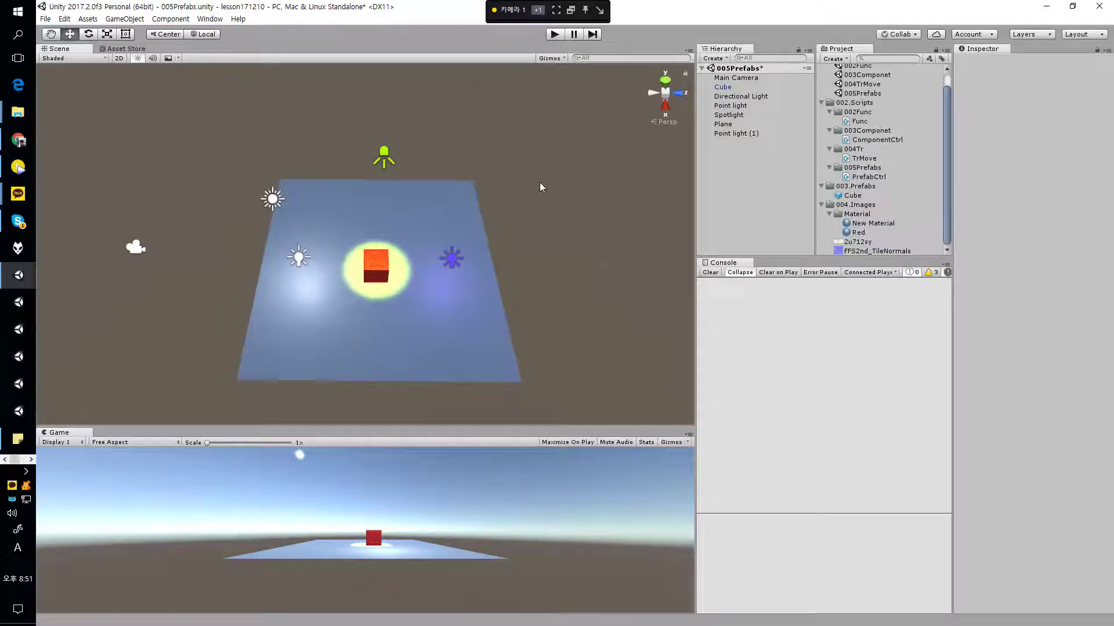